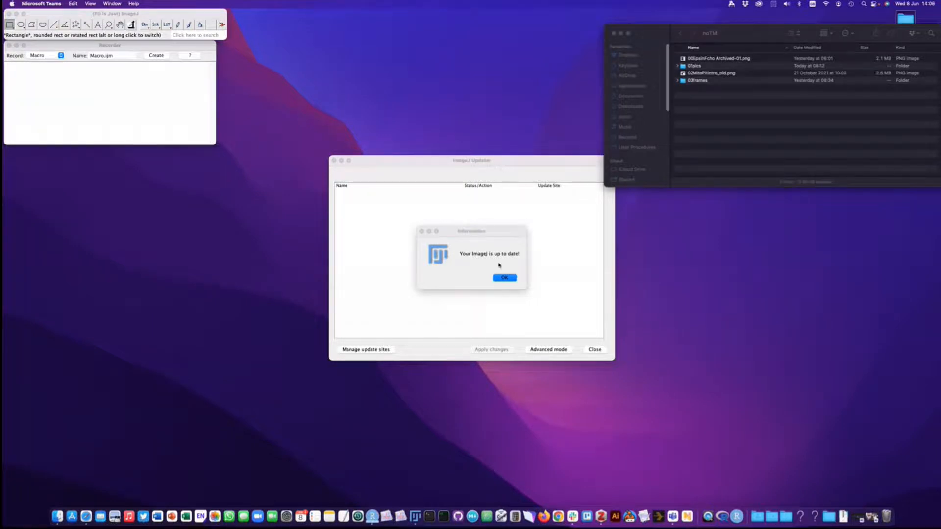
- Review the enabled update sites down to the Quantixed entry and close the ImageJ Updater
click(130, 15)
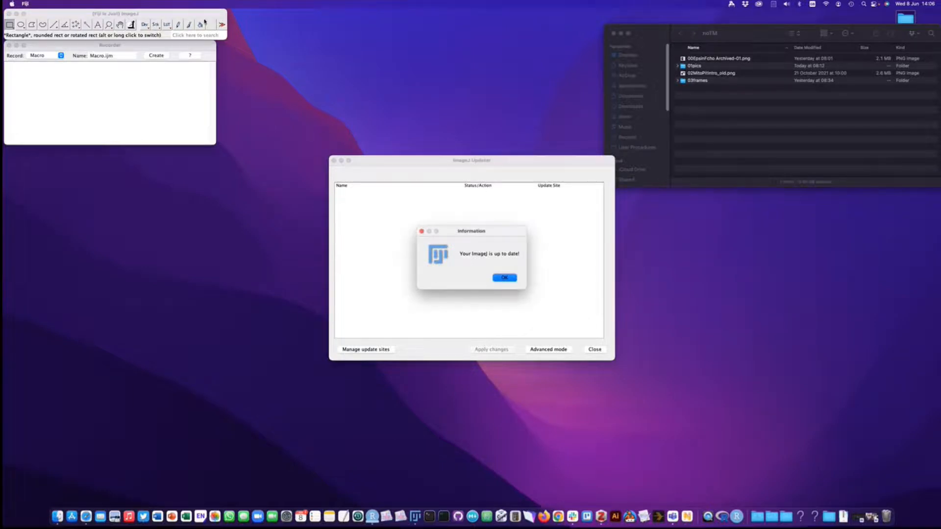
click(505, 278)
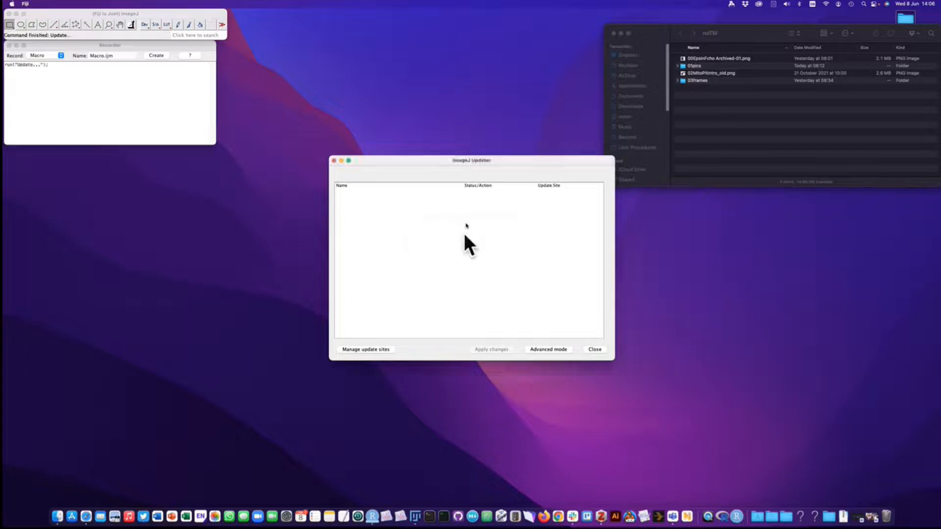
click(439, 161)
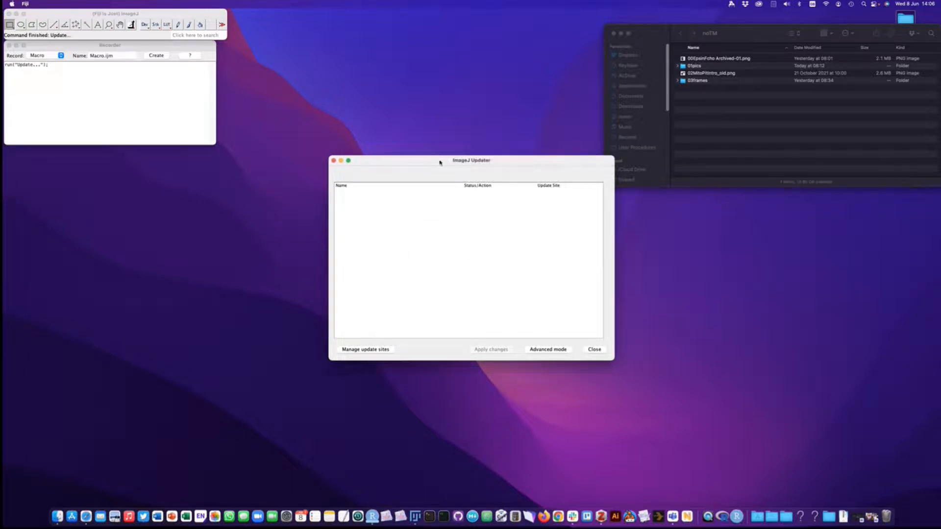
click(375, 351)
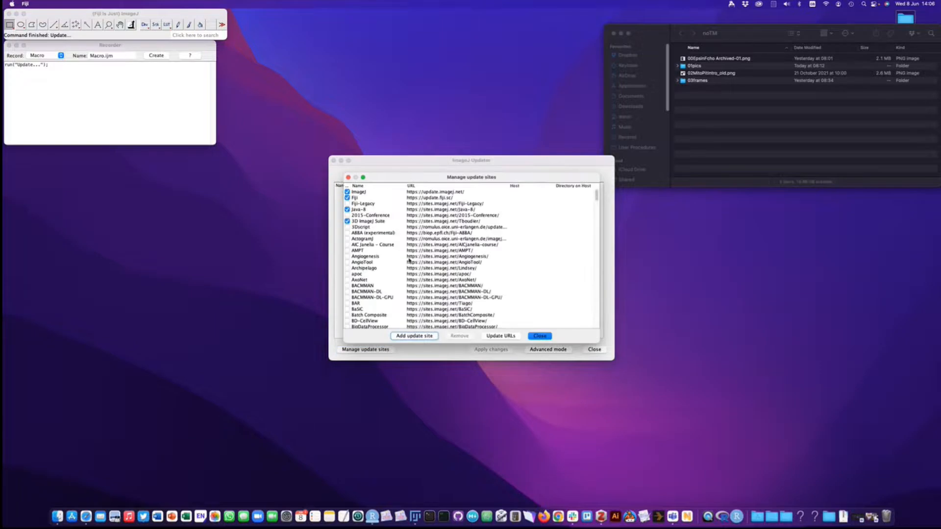
drag(597, 198, 581, 289)
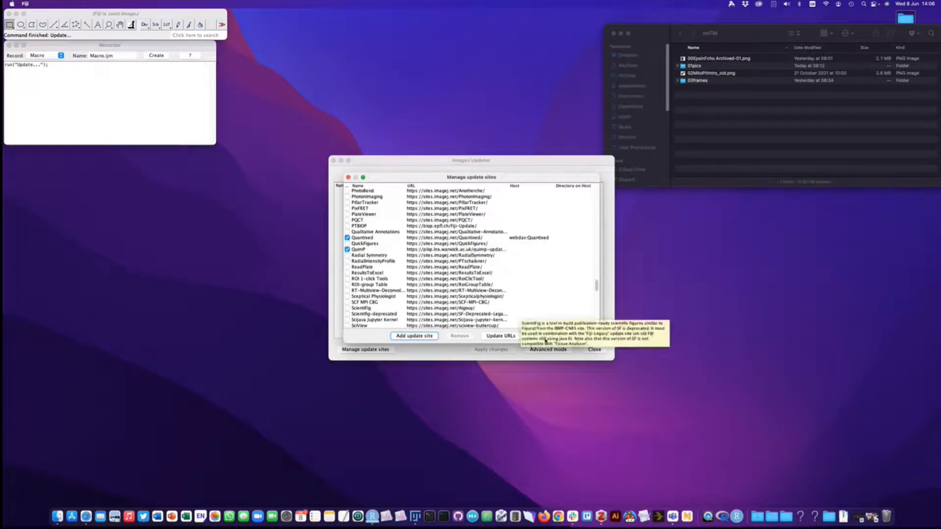
click(542, 337)
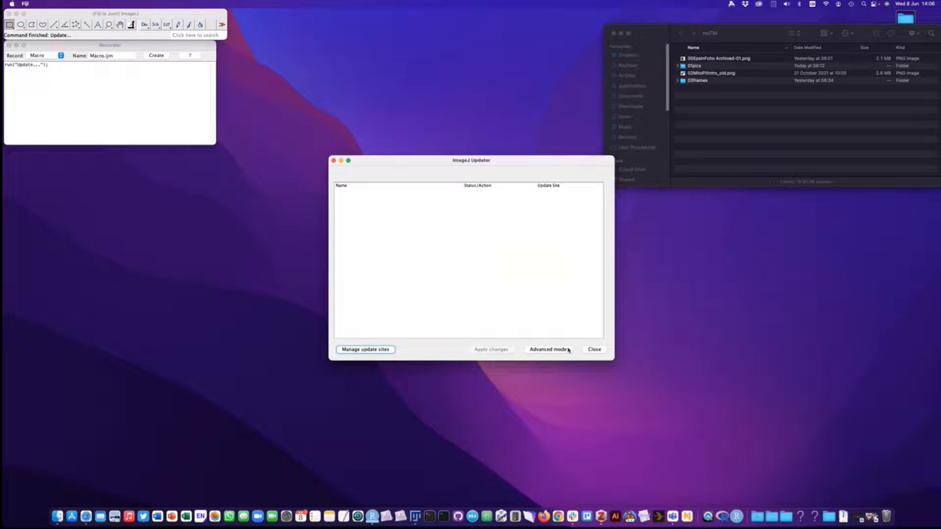
click(594, 350)
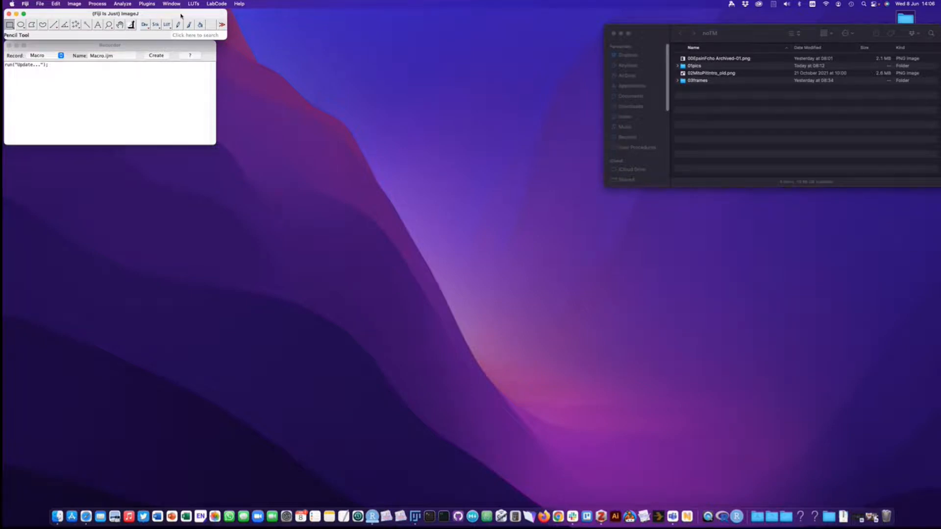
click(217, 4)
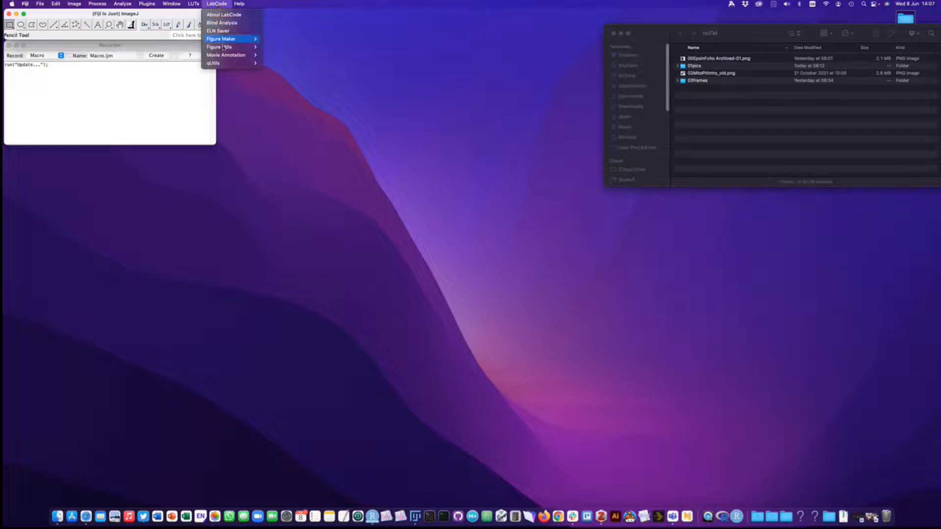
mouse_move(228, 41)
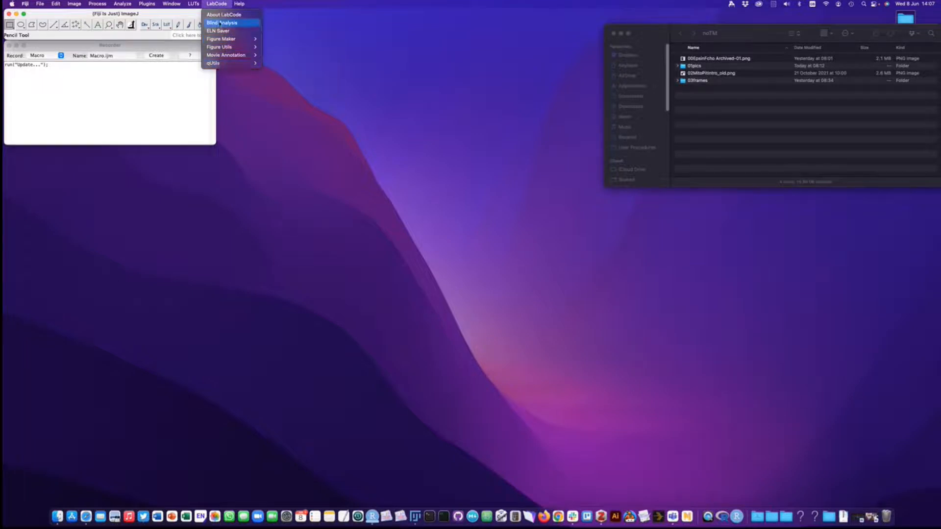
click(220, 6)
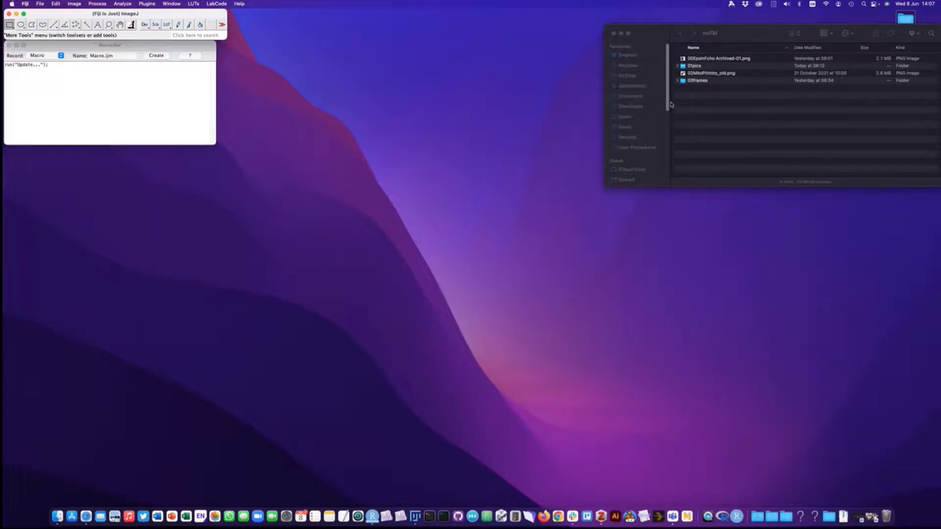
- Open the figure 00EpsinFcho Archived-01.png and examine the microscopy image grids in panels A and C
double_click(713, 59)
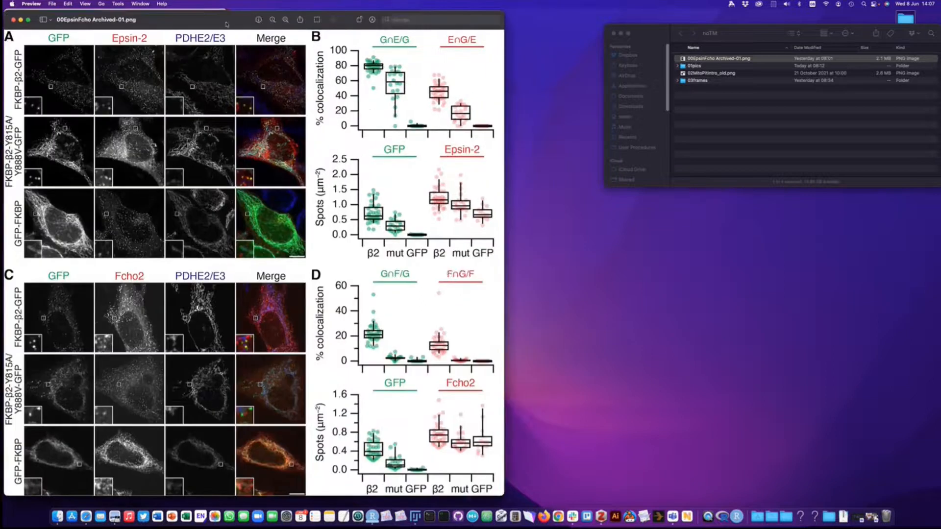
drag(220, 24, 484, 25)
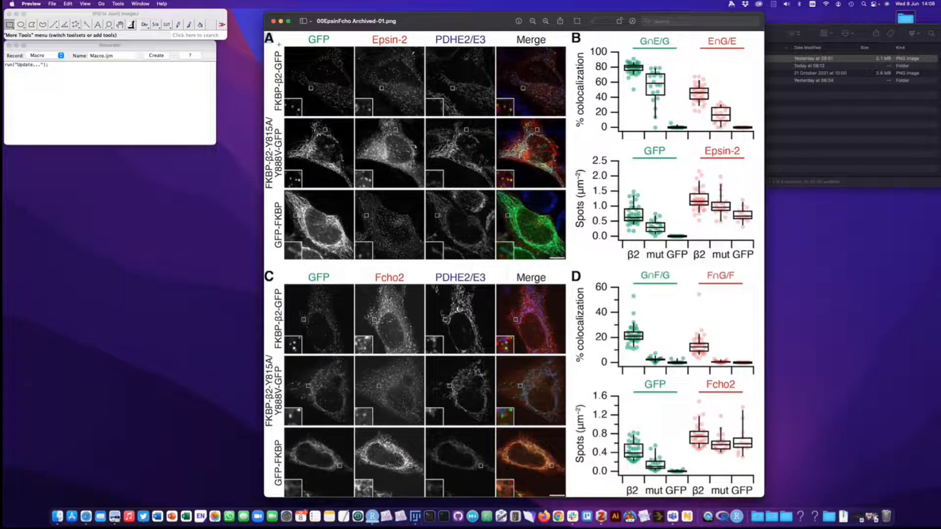
drag(282, 44, 570, 262)
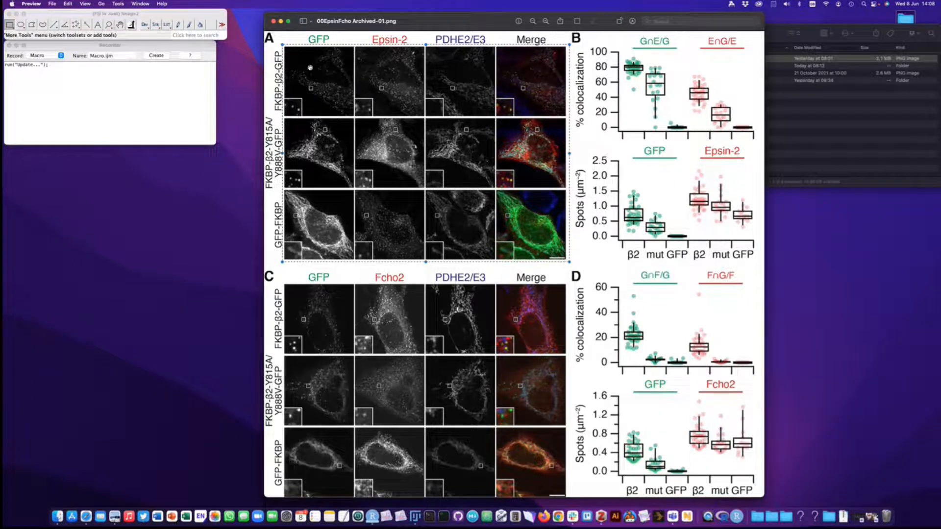
click(286, 37)
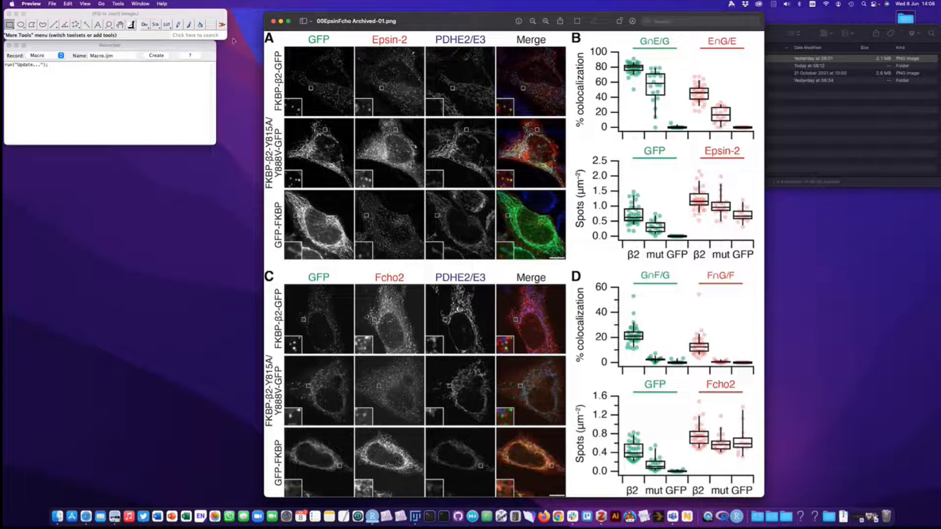
drag(283, 44, 569, 261)
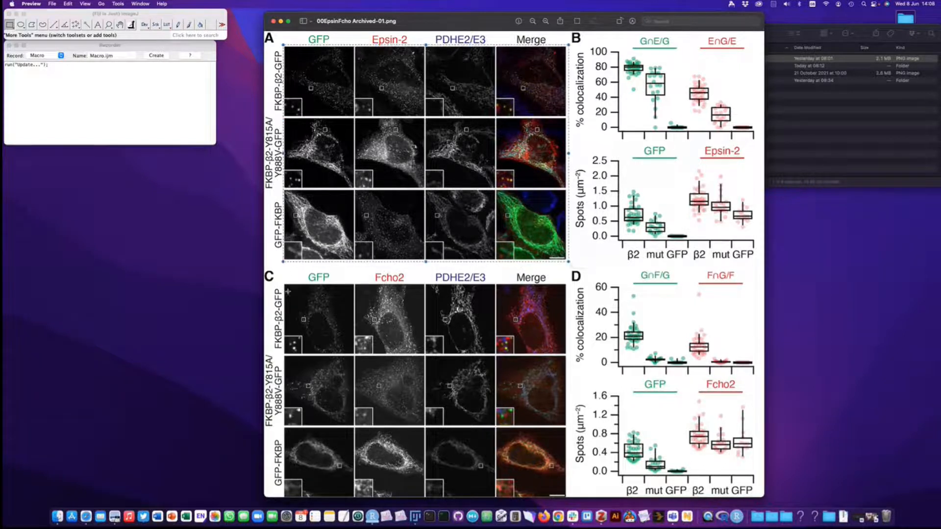
drag(283, 283, 568, 497)
click(554, 339)
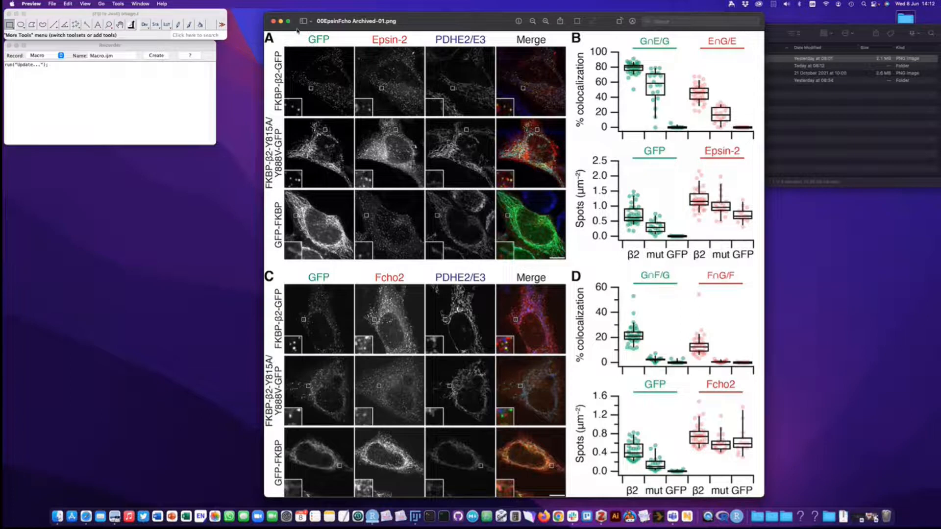
- Close the reference figure and load epsin_FKBP-GFP_009.tif from the 01pics folder into Fiji
click(274, 22)
double_click(695, 68)
drag(681, 33, 462, 104)
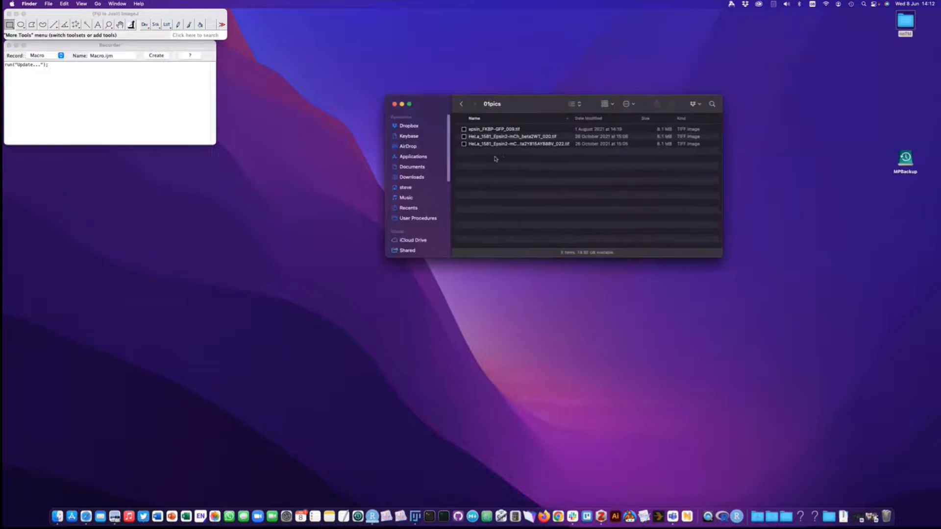
click(490, 131)
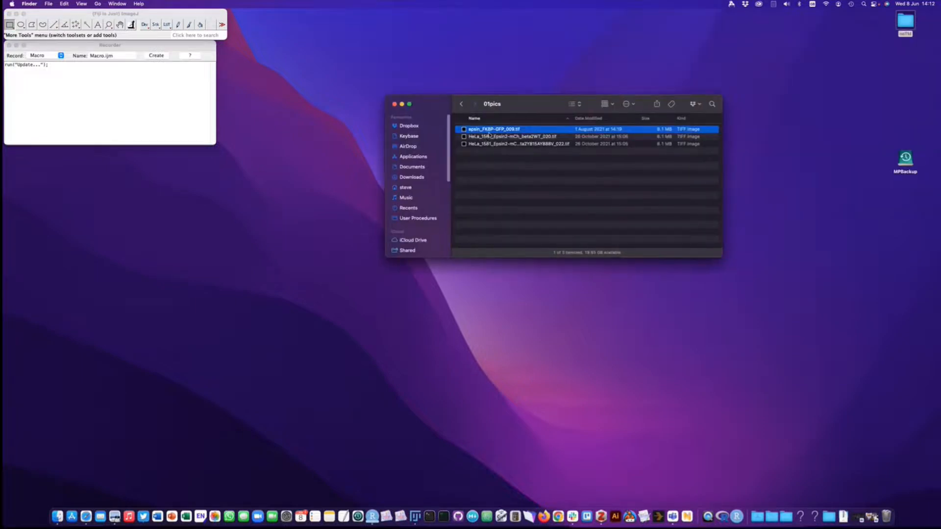
drag(489, 131, 153, 37)
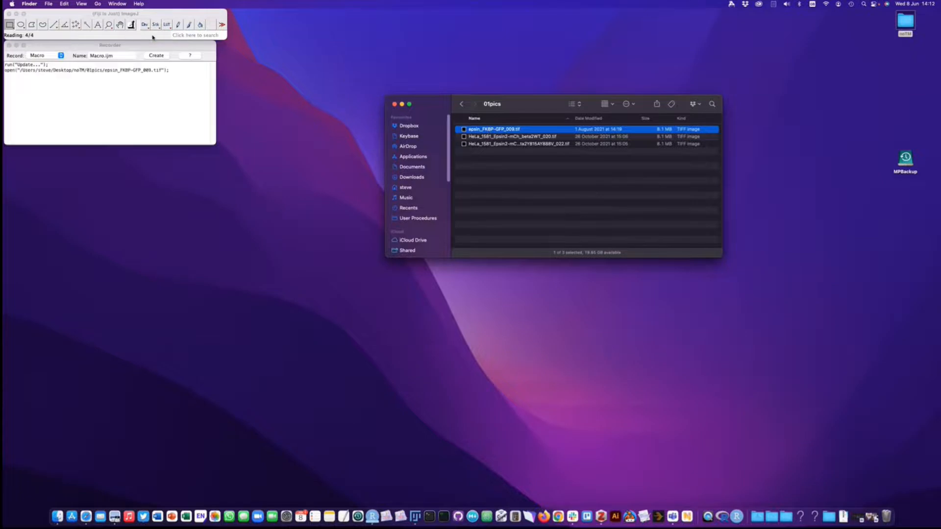
drag(258, 49, 543, 68)
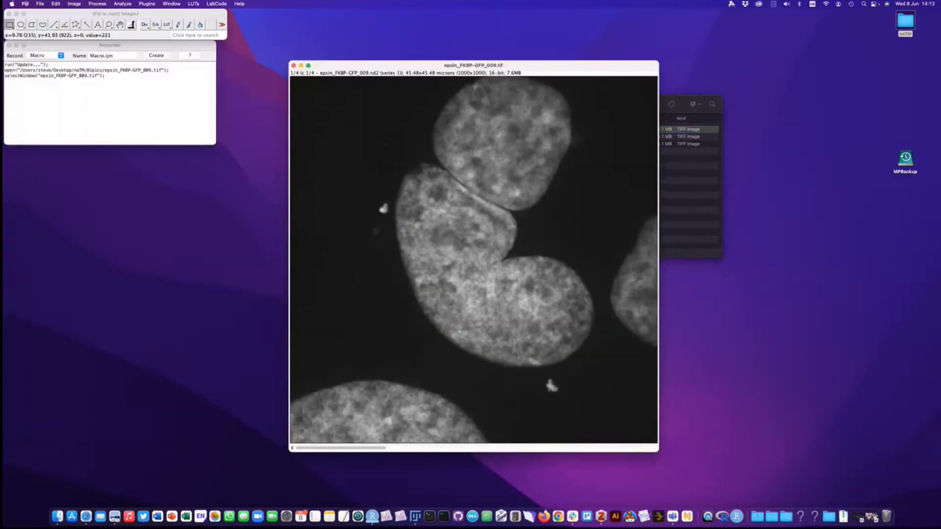
- Examine each of the four channels of the epsin_FKBP-GFP_009.tif stack, ending on the first channel
click(414, 448)
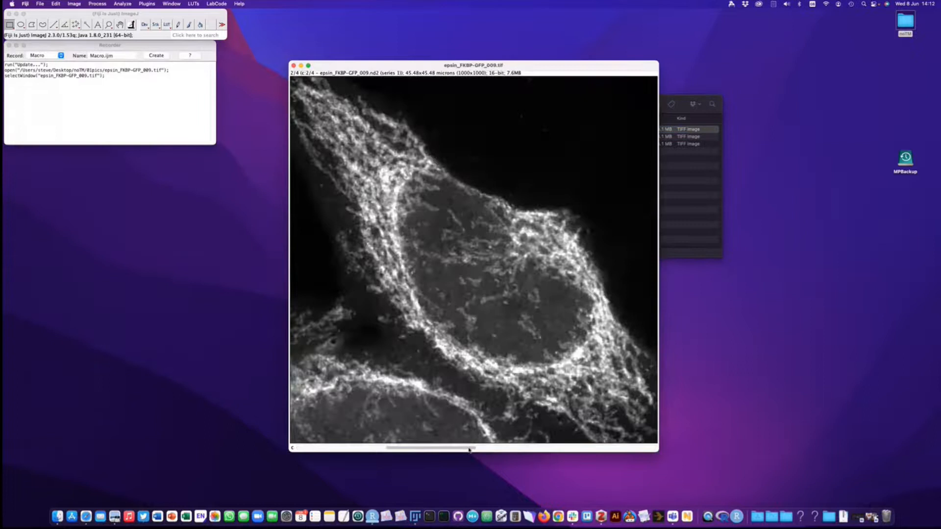
click(497, 449)
click(592, 448)
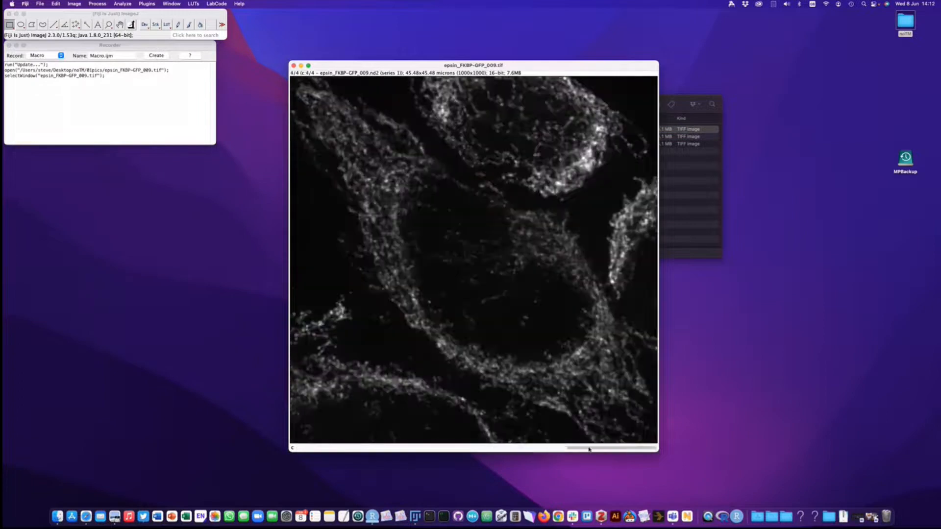
click(411, 448)
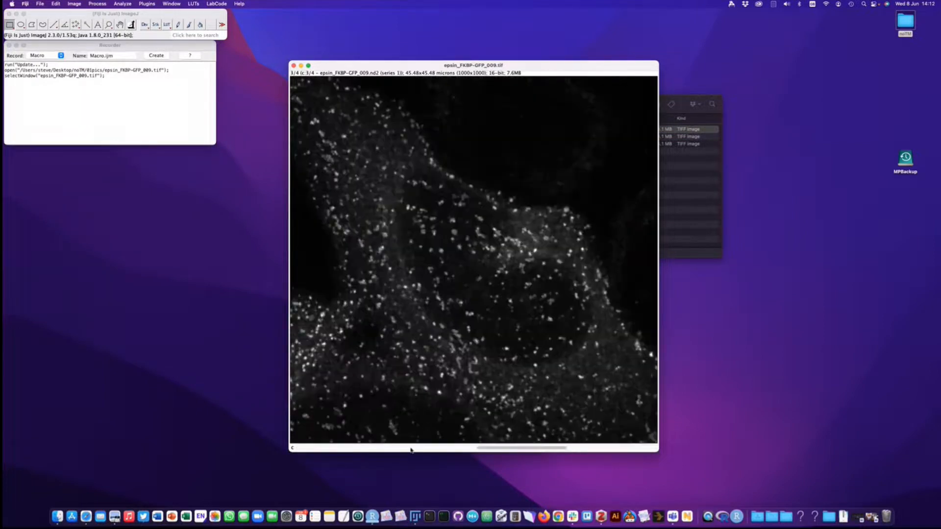
click(411, 448)
click(360, 448)
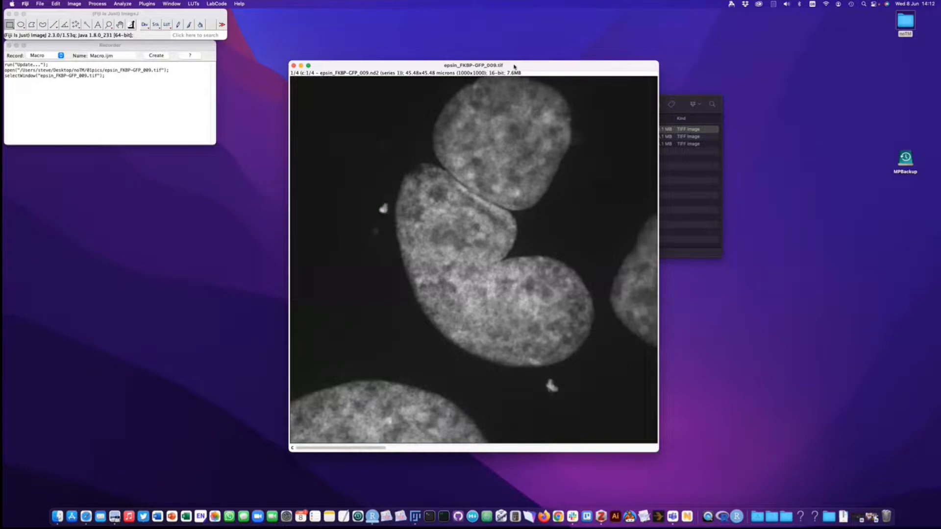
- Reopen 00EpsinFcho Archived-01.png from the noTM folder to compare its panels with the loaded image, and close it
drag(514, 67, 285, 81)
click(519, 172)
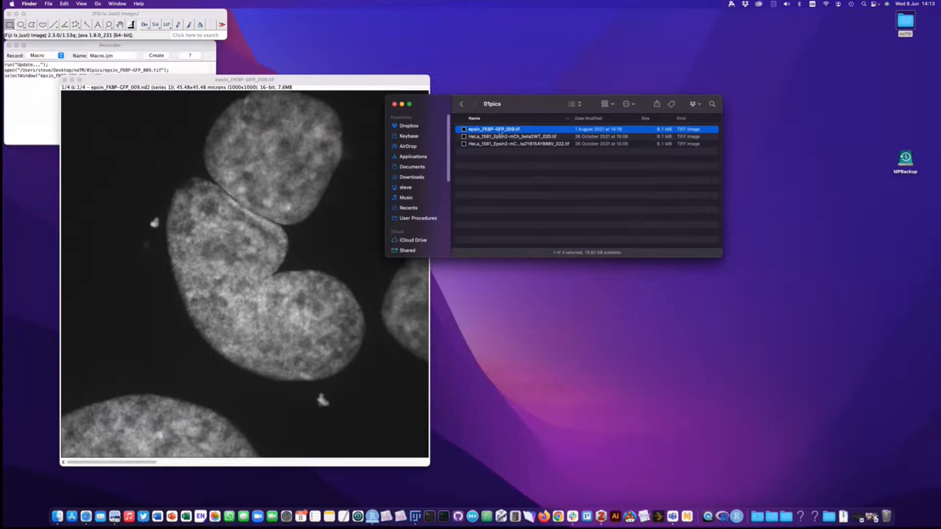
click(526, 161)
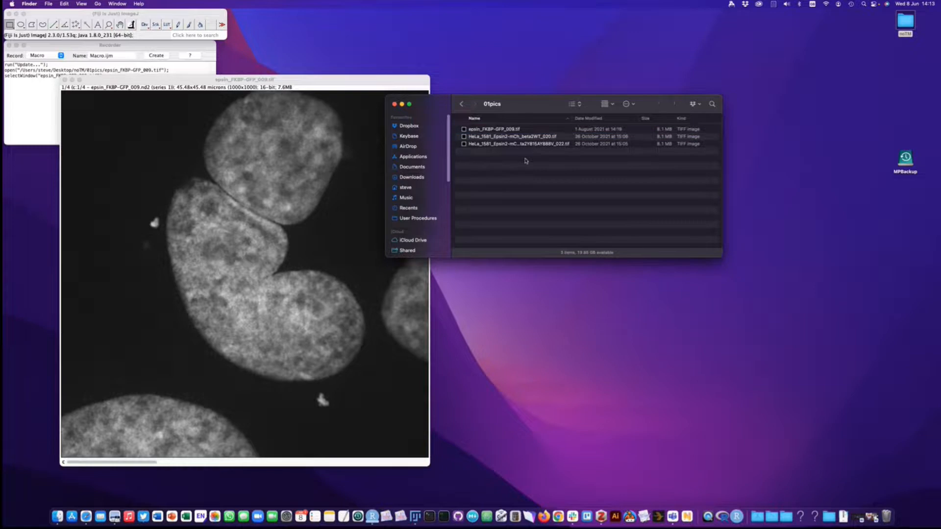
key(super+Up)
key(Up)
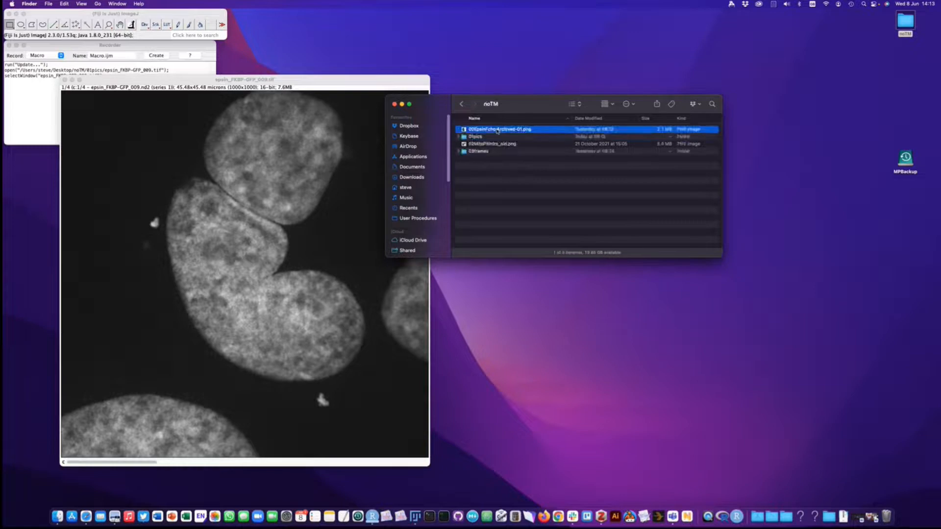
key(super+o)
drag(211, 20, 529, 20)
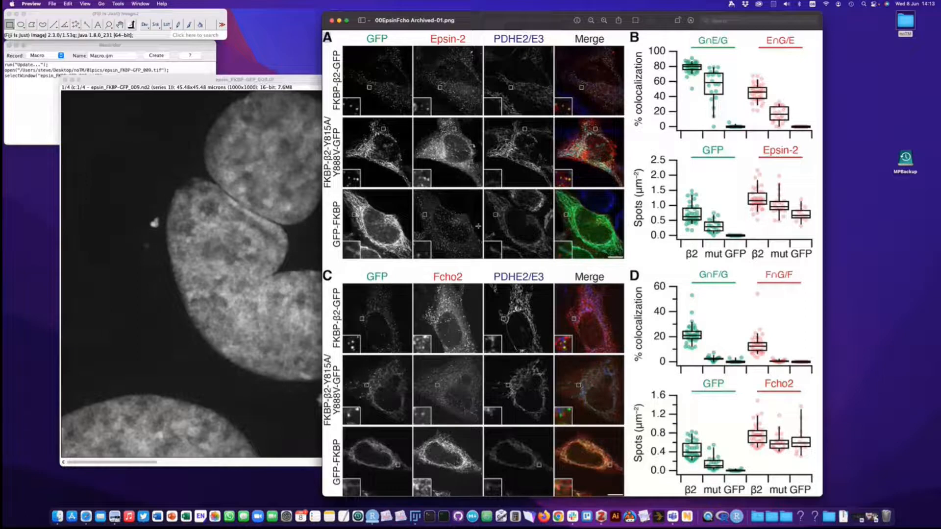
click(332, 21)
- Add the Click Square ROI toolset to the Fiji toolbar
drag(309, 83, 358, 62)
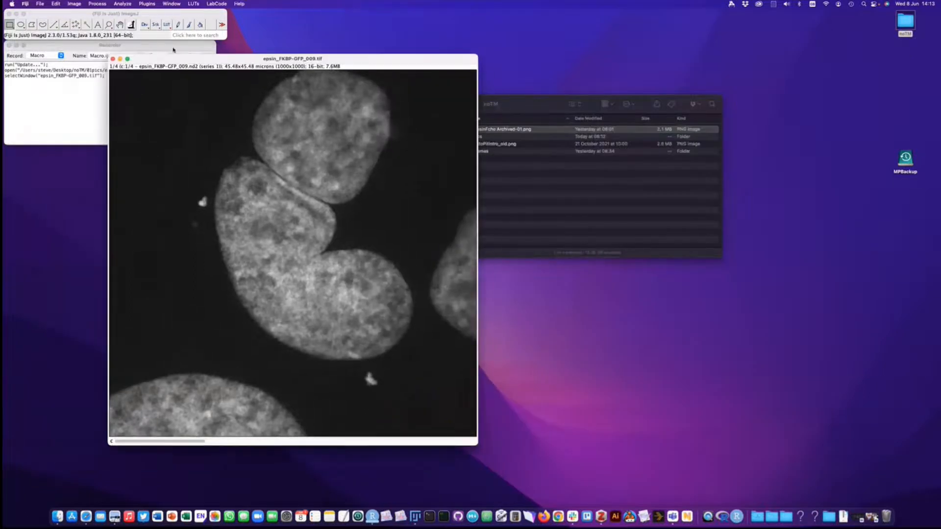
click(222, 25)
click(223, 25)
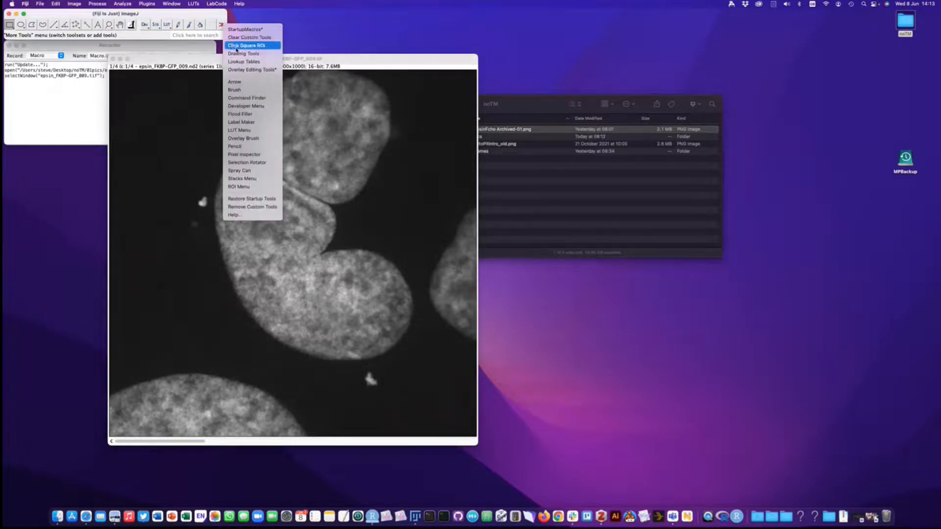
click(249, 48)
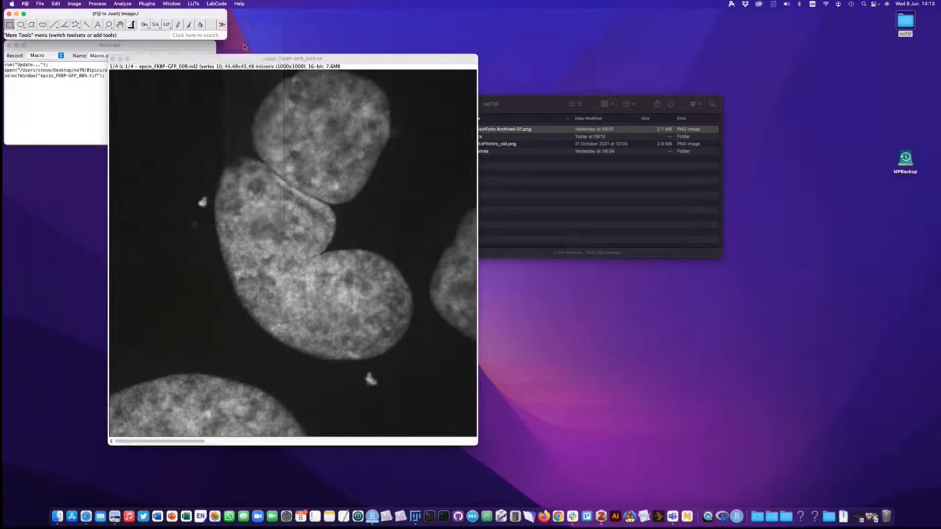
- Select the Box Tool and set its box size to 800
double_click(211, 25)
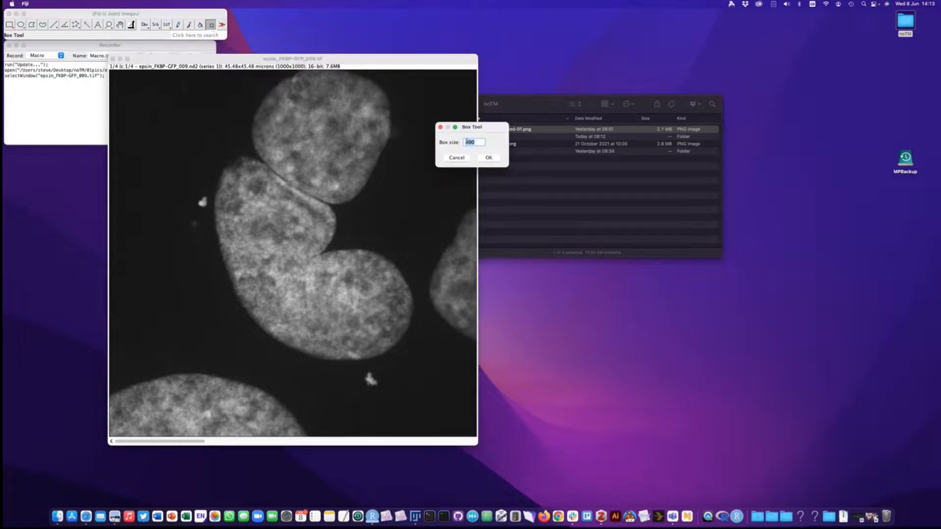
text(400)
key(Left)
key(Left)
key(BackSpace)
text(8)
click(488, 158)
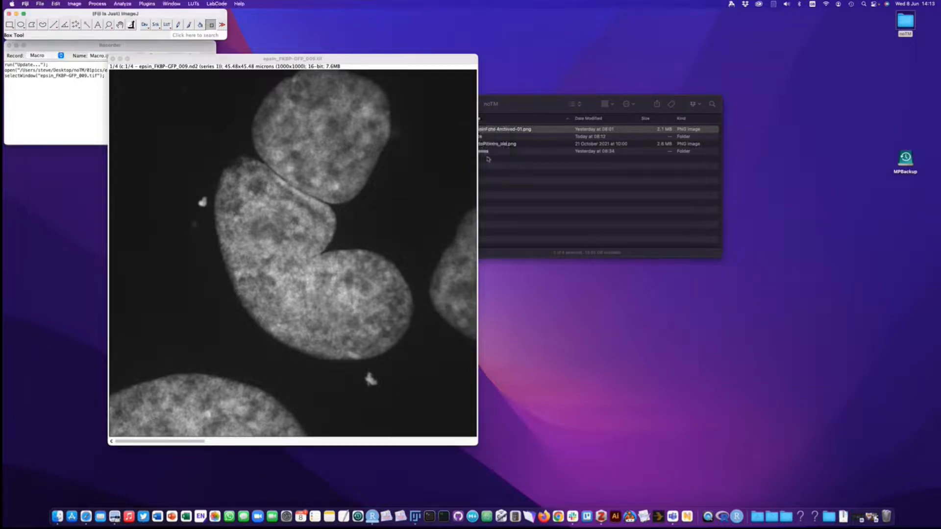
- Place an 800 × 800 pixel square selection around the curved central nucleus, with its corner at about x 104, y 98
click(270, 224)
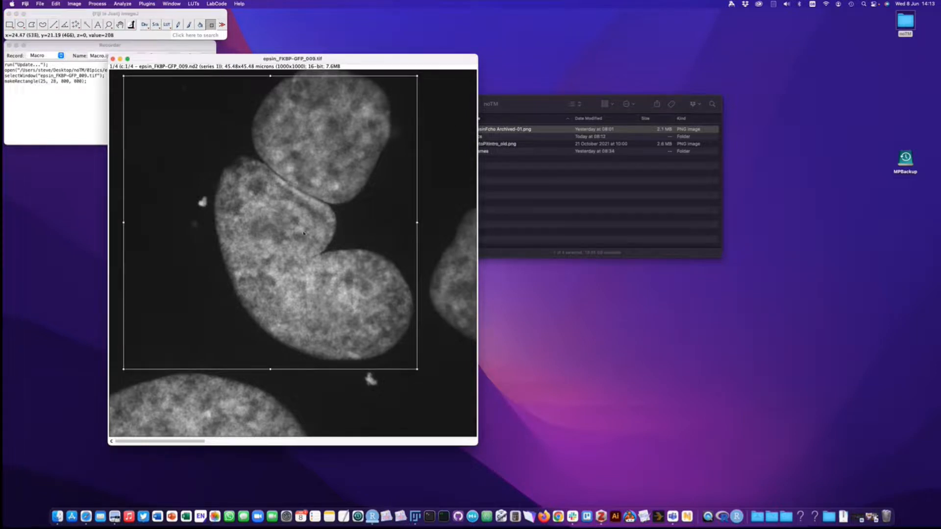
click(300, 233)
click(295, 252)
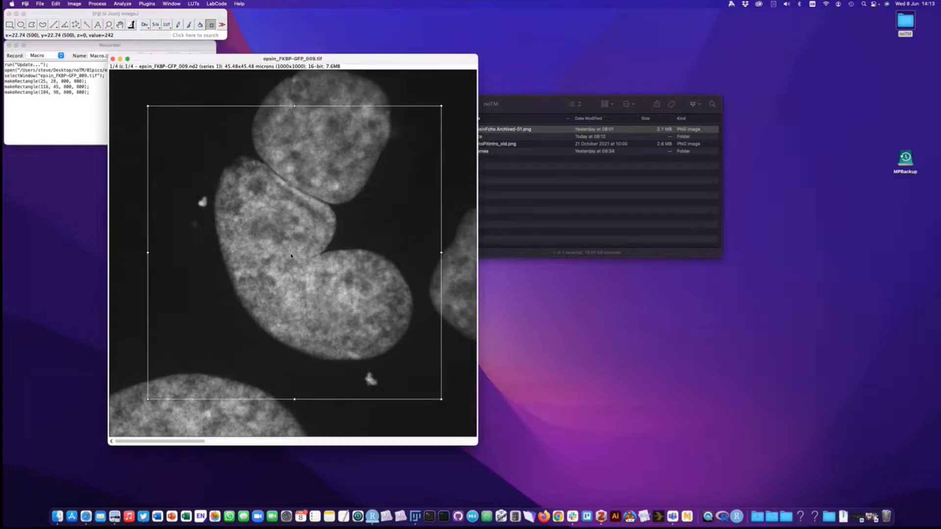
- Try other positions for the 800 × 800 selection, move it to the image's upper edge with the Rectangle tool, and clear it
click(277, 240)
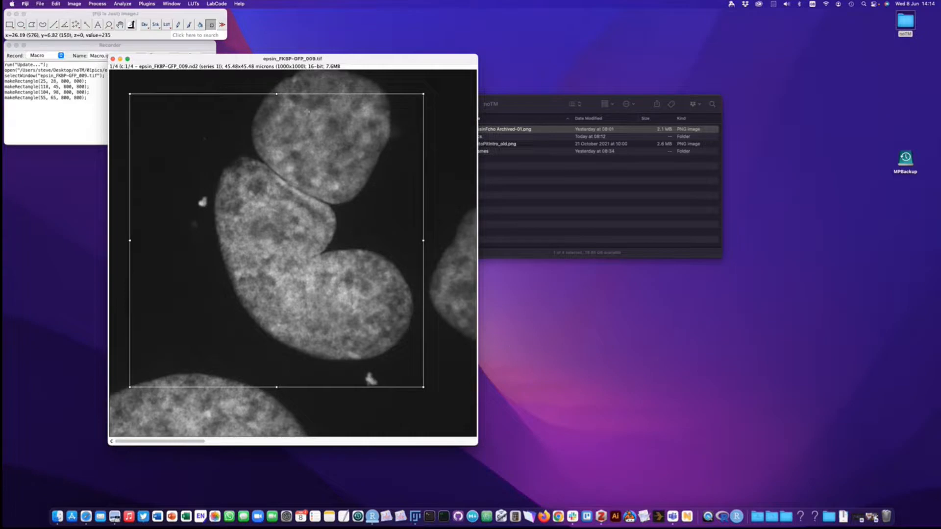
click(298, 78)
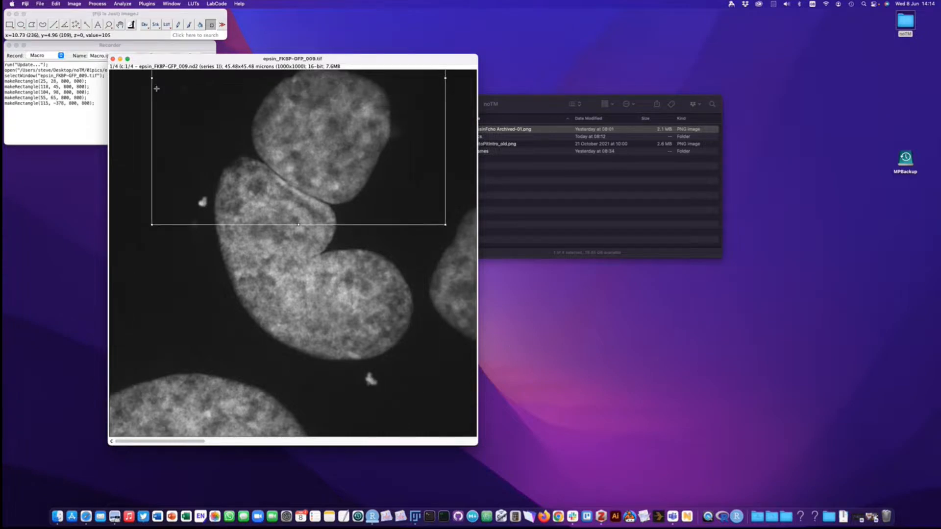
click(10, 24)
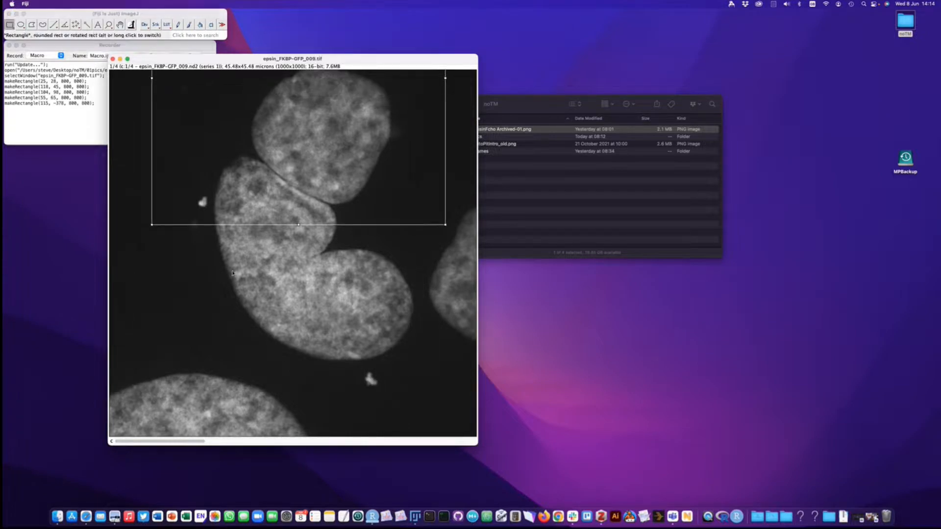
drag(246, 131, 258, 238)
click(149, 235)
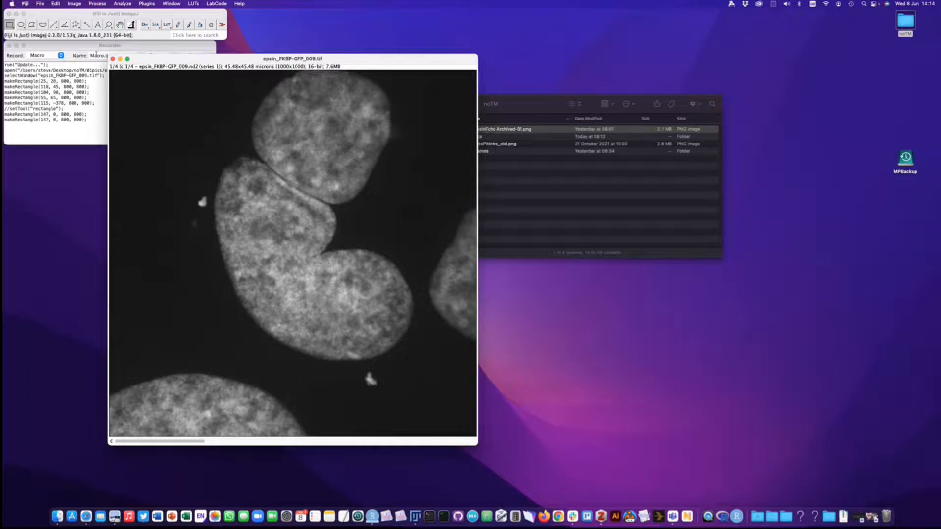
- Look through channels 2 to 4 of the epsin FKBP-GFP image, and close the image
click(216, 442)
click(310, 442)
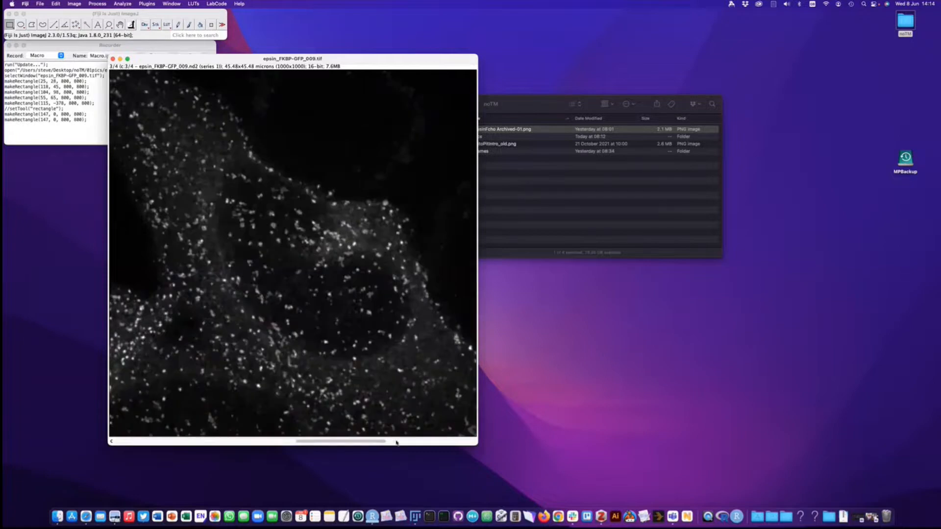
click(395, 442)
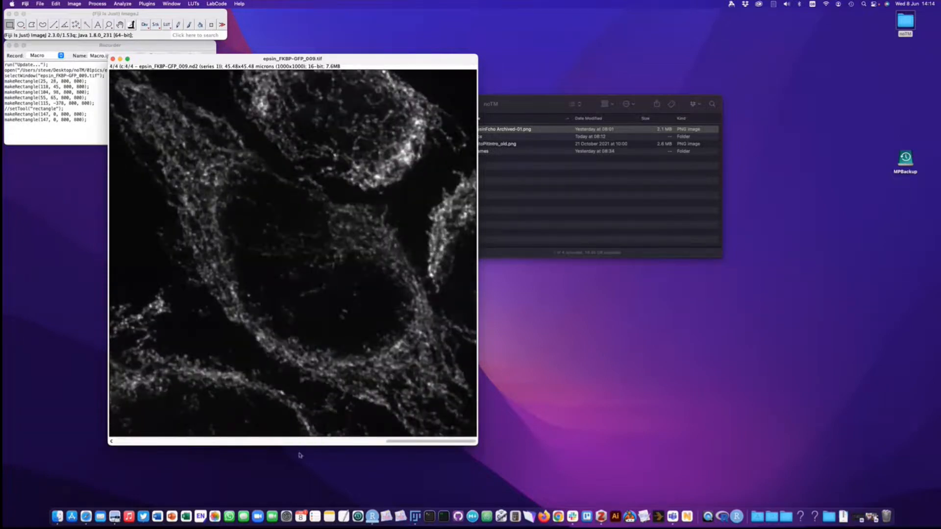
click(330, 443)
drag(215, 444, 361, 444)
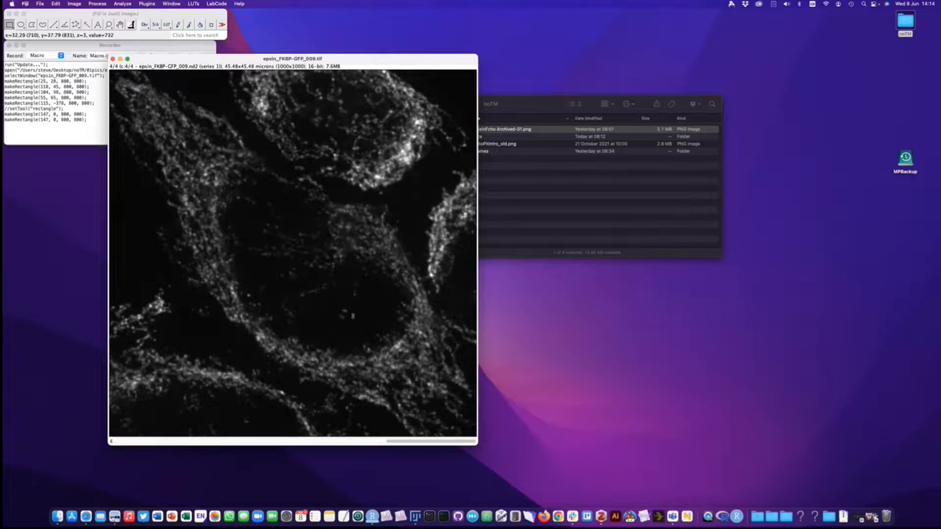
click(113, 58)
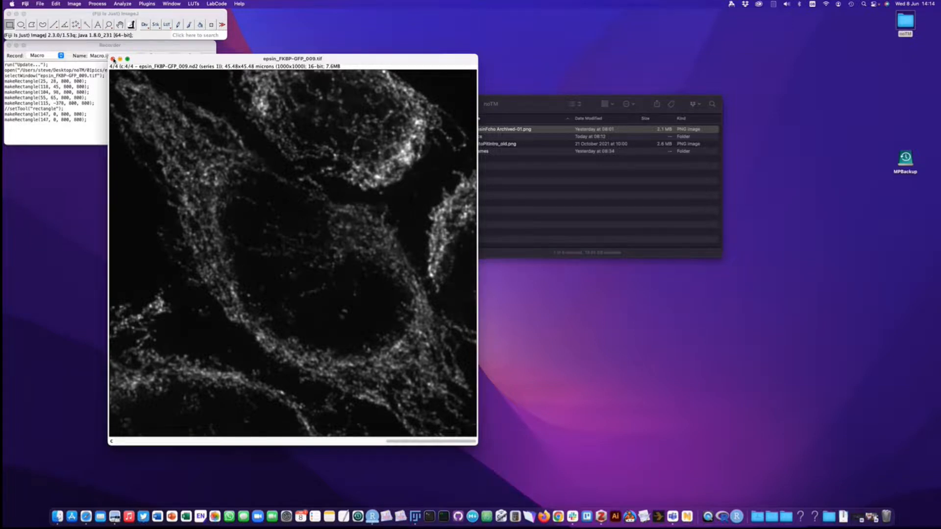
- Switch to Finder and open the 01pics folder inside noTM
click(478, 138)
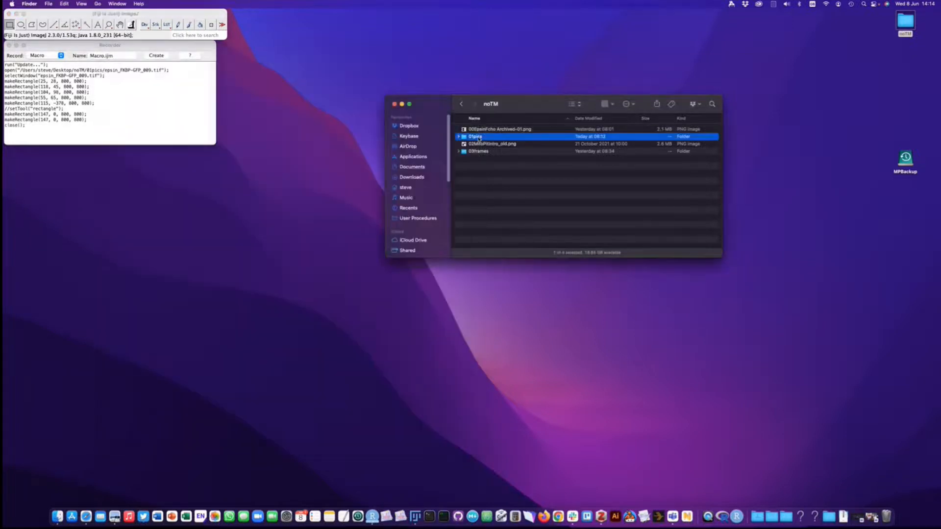
click(473, 138)
double_click(468, 138)
- Return to Fiji and run LabCode's Make Montage on epsin_FKBP-GFP_009.tif from the 01pics folder
click(167, 14)
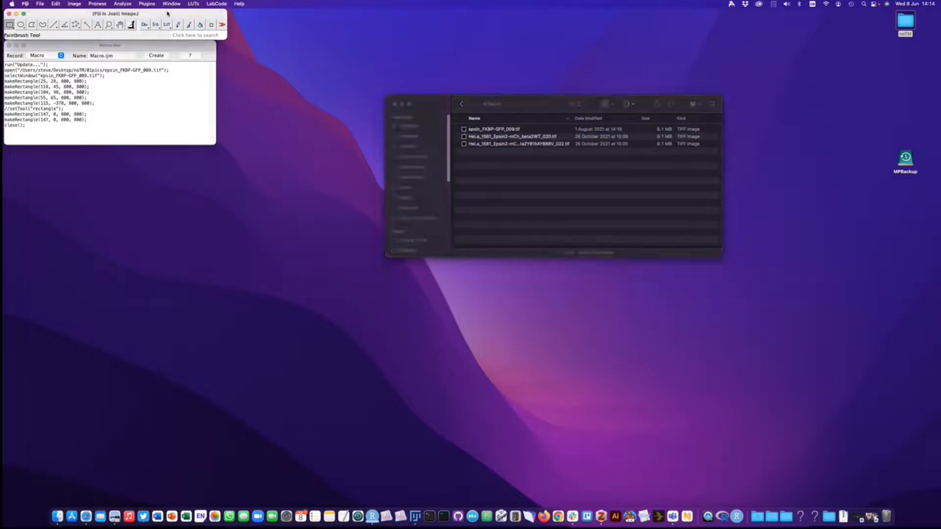
click(216, 4)
mouse_move(222, 39)
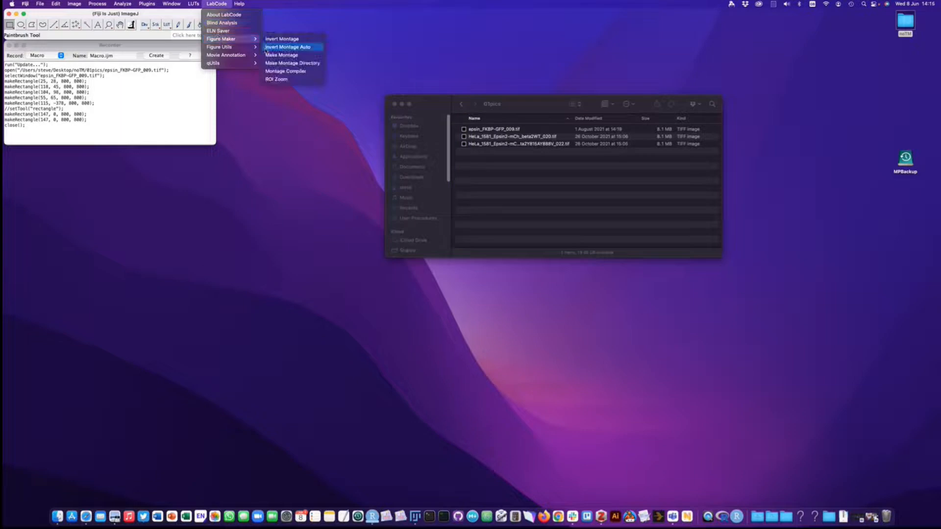
click(276, 59)
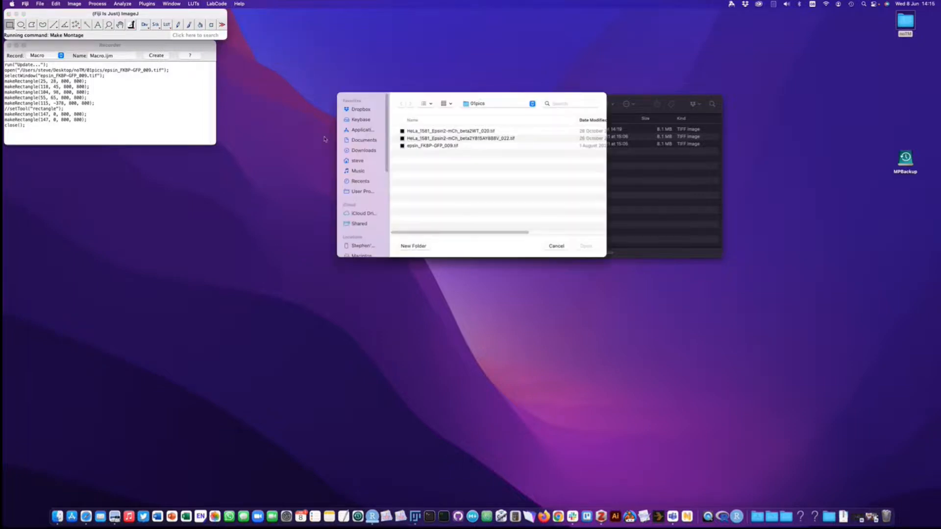
click(439, 147)
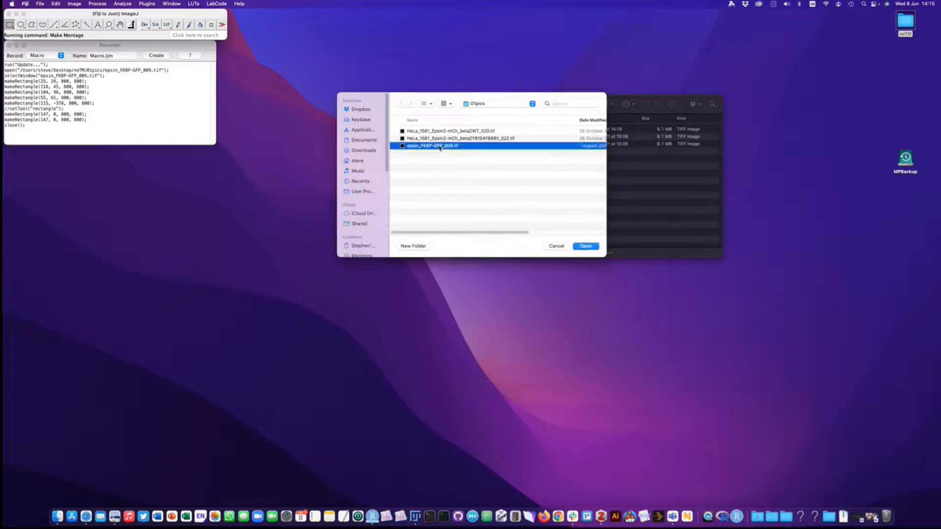
click(587, 248)
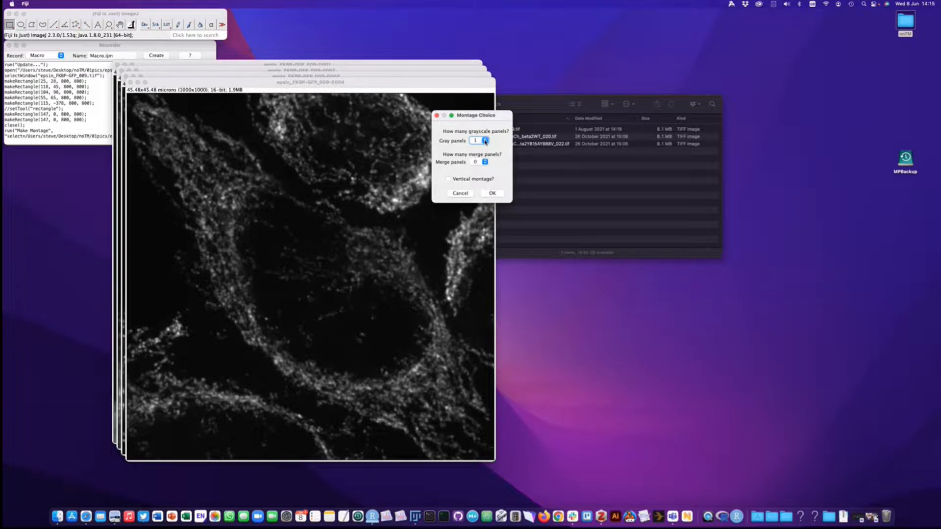
- Set the montage to 3 grayscale panels and 1 merge panel, and accept the choice
click(485, 141)
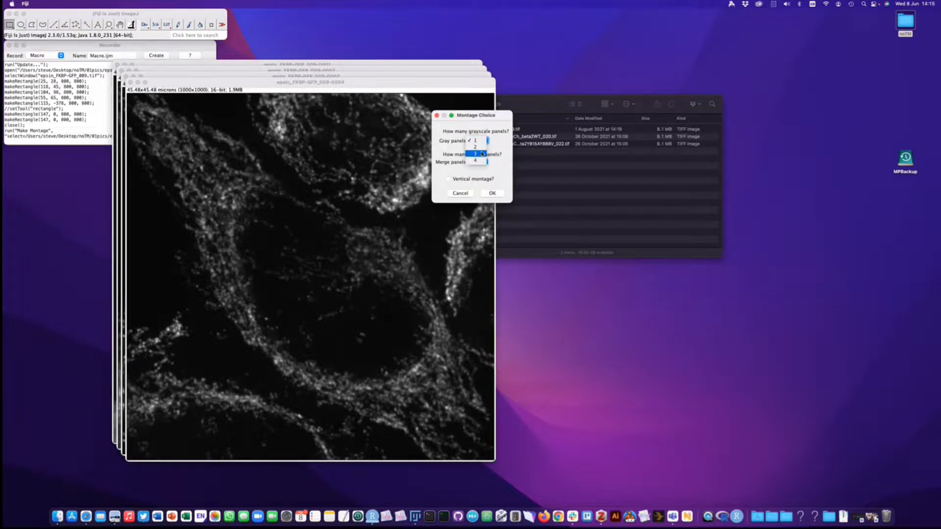
click(482, 154)
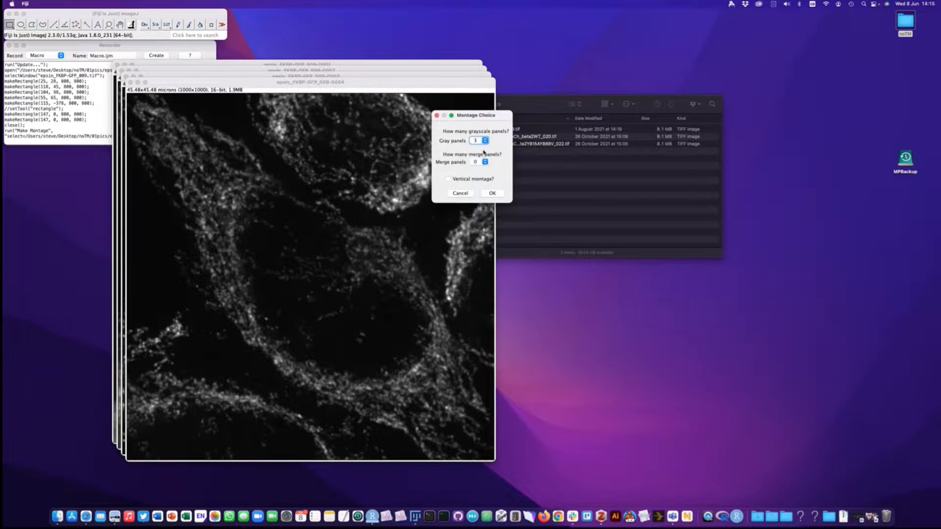
click(485, 141)
click(495, 145)
click(483, 162)
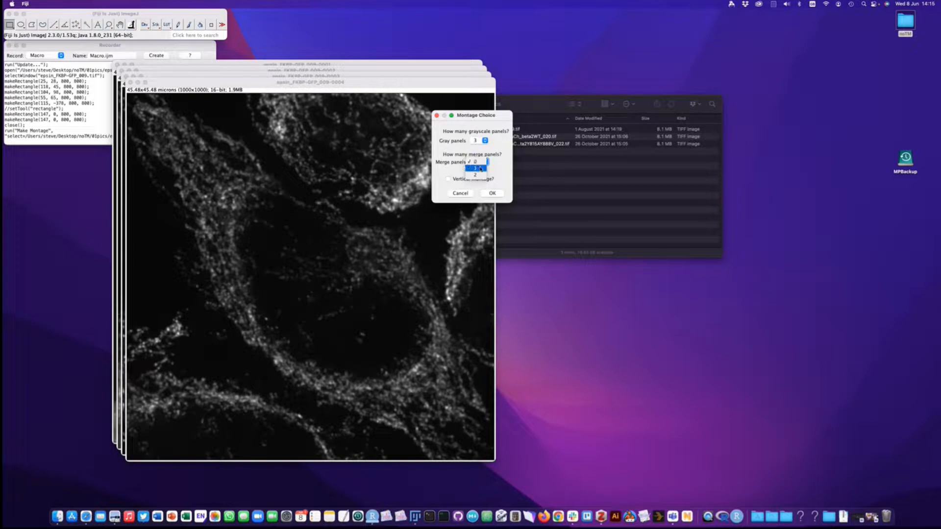
click(480, 168)
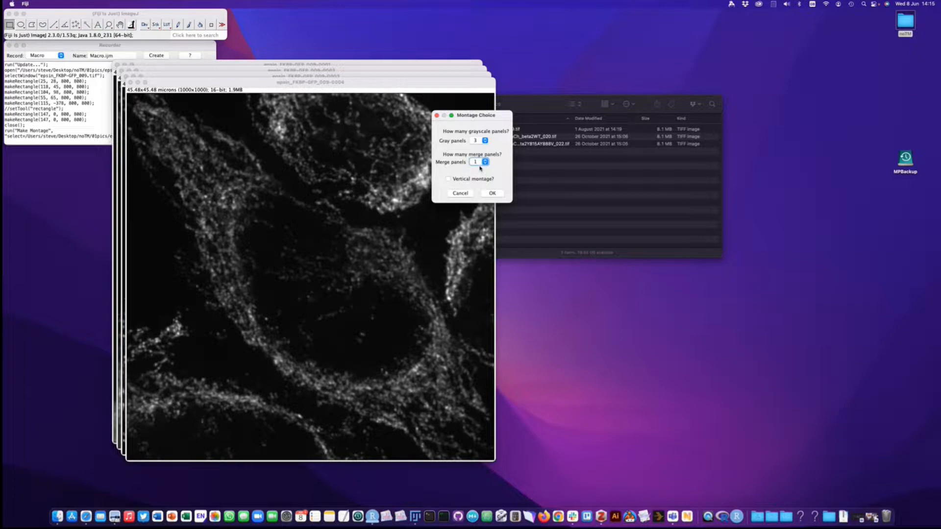
click(492, 193)
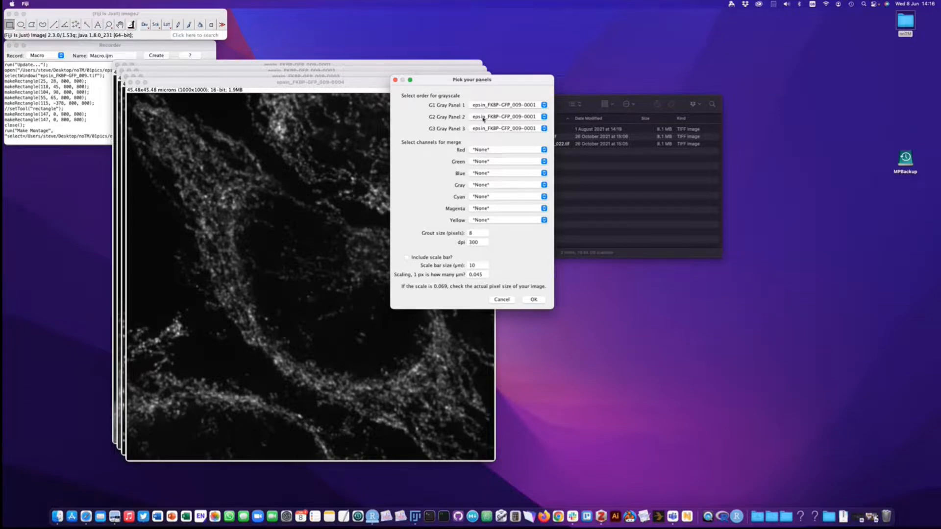
- Assign epsin_FKBP-GFP_009-0002, -0003 and -0004 to gray panels 1, 2 and 3 respectively
click(523, 106)
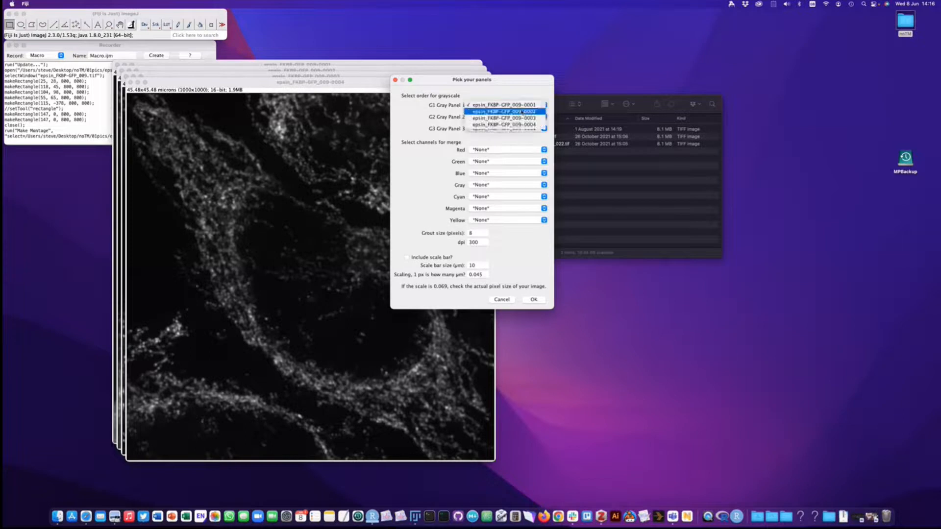
click(522, 111)
click(521, 117)
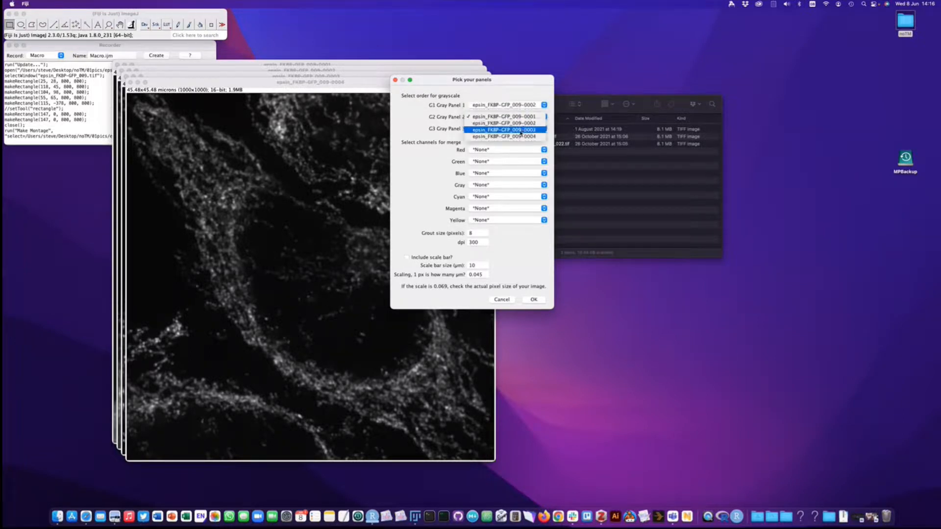
click(520, 130)
click(518, 130)
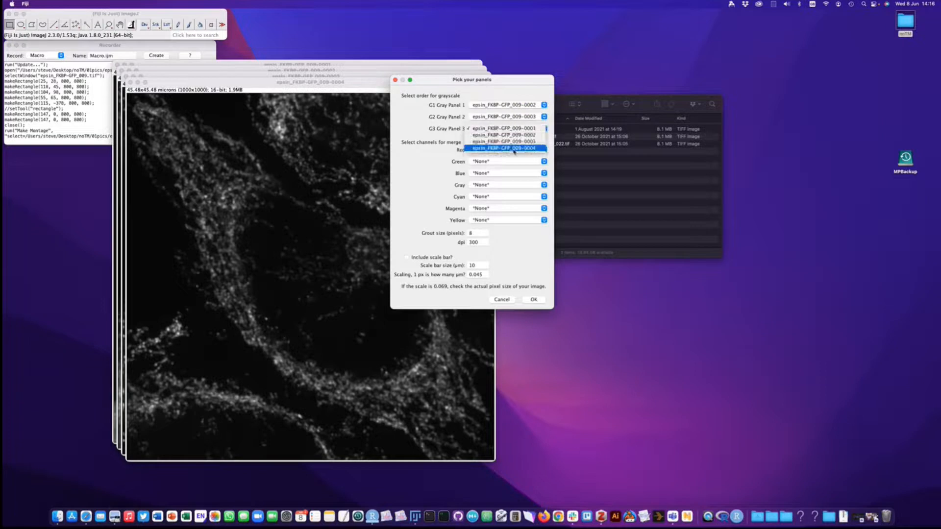
click(514, 149)
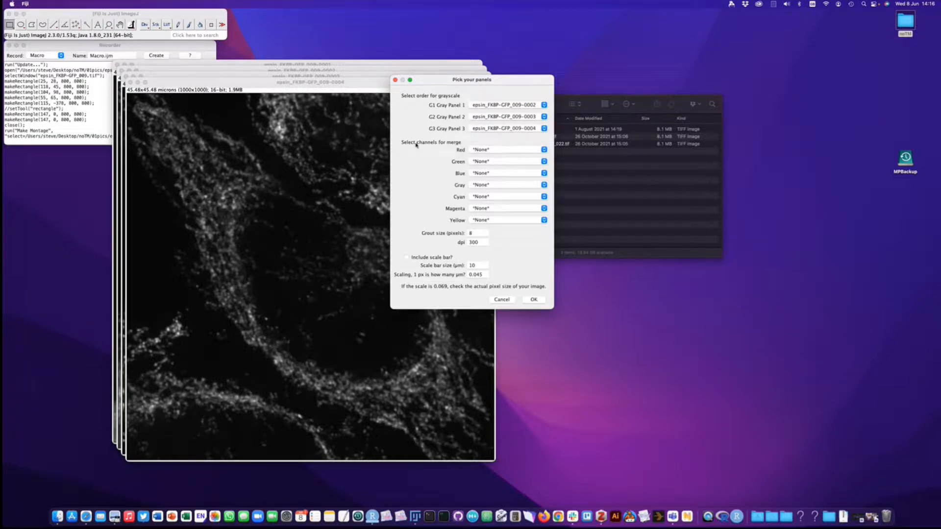
- Merge epsin_FKBP-GFP_009-0003 as red, -0002 as green and -0004 as blue, and create the montage
click(484, 162)
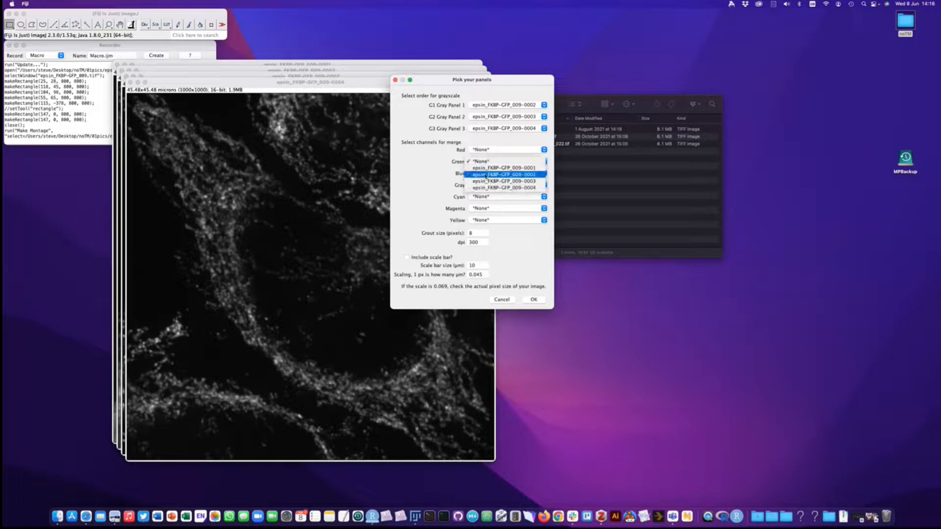
click(486, 175)
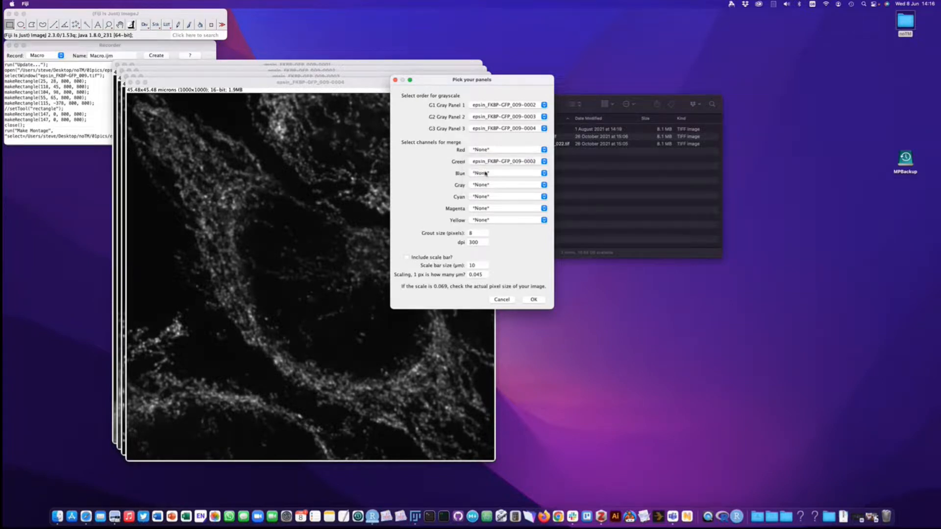
click(489, 150)
click(490, 169)
click(492, 177)
click(492, 198)
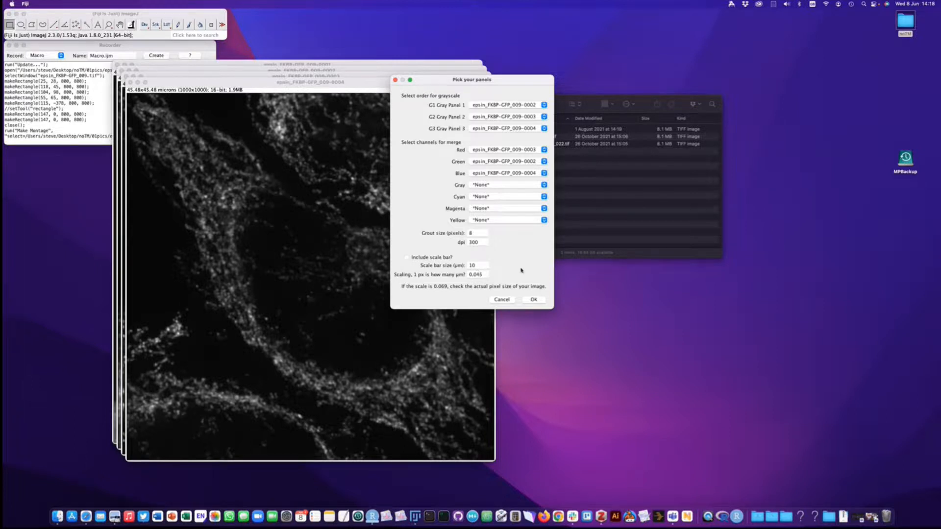
click(534, 300)
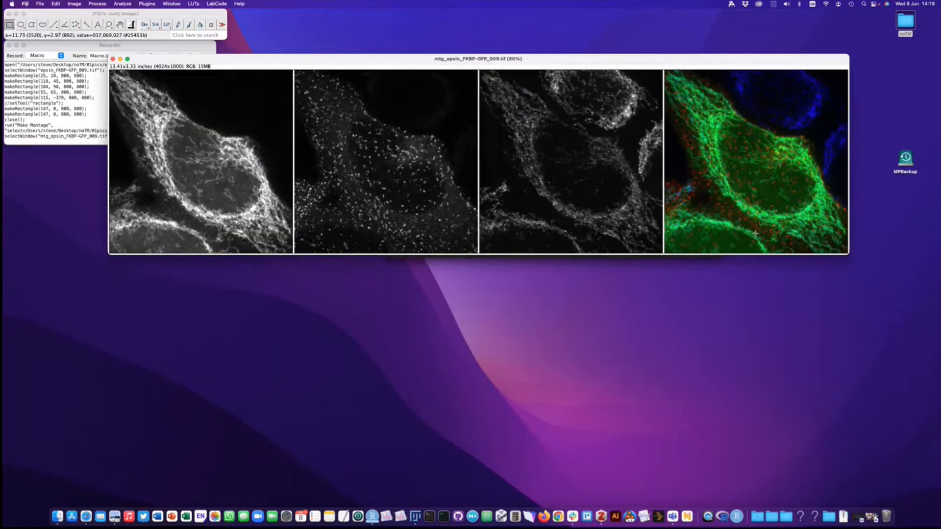
- View the finished montage, close it, and locate mtg_epsin_FKBP-GFP_009.tif in the 01pics folder
drag(541, 60, 531, 97)
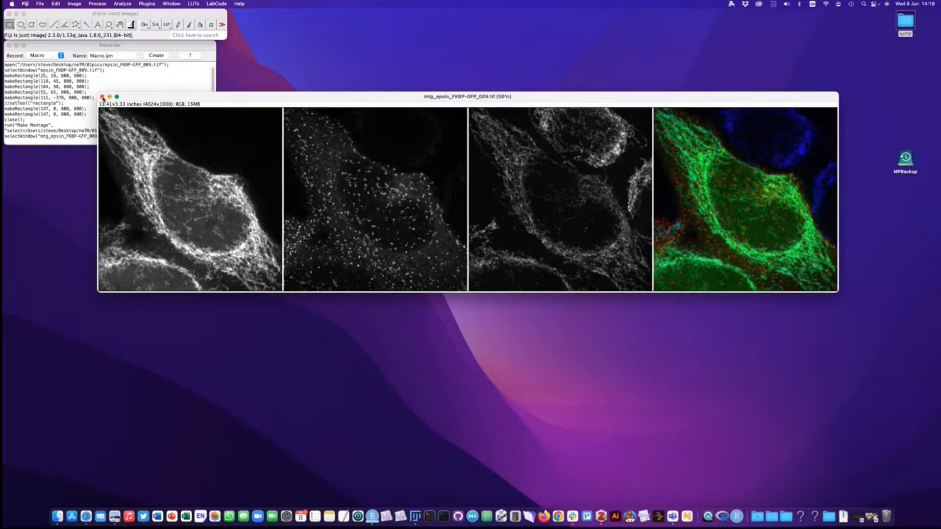
click(102, 97)
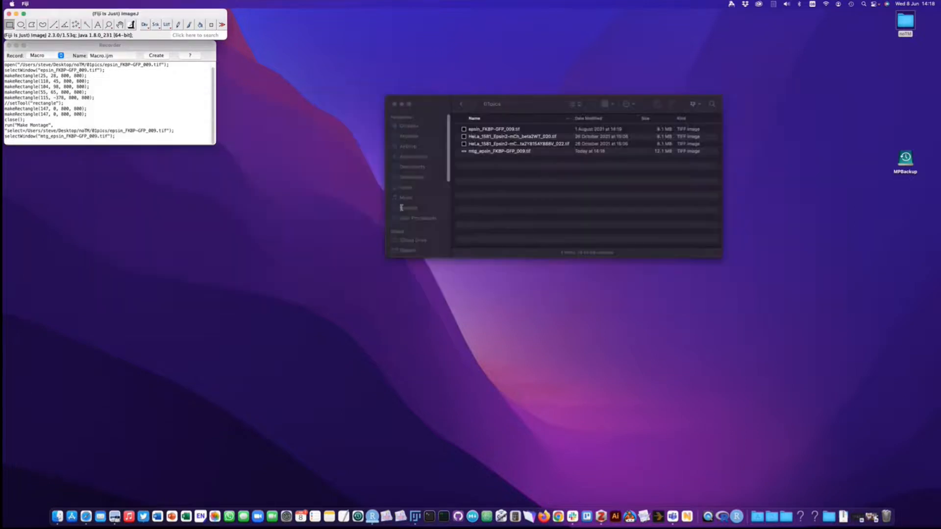
click(485, 154)
click(486, 153)
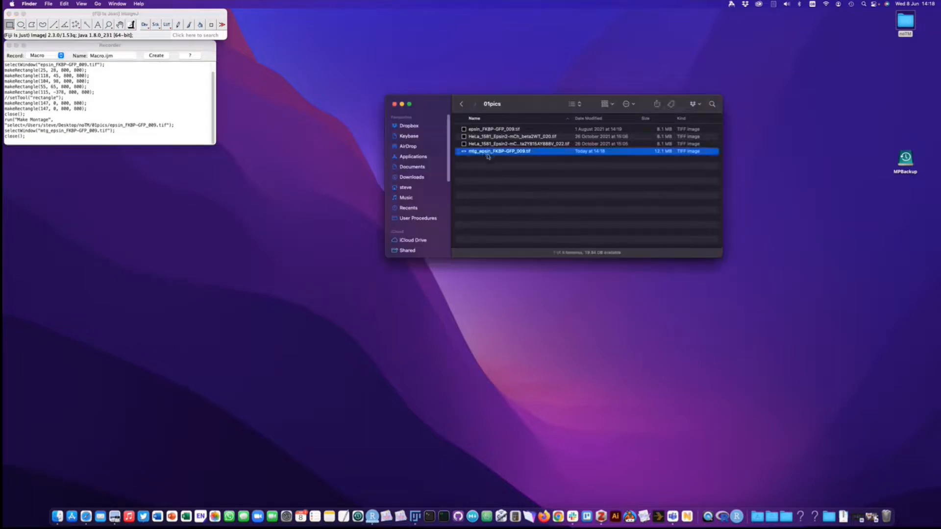
click(486, 162)
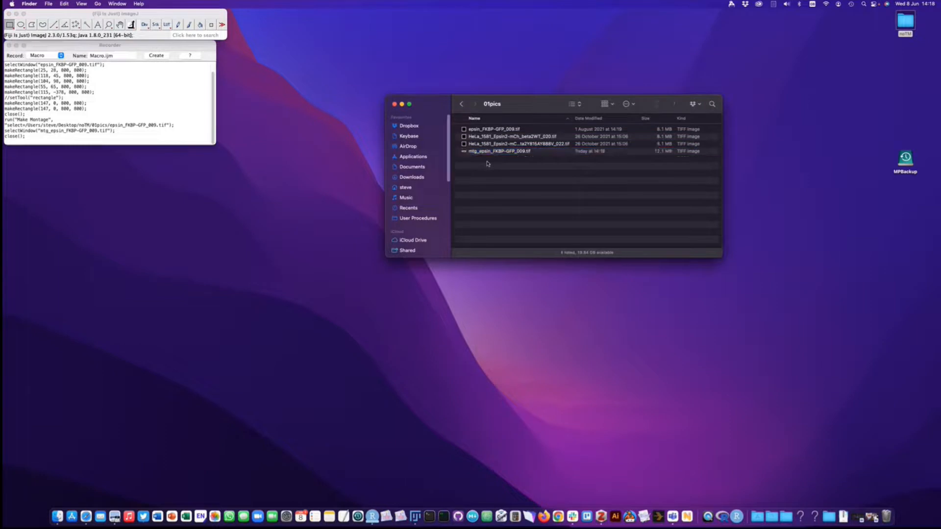
- Start Figure Maker's Make Montage Directory command from LabCode
click(179, 14)
click(215, 3)
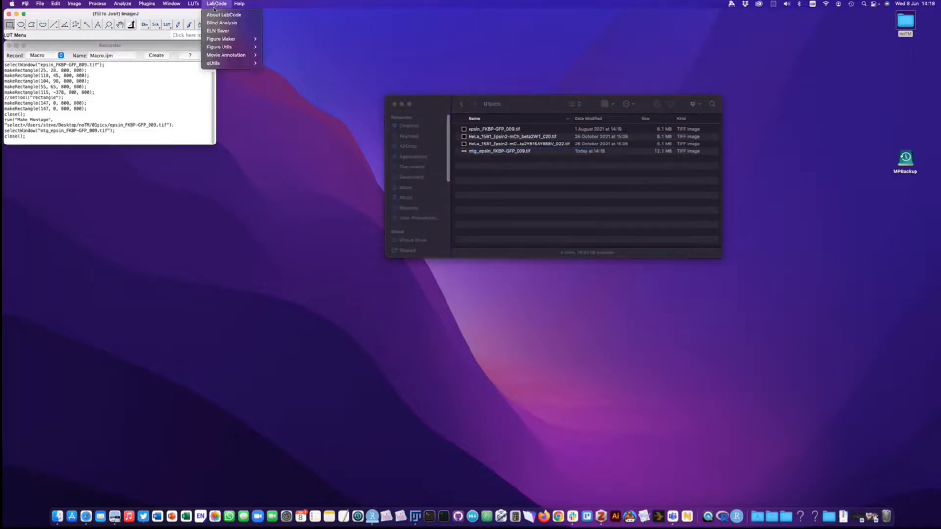
mouse_move(226, 40)
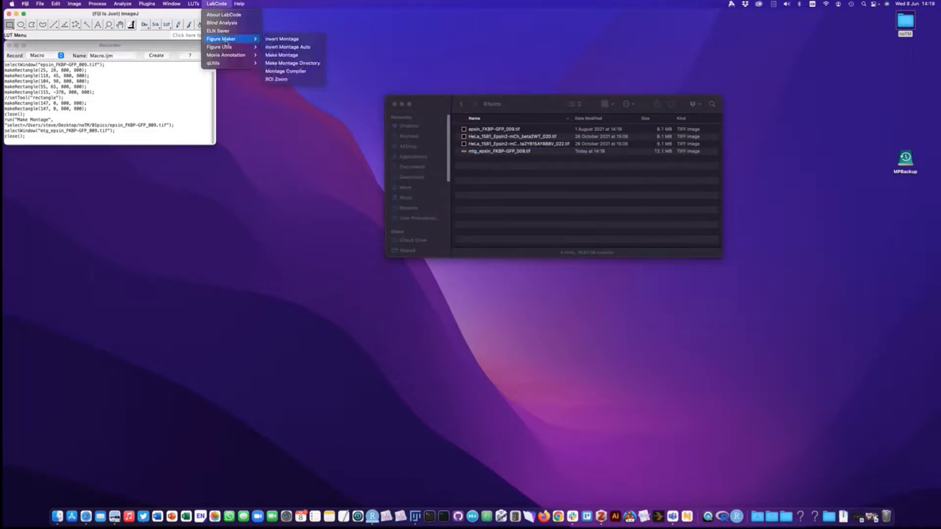
click(287, 64)
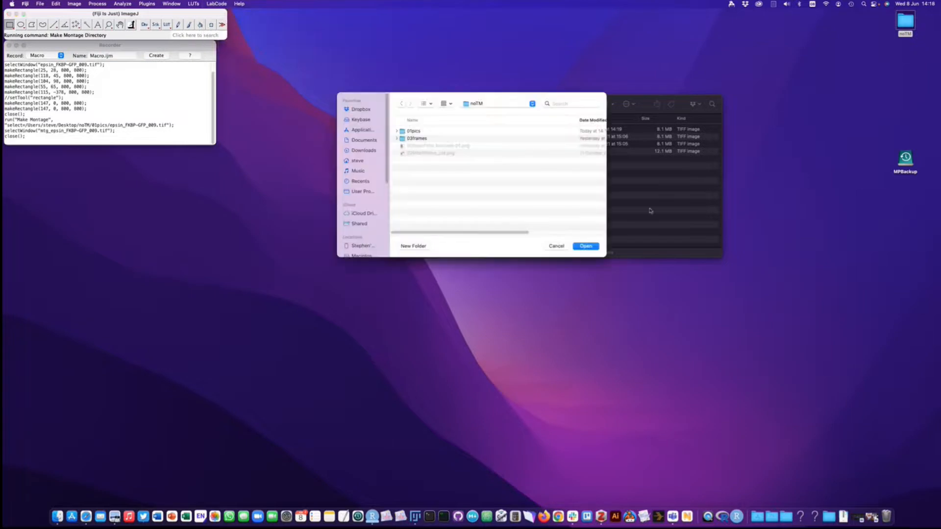
- Delete the existing montage mtg_epsin_FKBP-GFP_009.tif from the 01pics folder in Finder
click(650, 211)
click(483, 153)
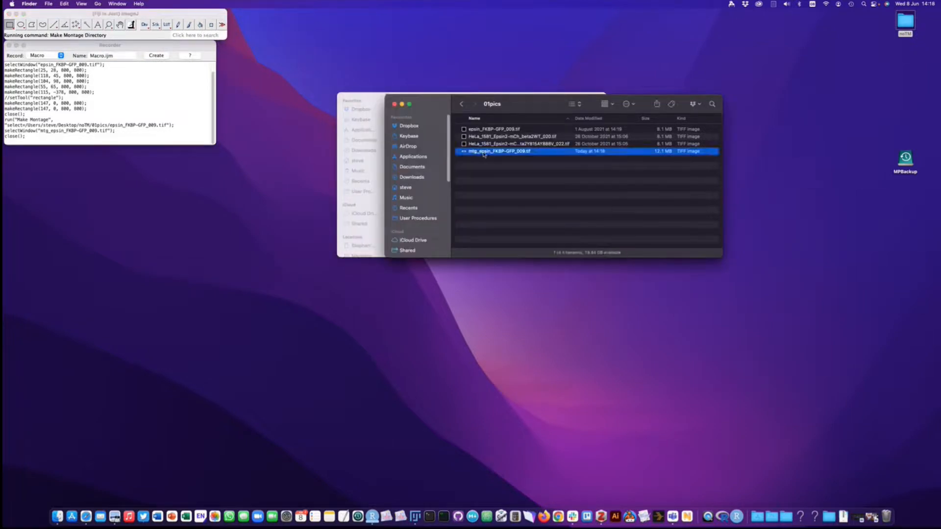
key(super+BackSpace)
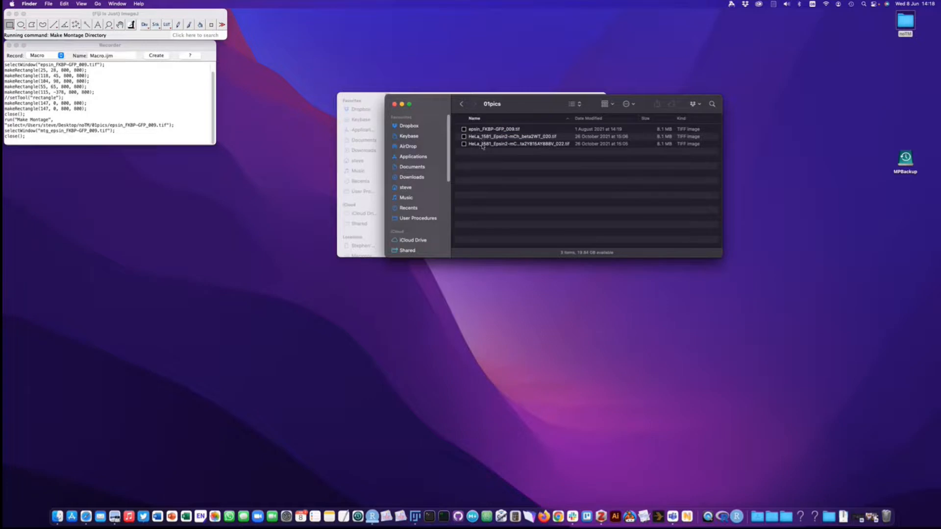
- Choose the 01pics folder as both the source and the destination for the directory montage
drag(436, 101, 544, 128)
click(410, 130)
double_click(412, 131)
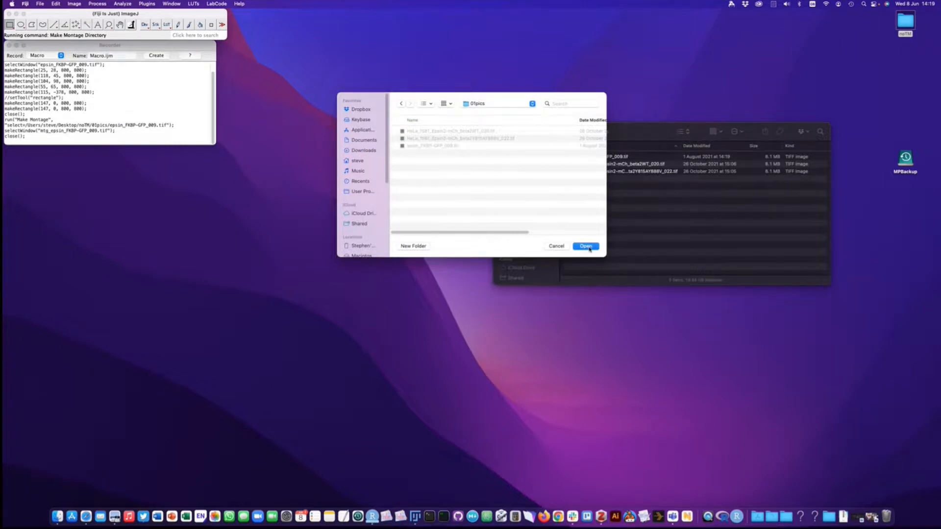
click(588, 247)
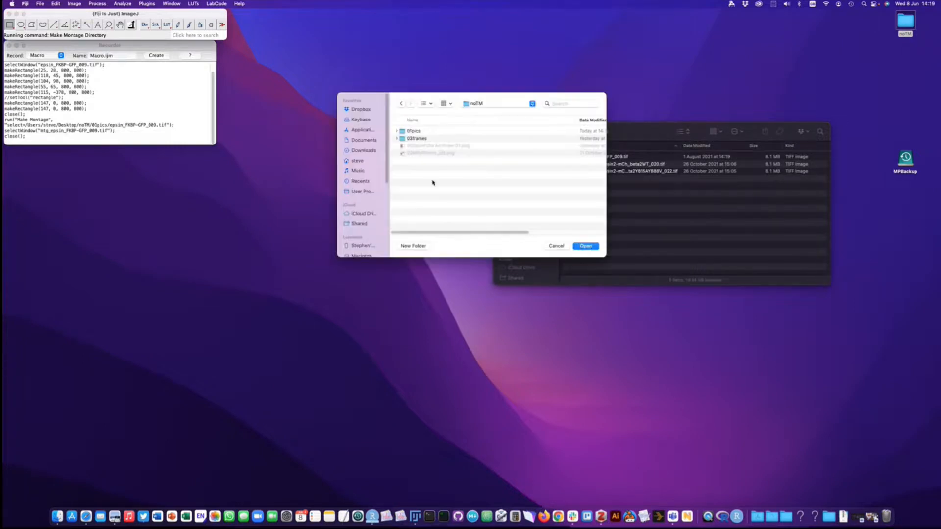
double_click(414, 130)
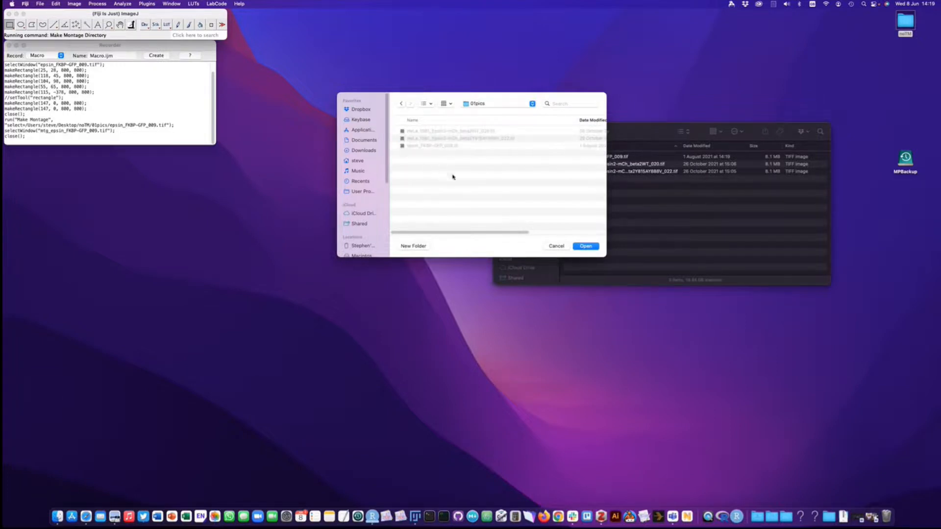
click(586, 247)
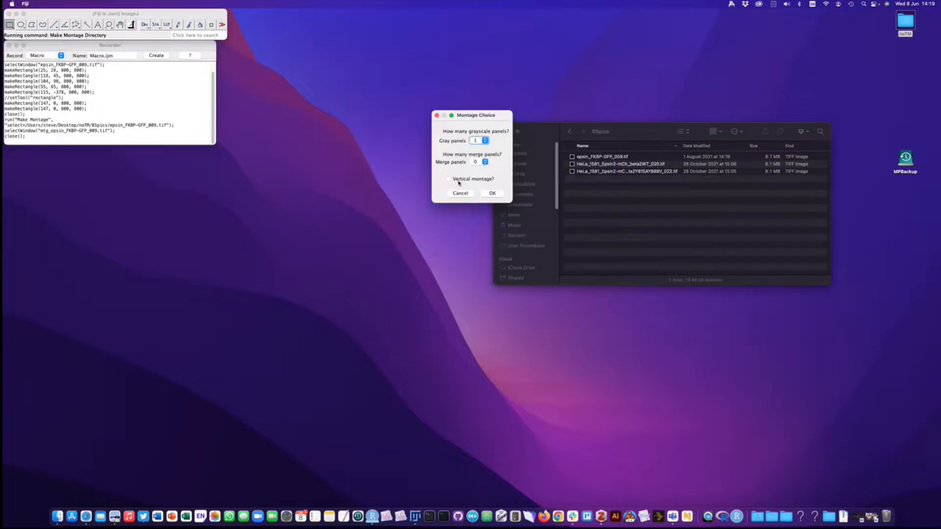
- Set the directory montage to 3 gray panels and 1 merge panel, and accept the choice
click(481, 141)
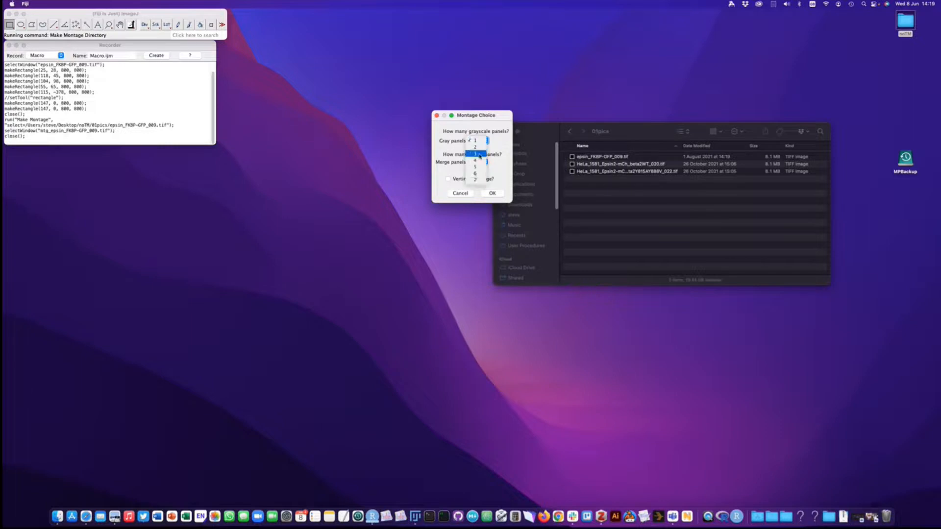
click(479, 154)
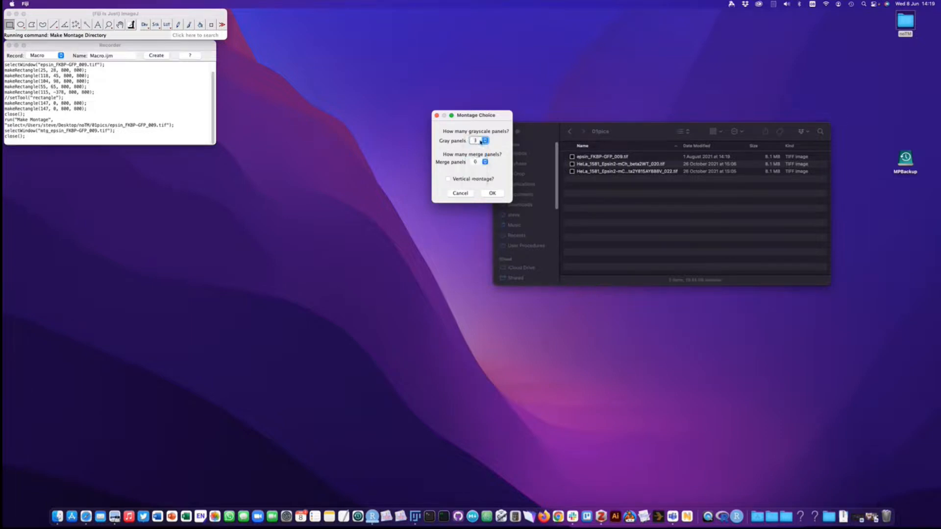
click(481, 165)
click(479, 169)
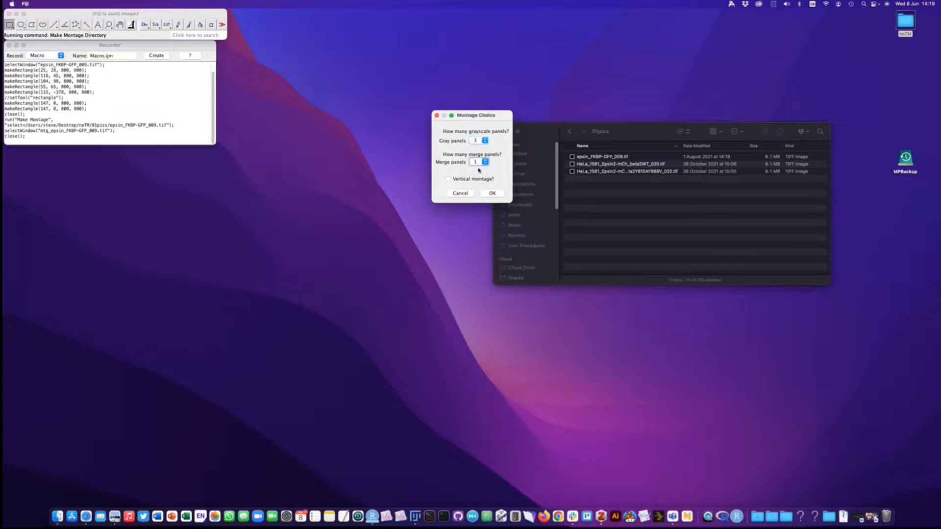
click(491, 195)
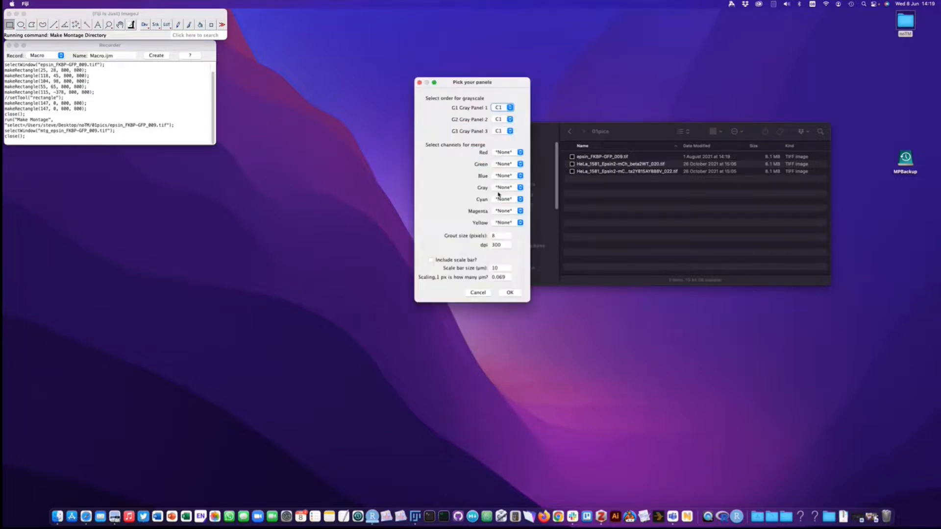
- Assign channels C2, C3 and C4 to gray panels 1, 2 and 3 respectively
click(503, 108)
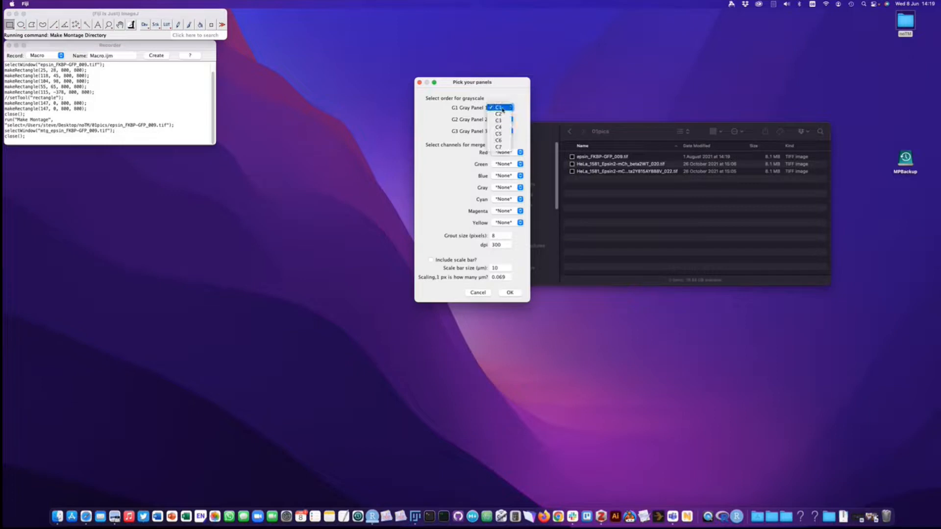
click(502, 114)
click(502, 120)
click(502, 126)
click(503, 131)
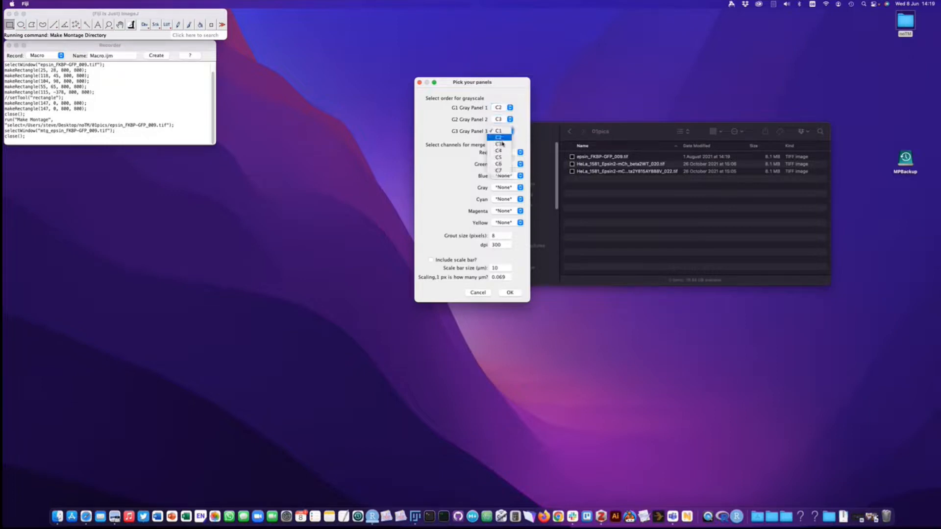
click(500, 150)
- Merge C3 as red, C2 as green and C4 as blue, and create the montages for the whole folder
click(502, 163)
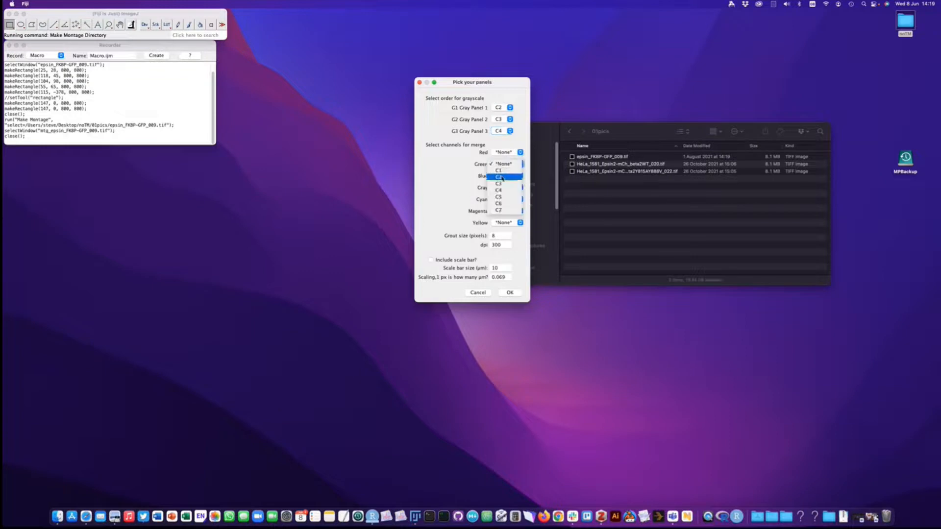
click(501, 178)
click(505, 153)
click(505, 171)
click(505, 176)
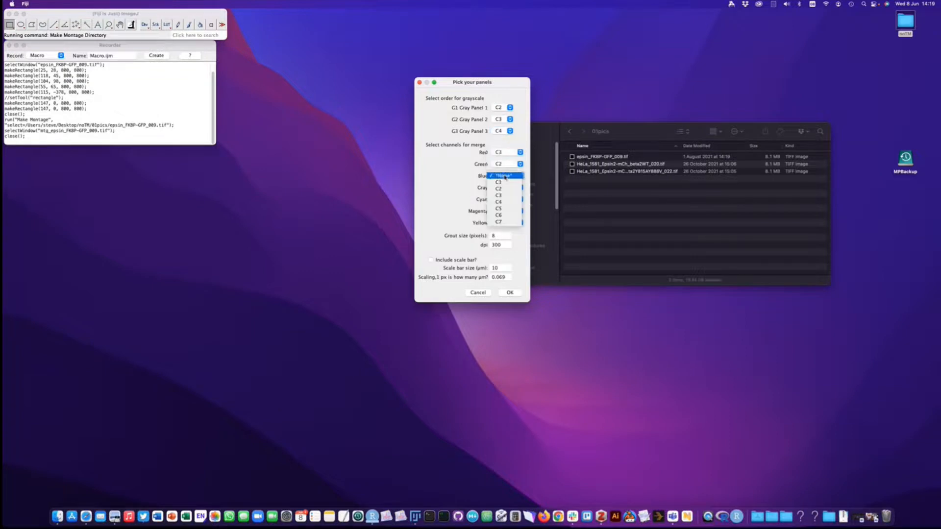
click(504, 201)
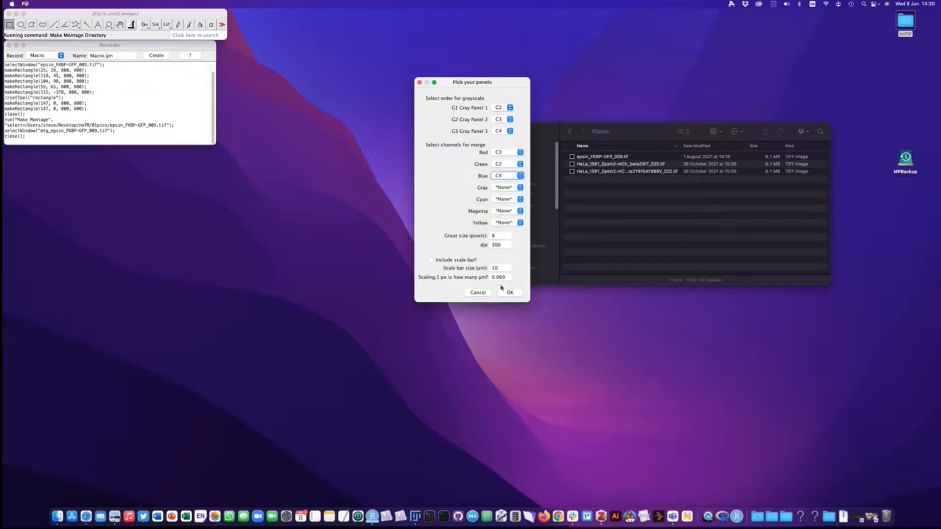
click(517, 294)
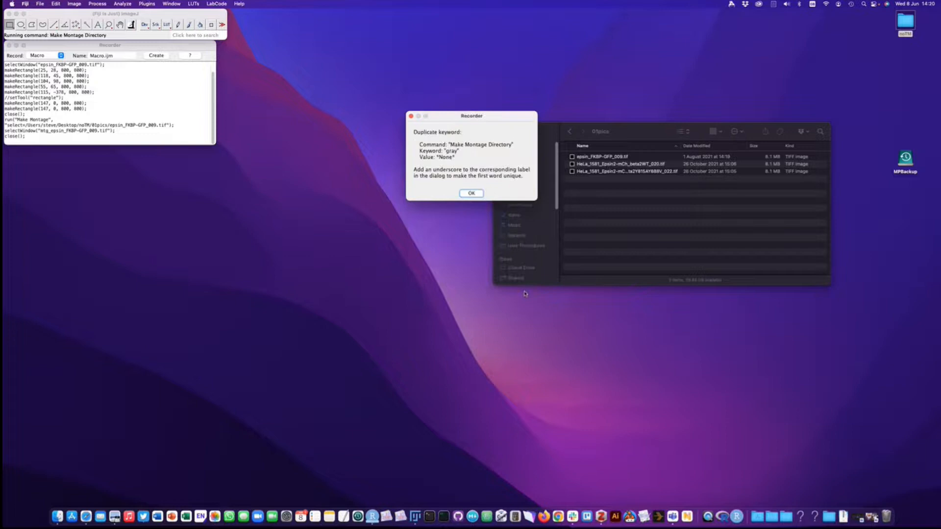
click(471, 193)
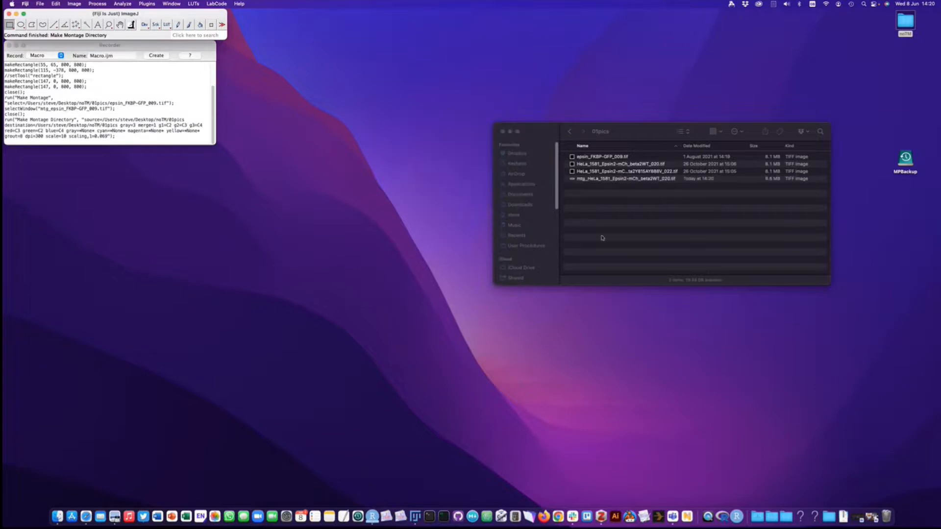
- Preview the three new mtg_ montages in the 01pics folder one after another, and close the preview
click(610, 181)
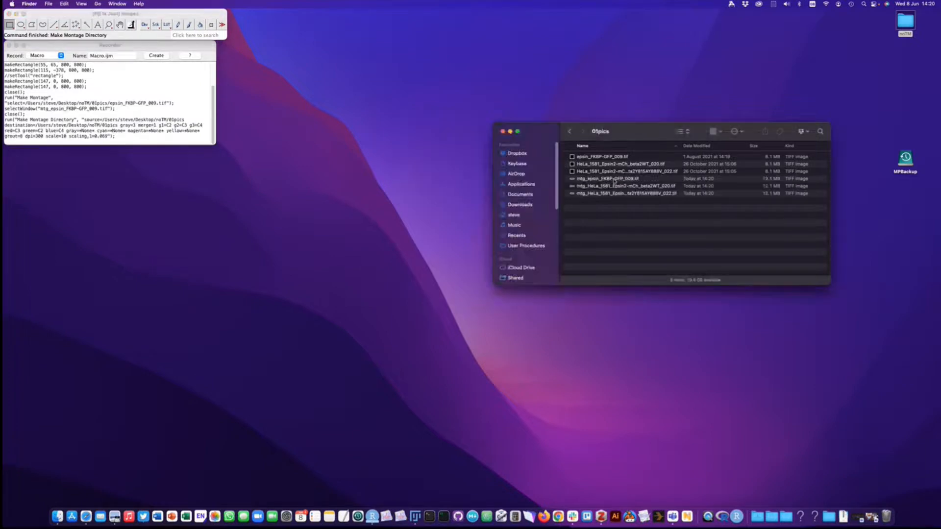
click(613, 181)
key(space)
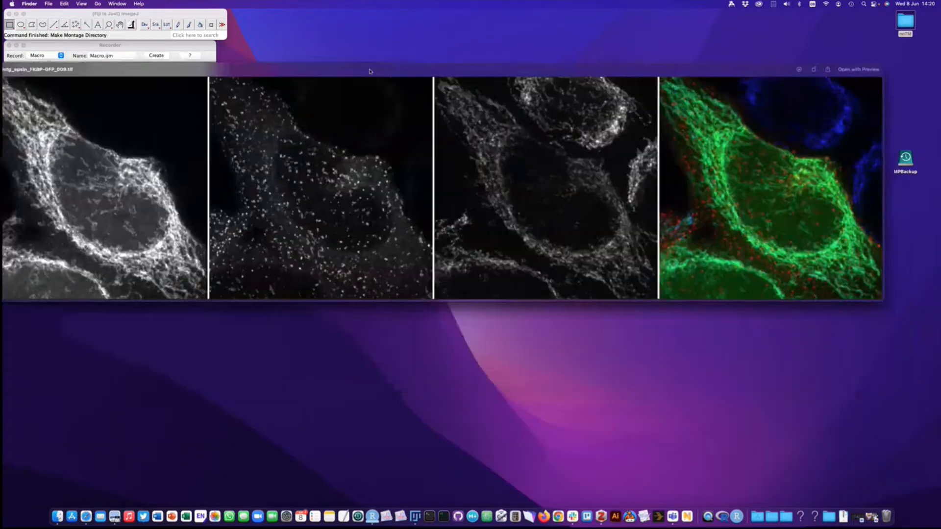
key(Down)
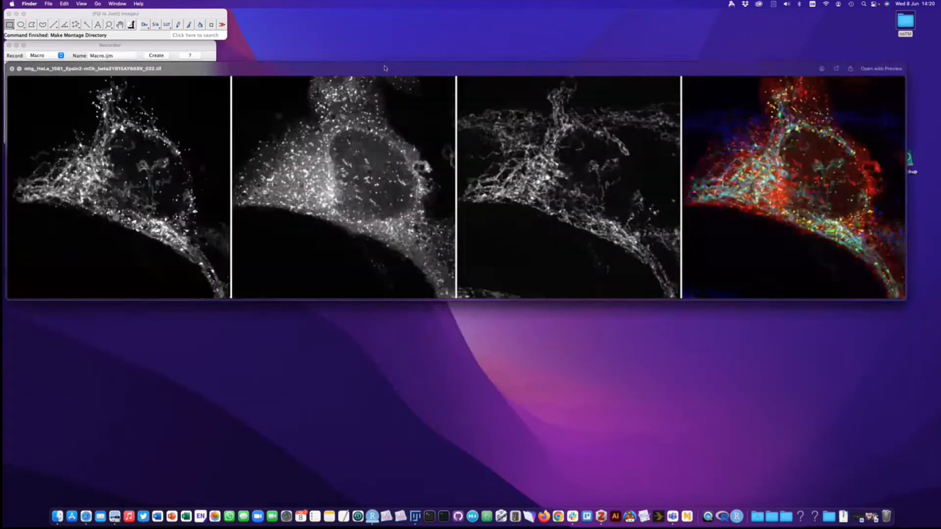
key(Down)
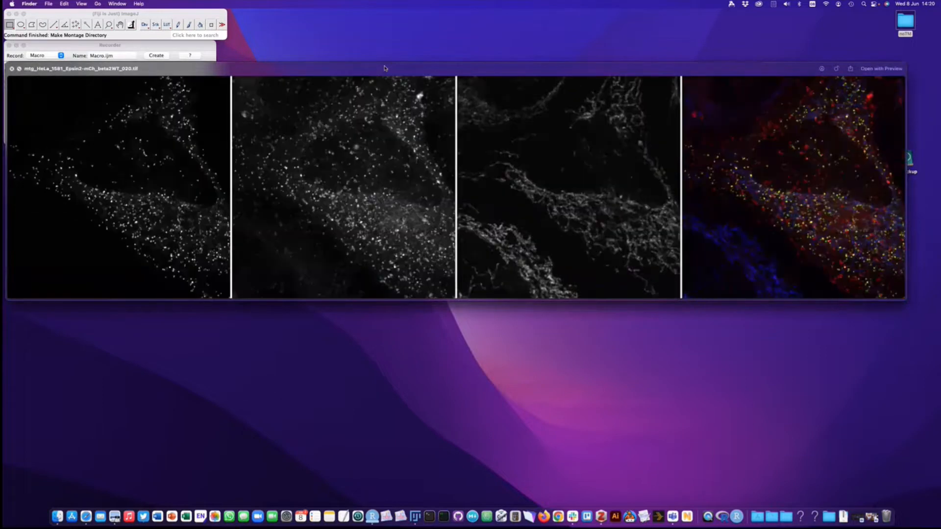
key(Up)
key(Down)
key(Down)
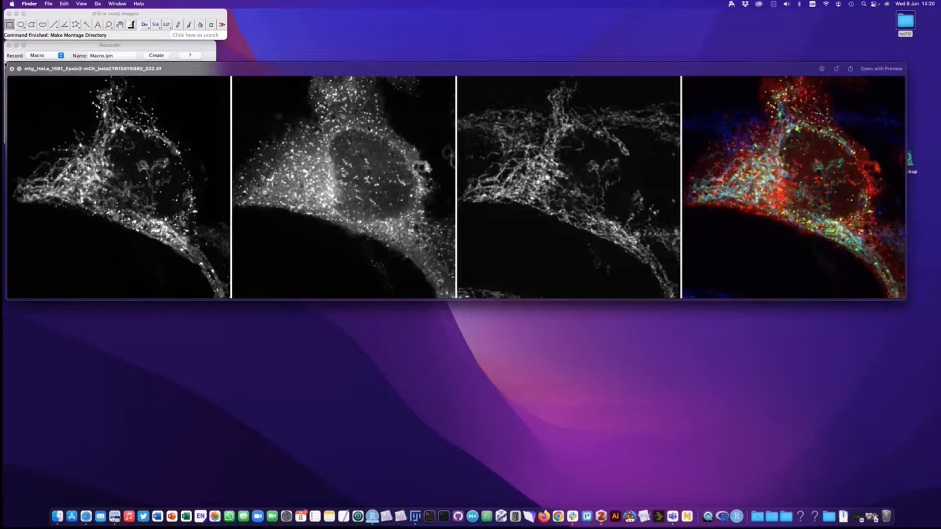
click(12, 69)
click(634, 235)
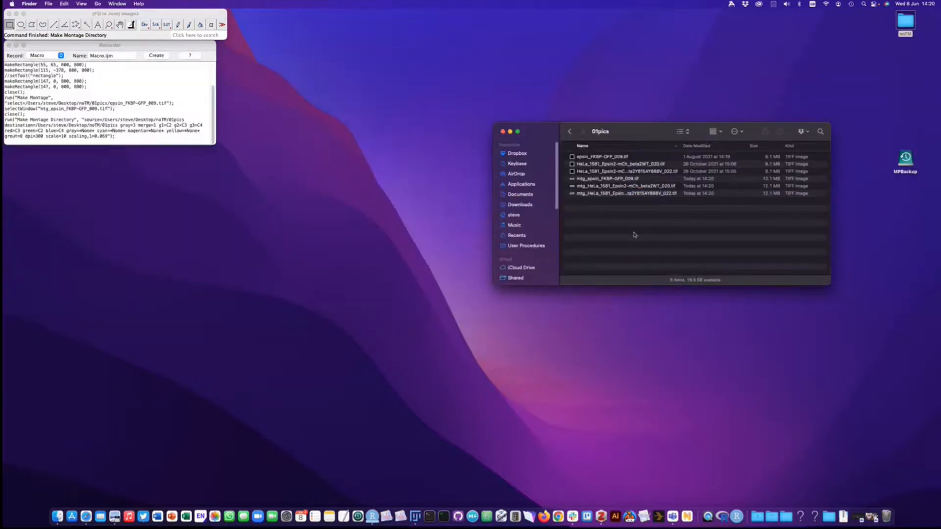
- Open all three mtg_ montage files from 01pics in Fiji, and move the folder window clear of the images
click(585, 195)
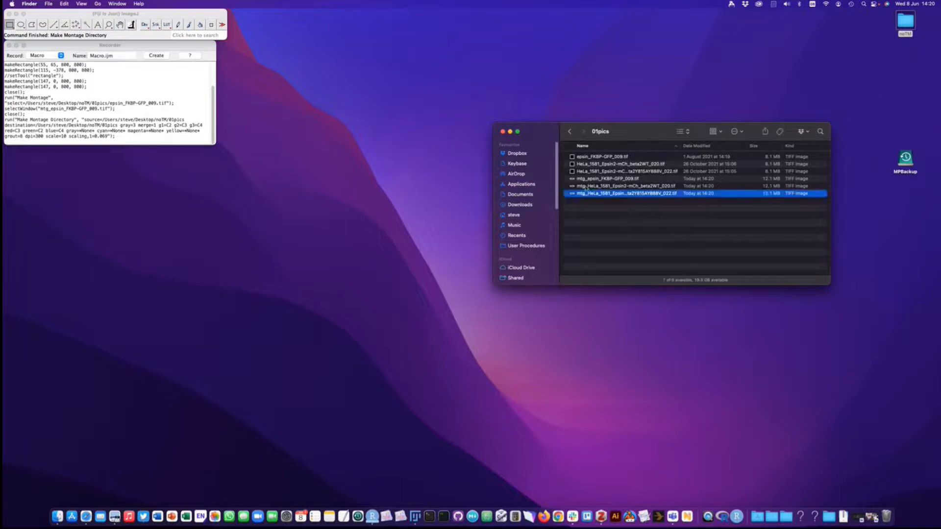
shift+click(587, 179)
drag(608, 186, 122, 34)
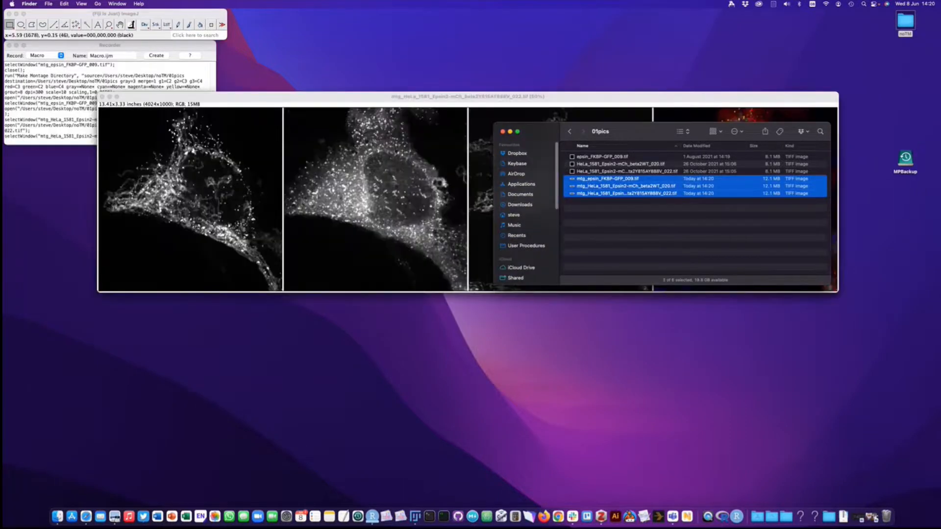
drag(553, 132, 554, 317)
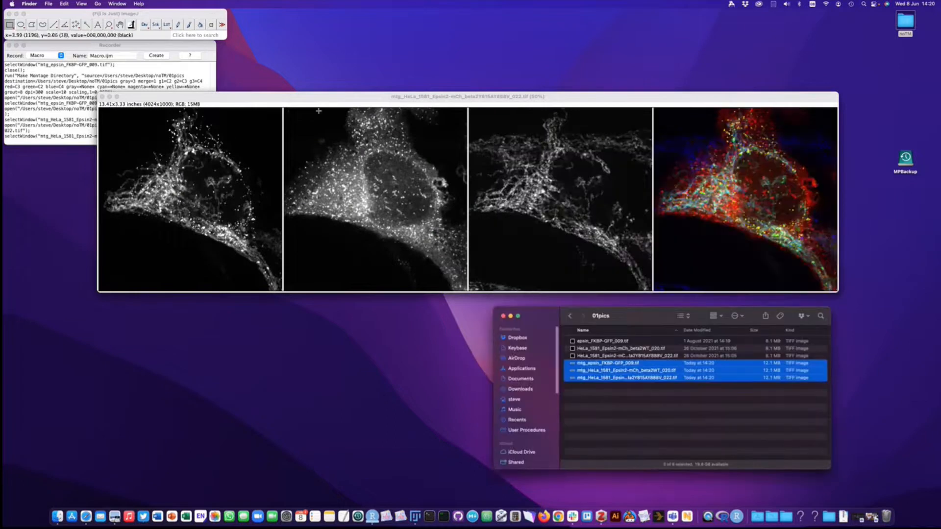
- Start Montage Compiler, keep the epsin montage in row 1, and assign the beta2WT_020 montage to row 2 and beta2Y815AY888V_022 to row 3
click(182, 14)
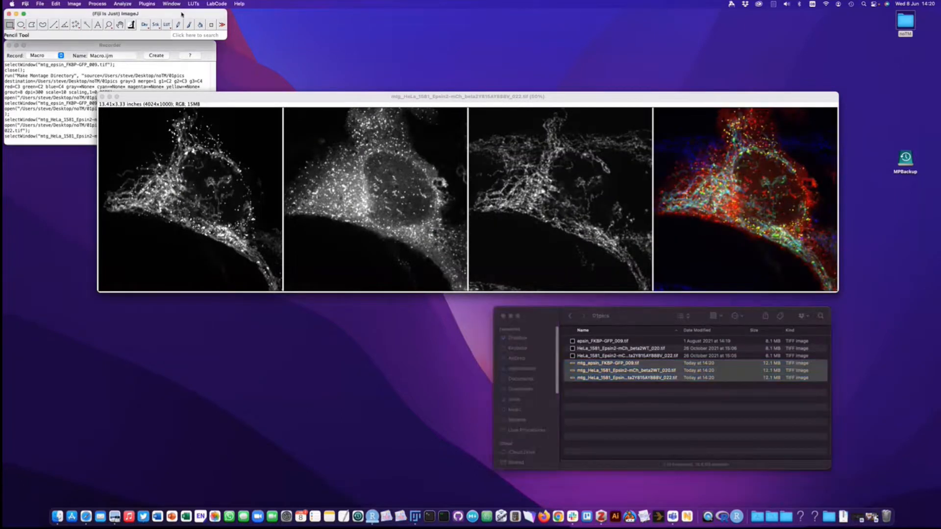
click(216, 3)
mouse_move(231, 39)
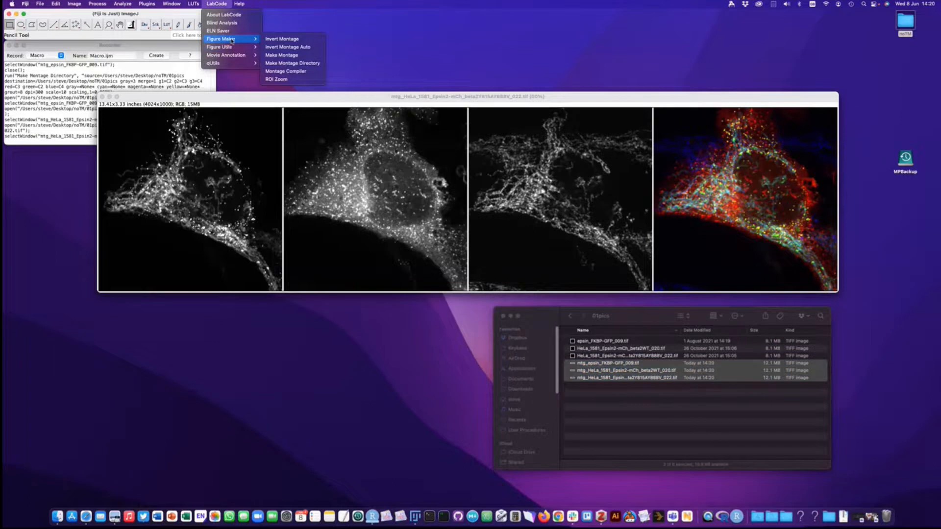
click(282, 73)
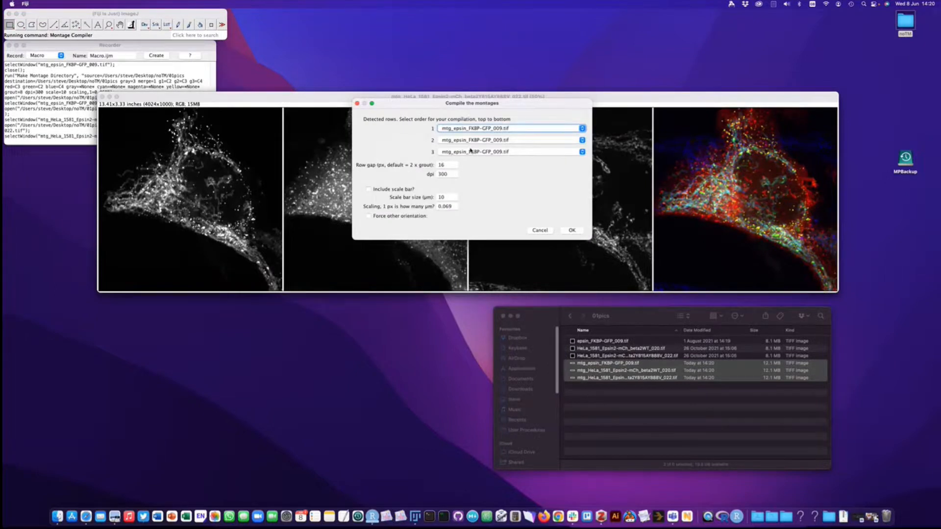
click(510, 141)
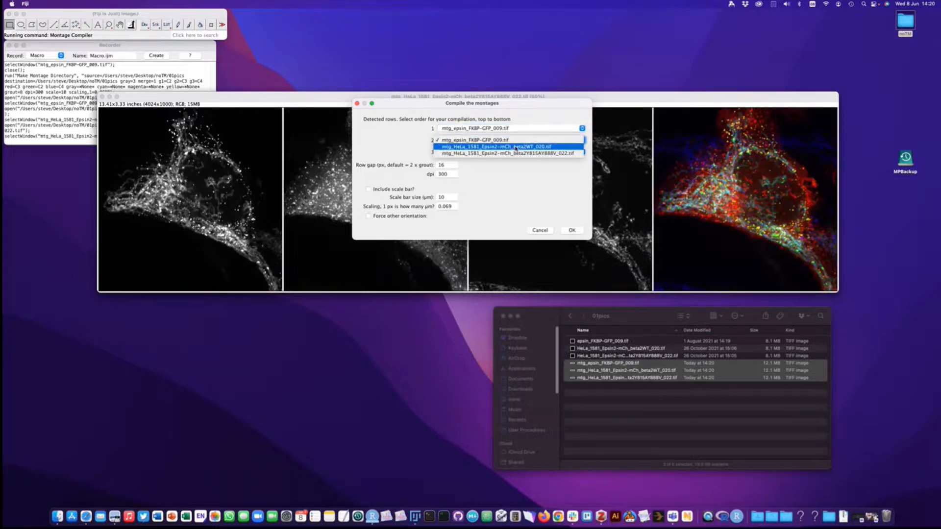
click(515, 147)
click(512, 152)
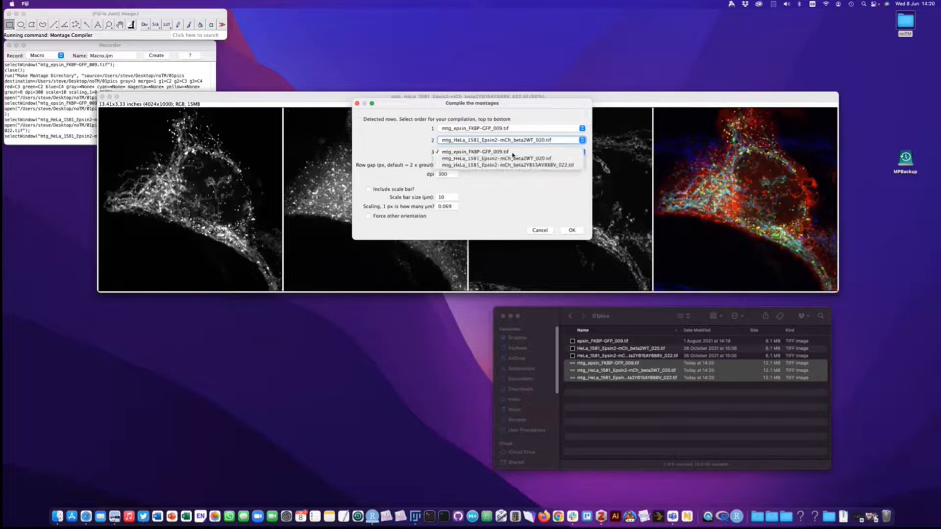
click(514, 166)
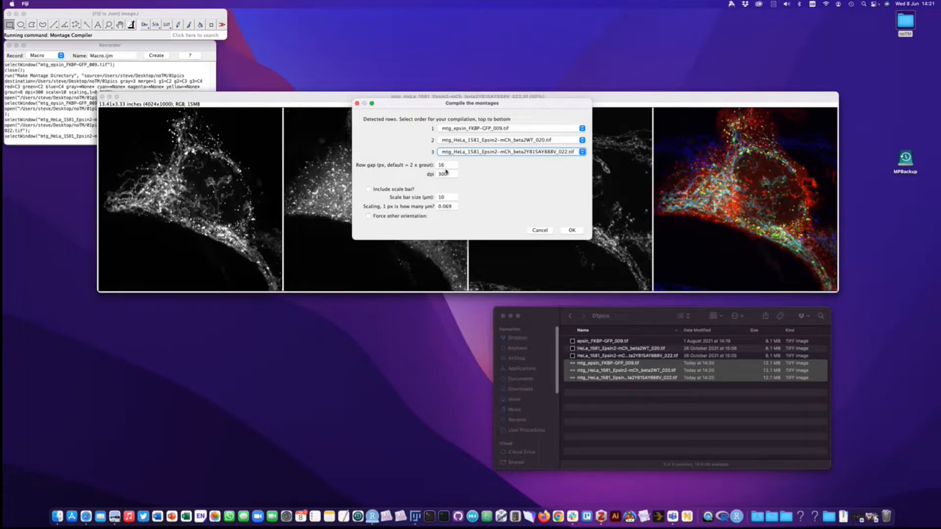
- Include the 10 µm scale bar, set the scaling to 0.045 µm per pixel, and compile the three montages
click(385, 190)
double_click(451, 207)
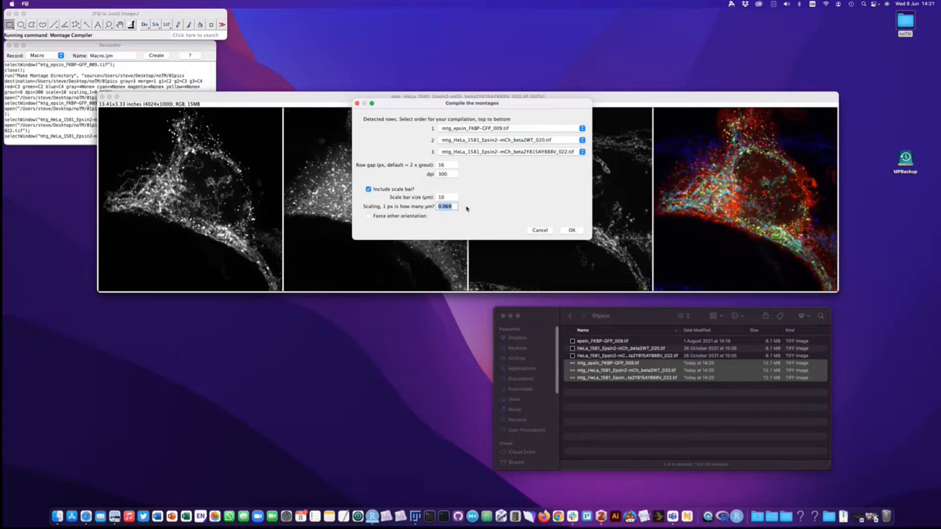
key(Right)
key(BackSpace)
text(45)
click(572, 230)
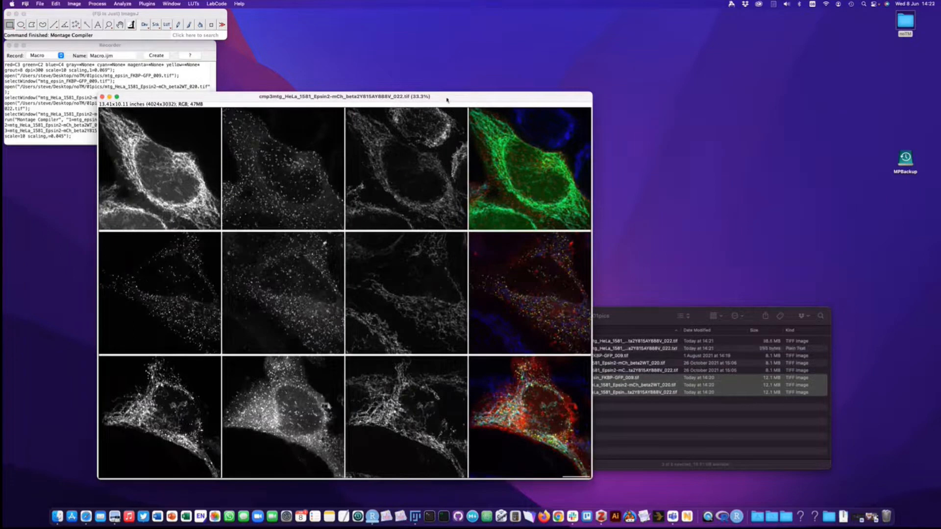
drag(447, 100, 505, 28)
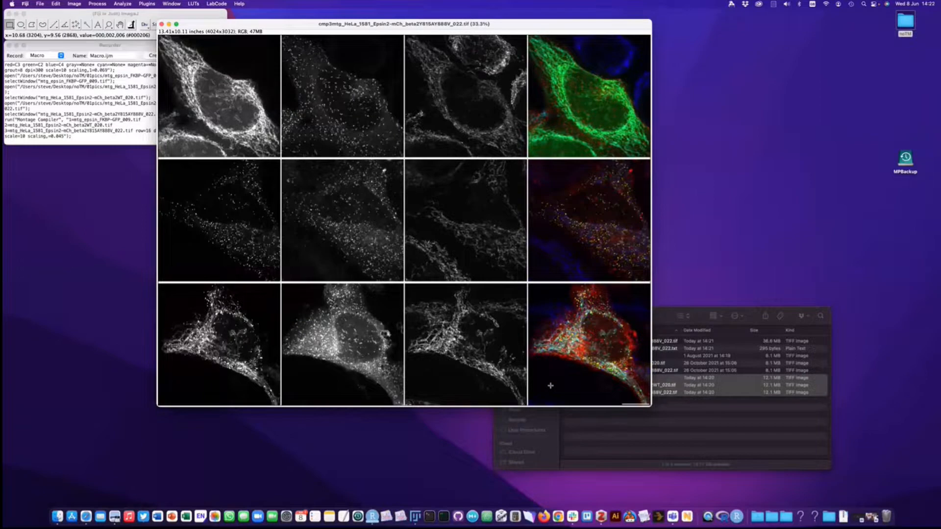
- Read the compiled montage's cmp3mtg_ text log from the 01pics folder, and close the log and the compiled image
click(674, 445)
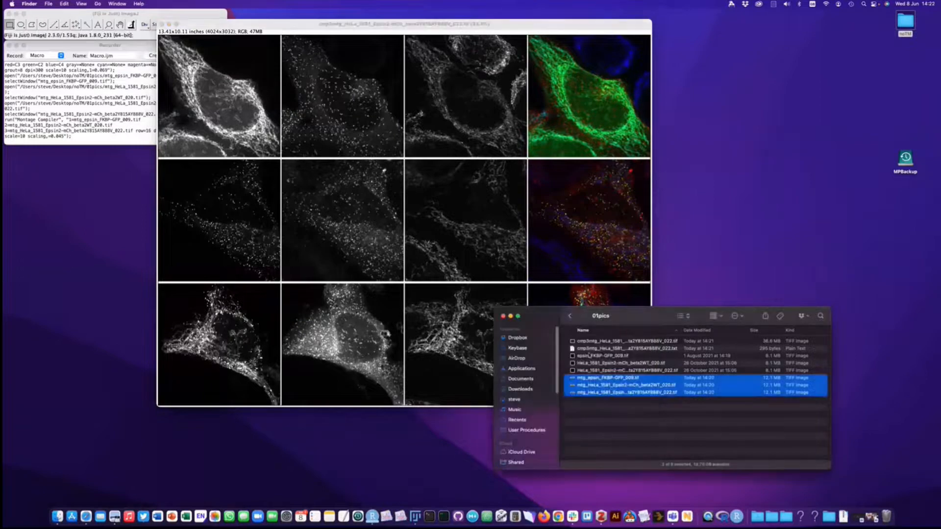
double_click(592, 349)
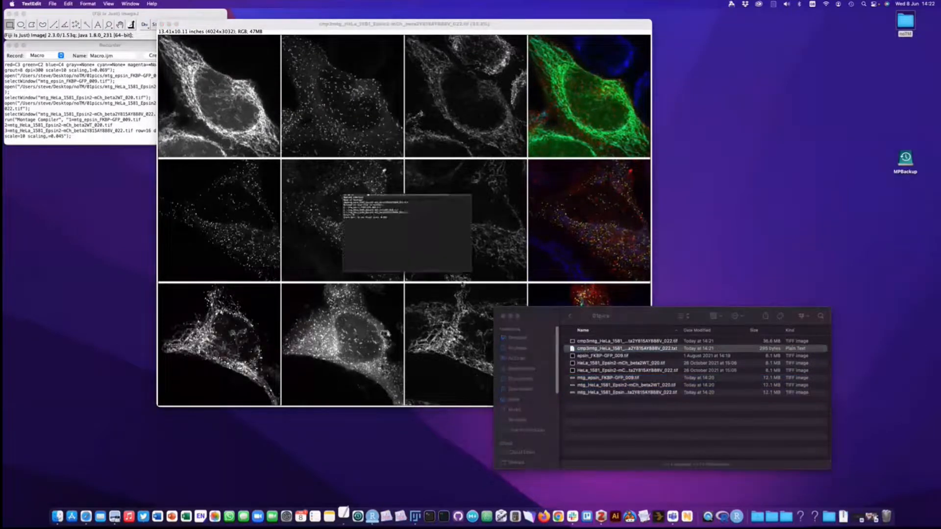
drag(255, 42, 510, 104)
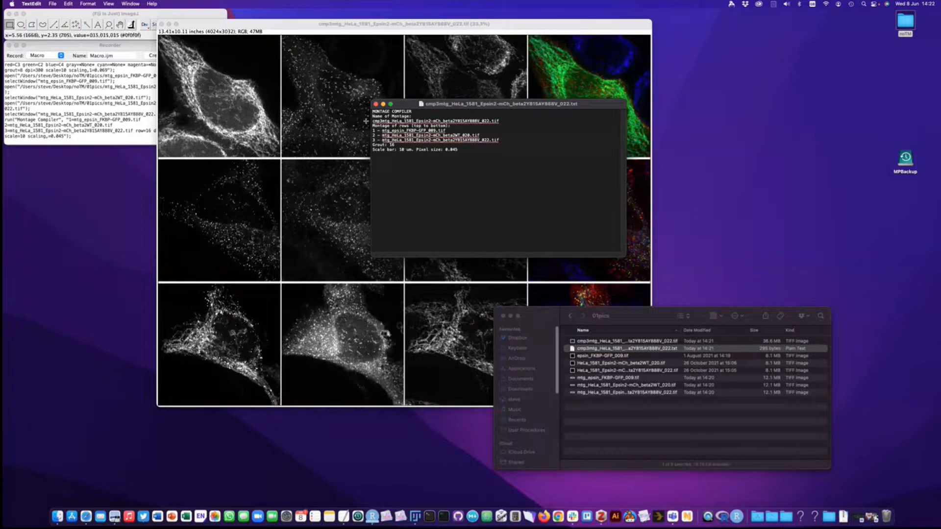
click(376, 103)
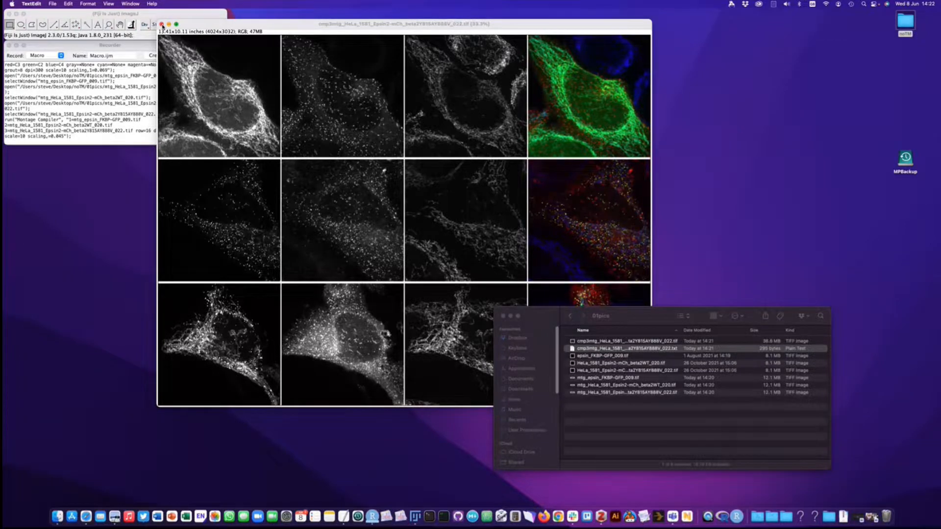
click(161, 25)
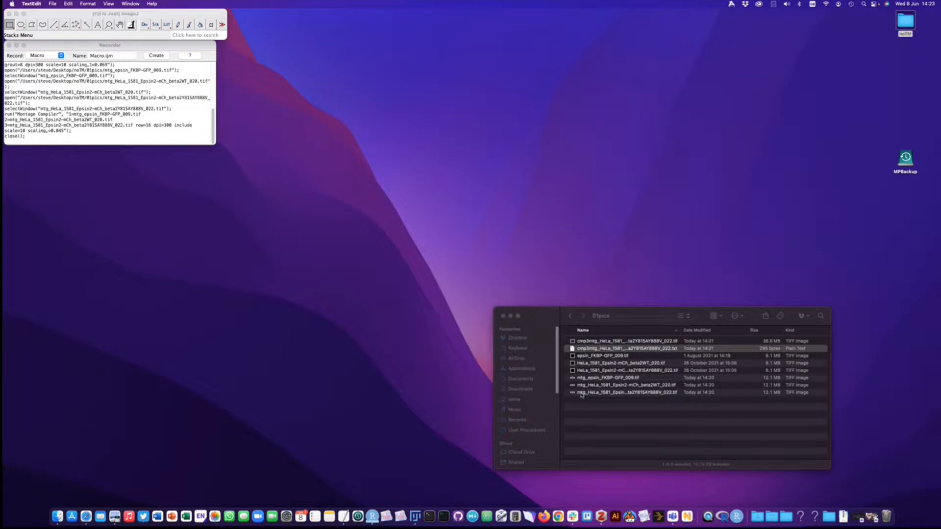
click(582, 395)
click(584, 380)
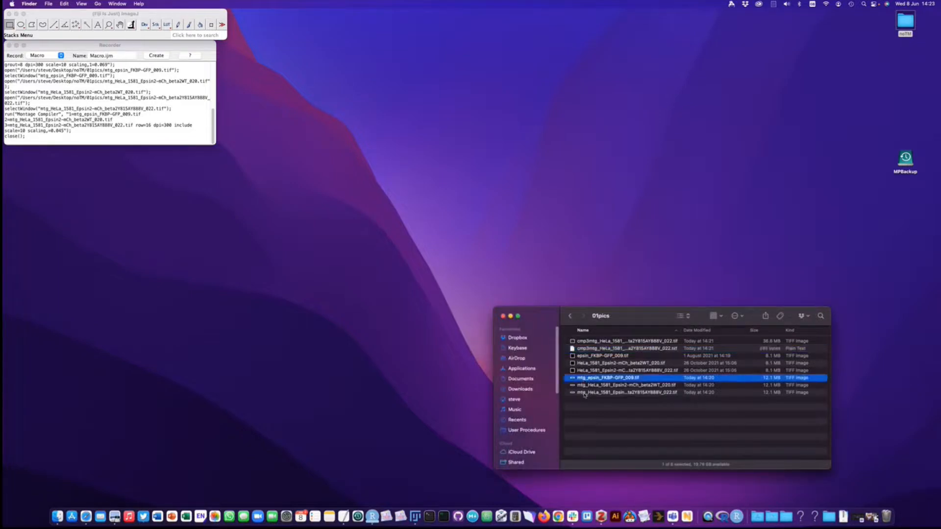
shift+click(584, 395)
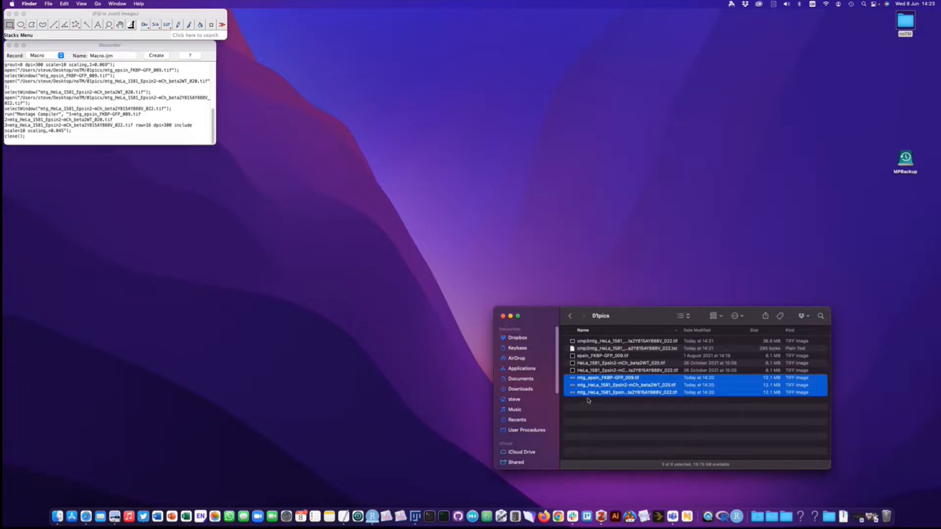
click(587, 417)
click(204, 14)
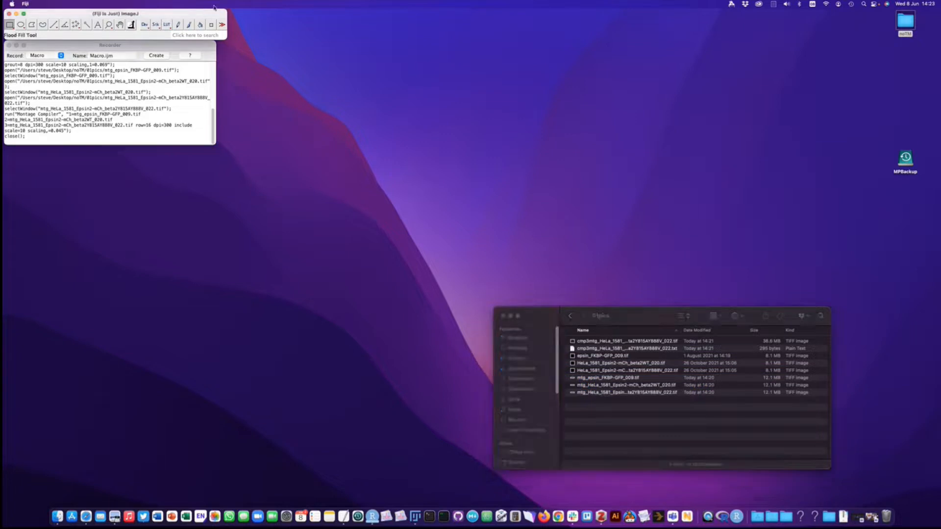
click(218, 4)
mouse_move(233, 45)
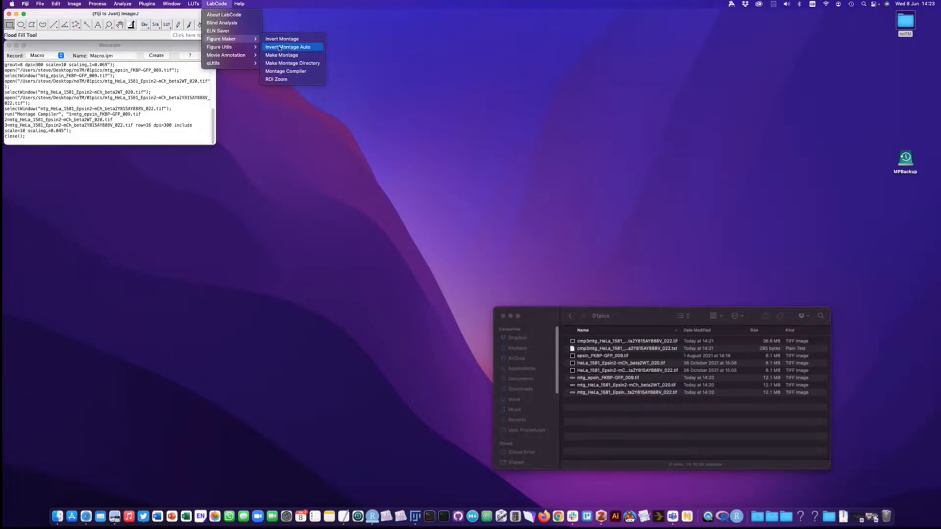
click(545, 360)
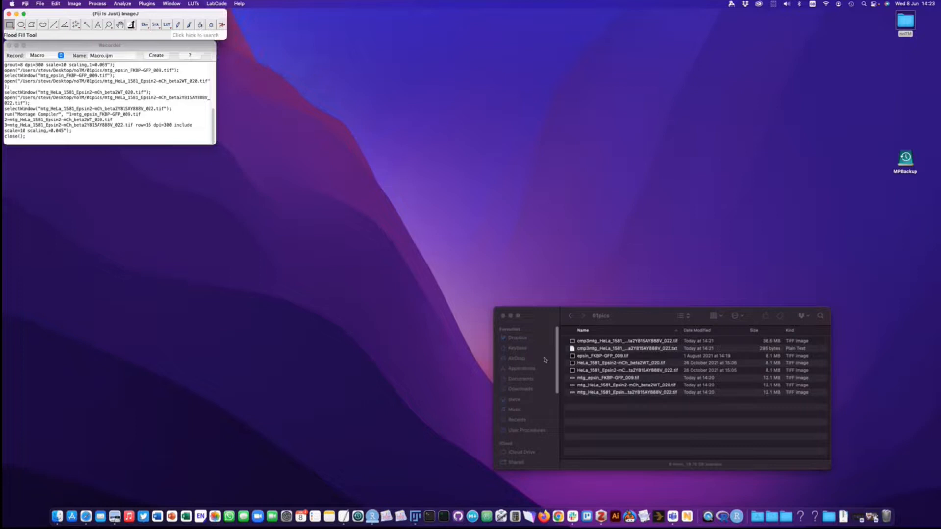
- Open the three mtg_ montages from 01pics in Fiji, and run Invert Montage Auto on them
click(599, 408)
click(594, 379)
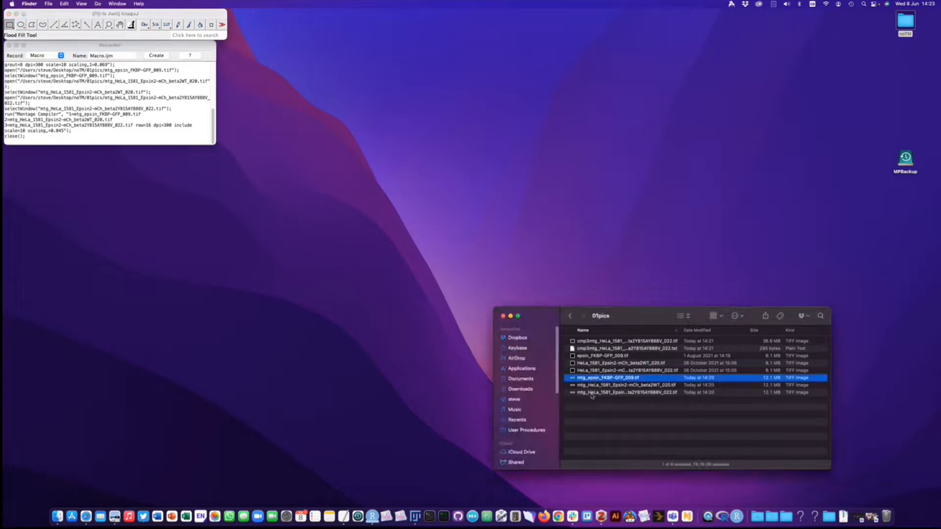
shift+click(593, 394)
drag(594, 384, 186, 14)
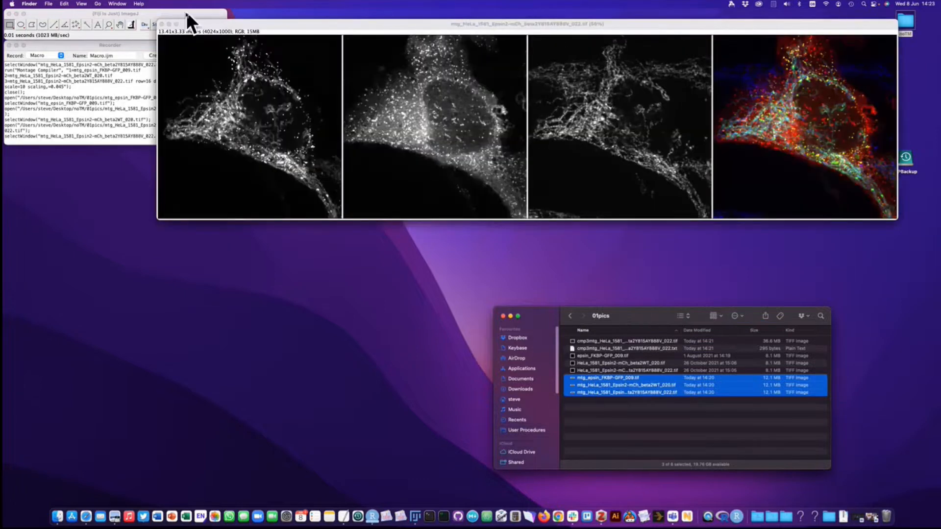
click(189, 13)
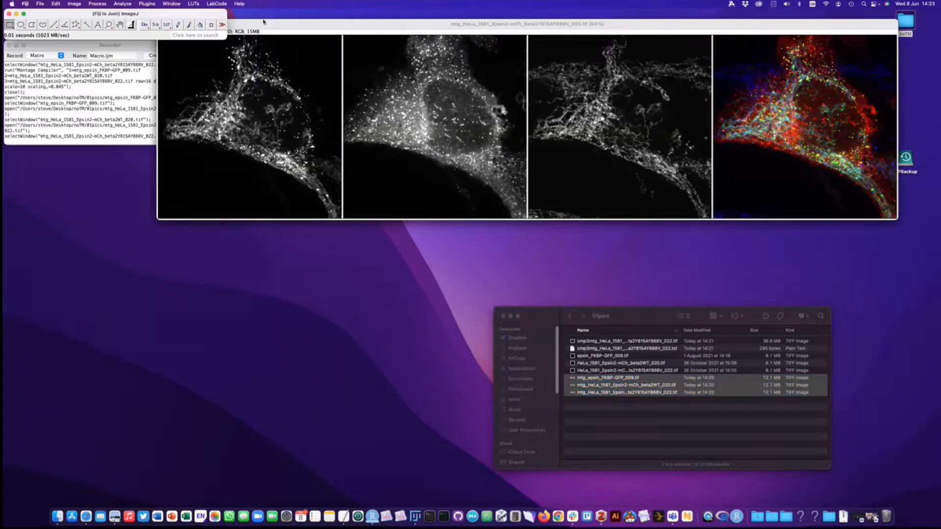
click(222, 5)
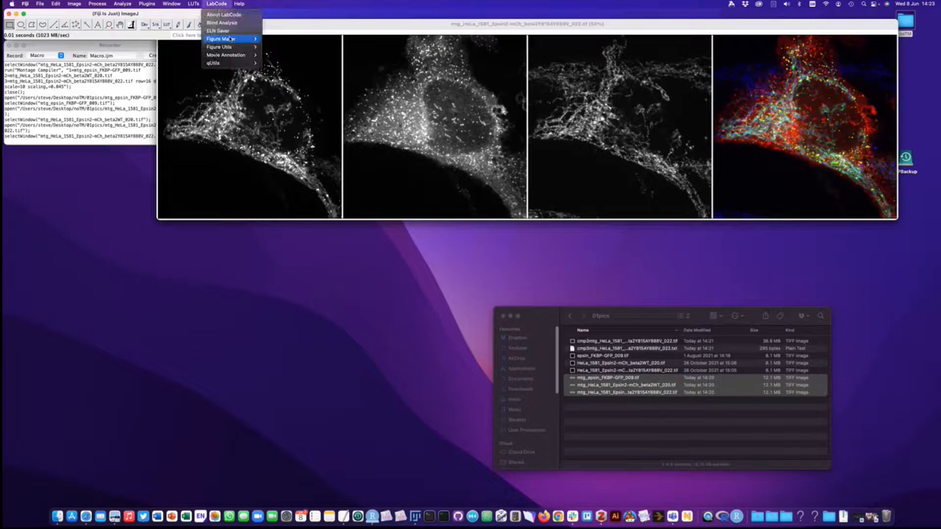
click(285, 47)
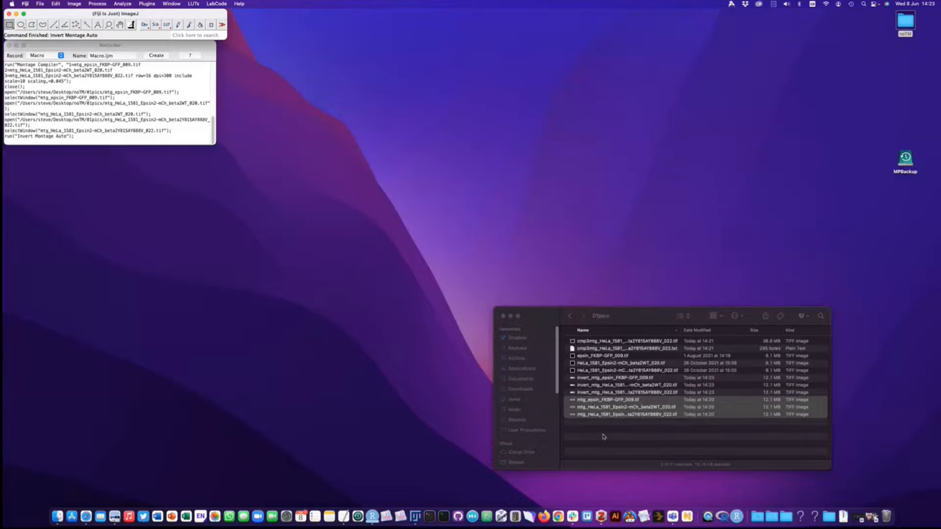
- Open the three invert_mtg_ files from 01pics in Fiji, and spread out their windows for comparison
click(592, 380)
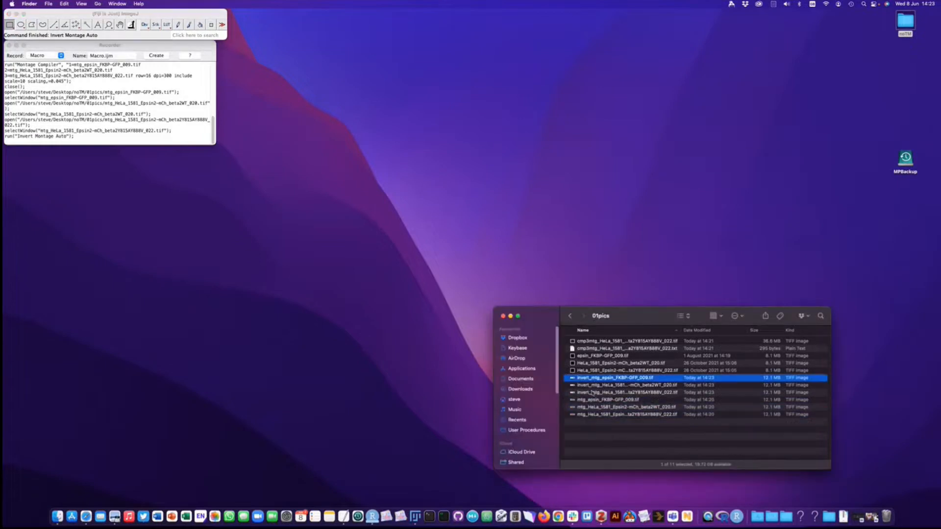
shift+click(593, 392)
drag(588, 381, 135, 30)
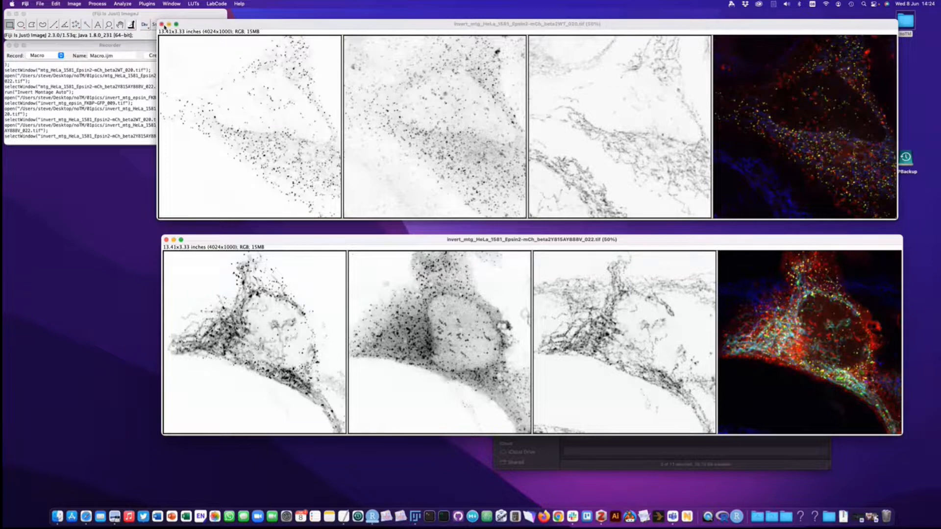
drag(192, 28, 196, 164)
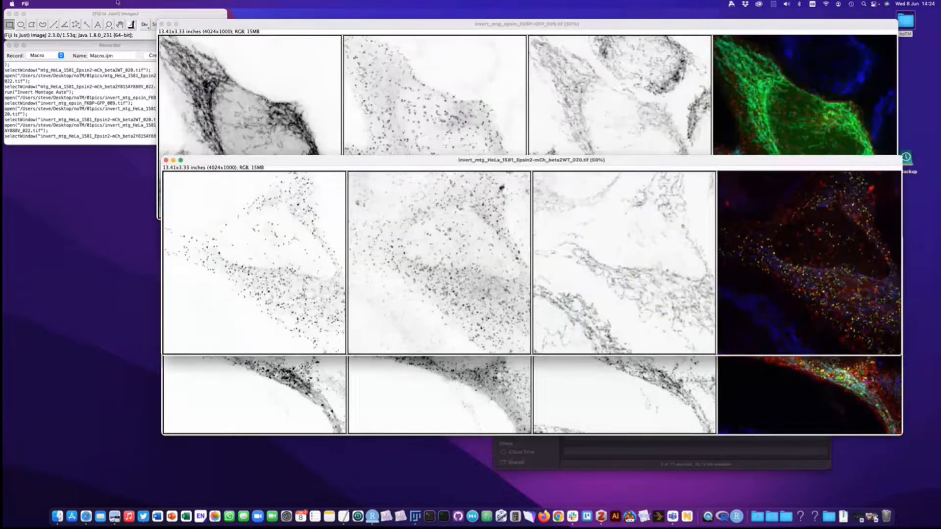
- Compile the inverted montages without a scale bar: epsin in row 1, beta2WT_020 in row 2, beta2Y815AY888V_022 in row 3
click(216, 4)
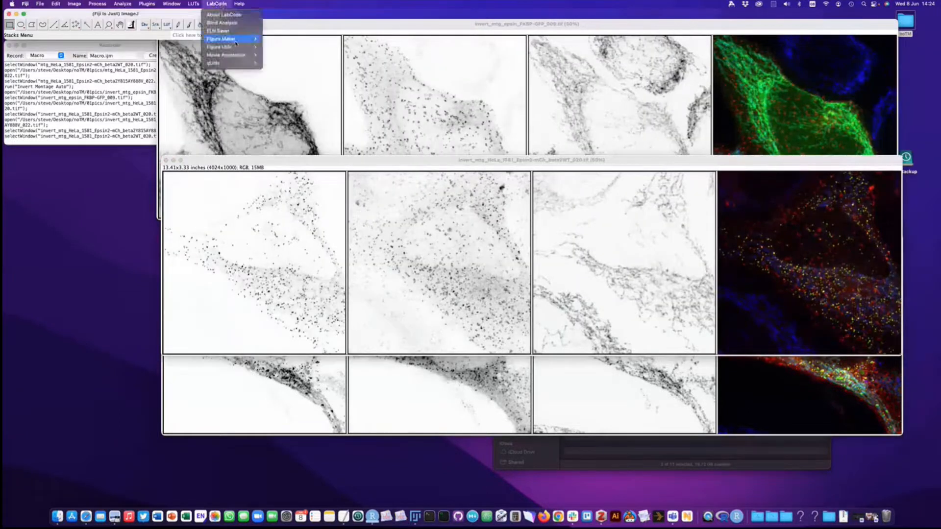
mouse_move(230, 39)
click(288, 64)
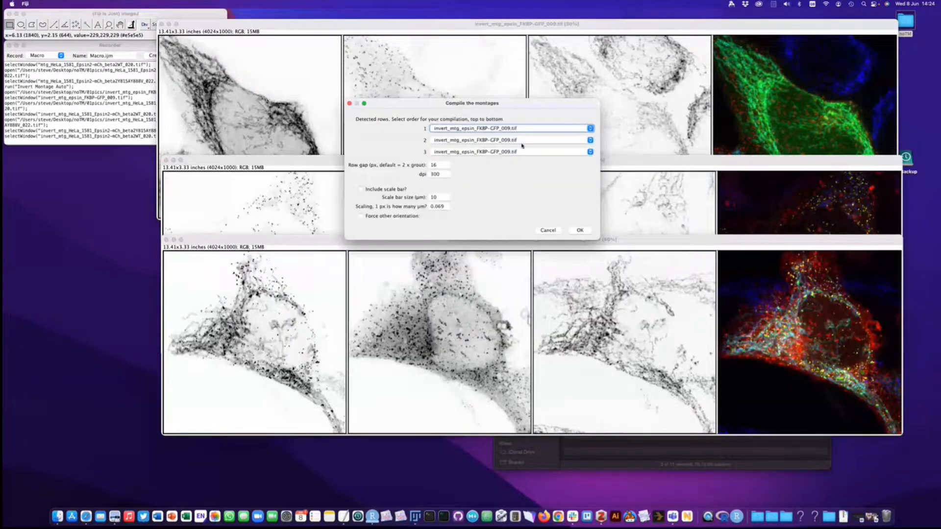
click(523, 142)
click(526, 147)
click(528, 152)
click(532, 165)
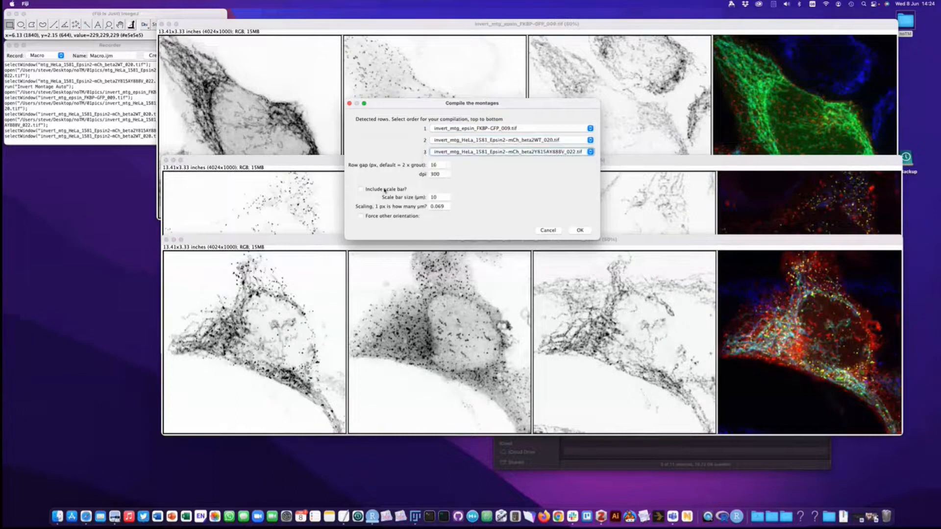
click(579, 230)
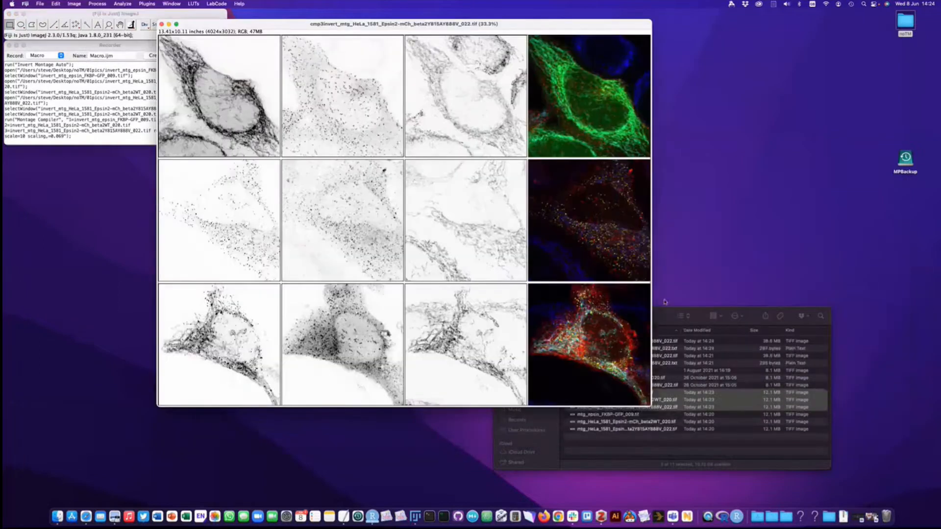
- Preview the cmp3invert_mtg_ text log in the 01pics folder, and close the preview and the compiled inverted image
click(666, 312)
drag(553, 314, 636, 202)
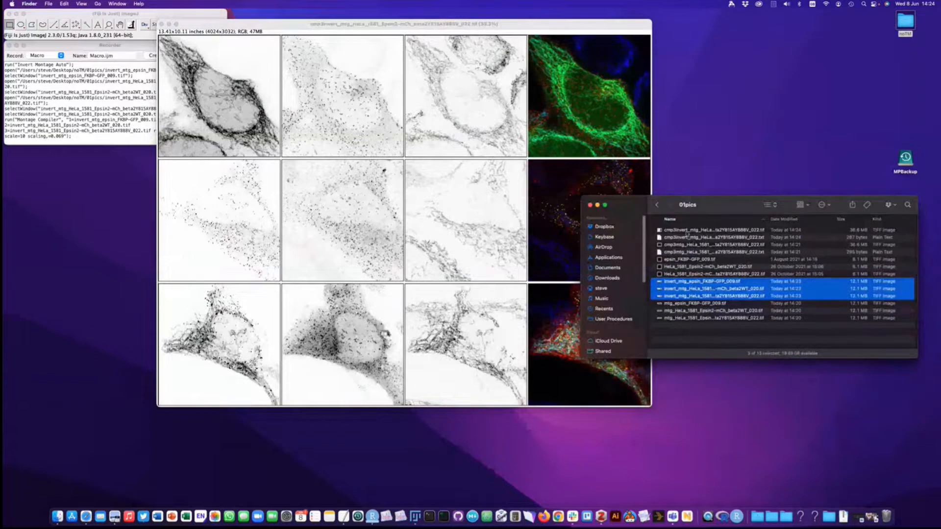
click(691, 238)
key(space)
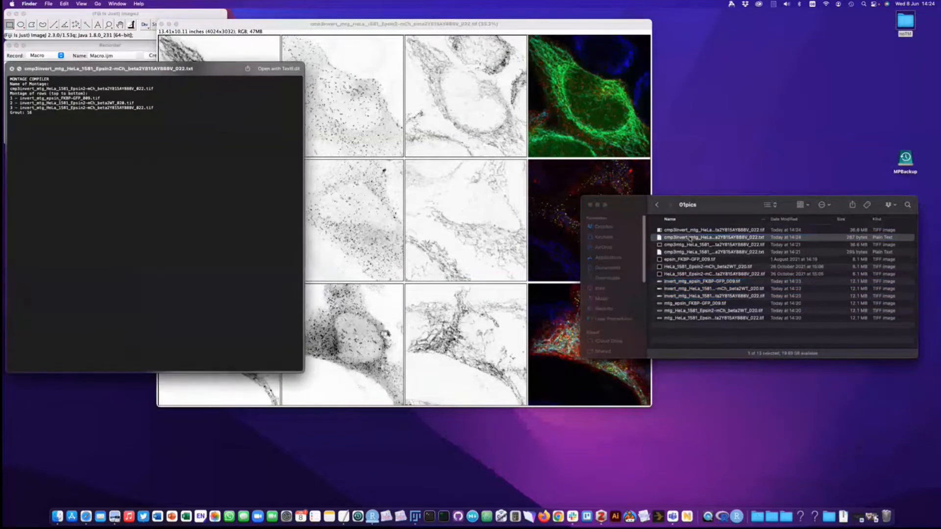
key(space)
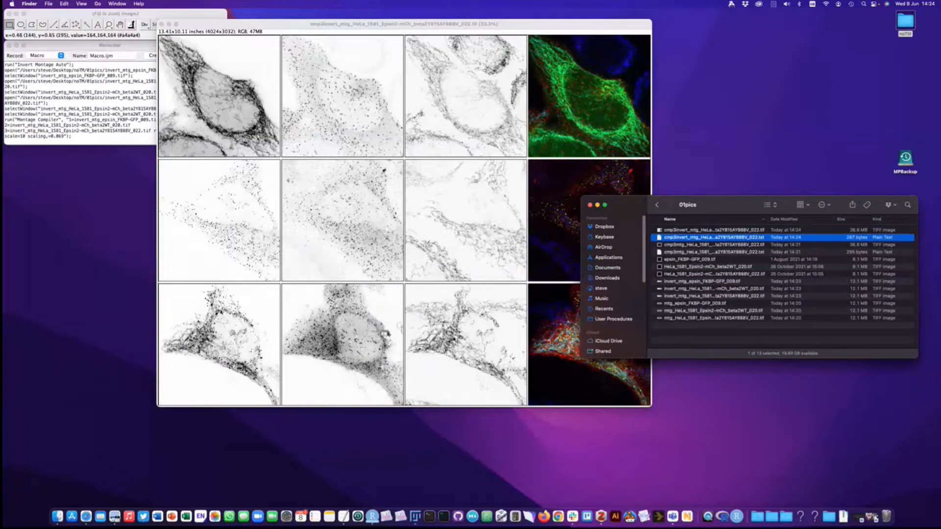
click(162, 24)
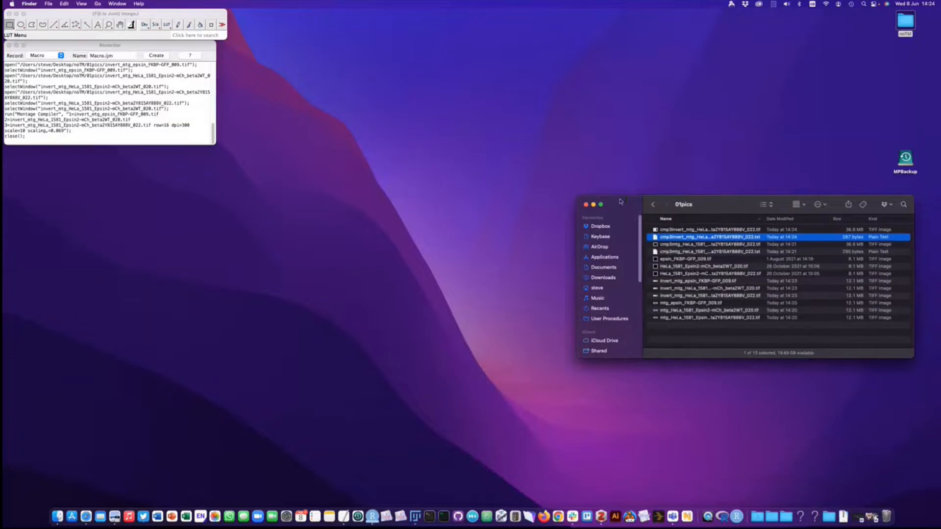
- Open mtg_epsin_FKBP-GFP_009.tif in Fiji, start Invert Montage on it, and move the folder window clear of the image
drag(725, 204, 594, 188)
drag(553, 287, 165, 35)
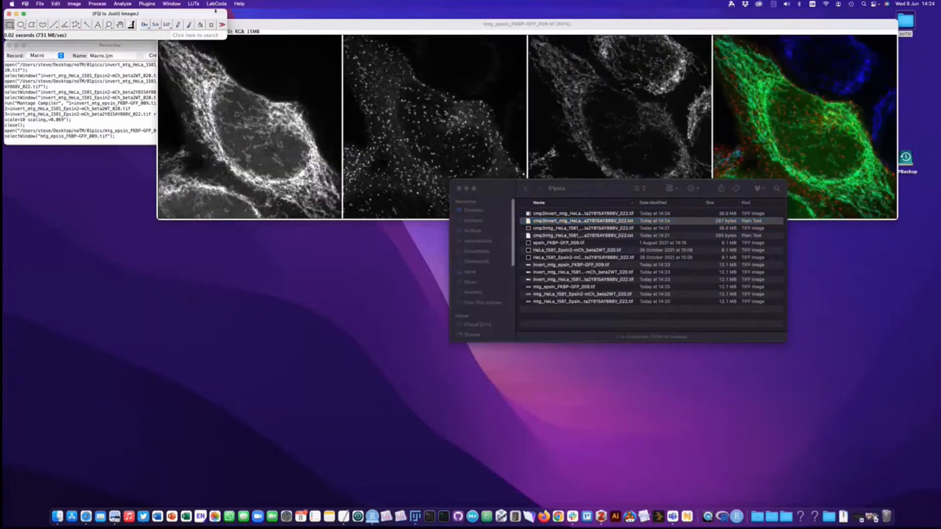
click(219, 4)
mouse_move(226, 39)
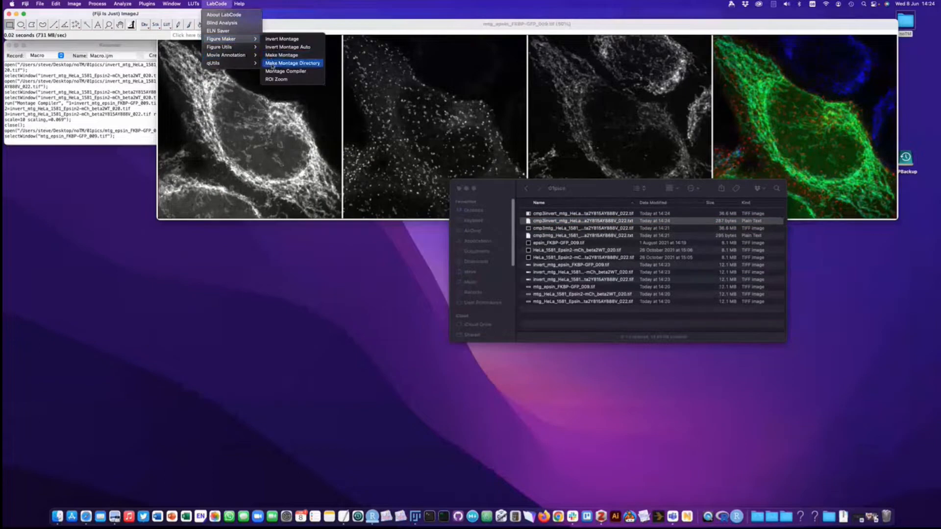
click(277, 39)
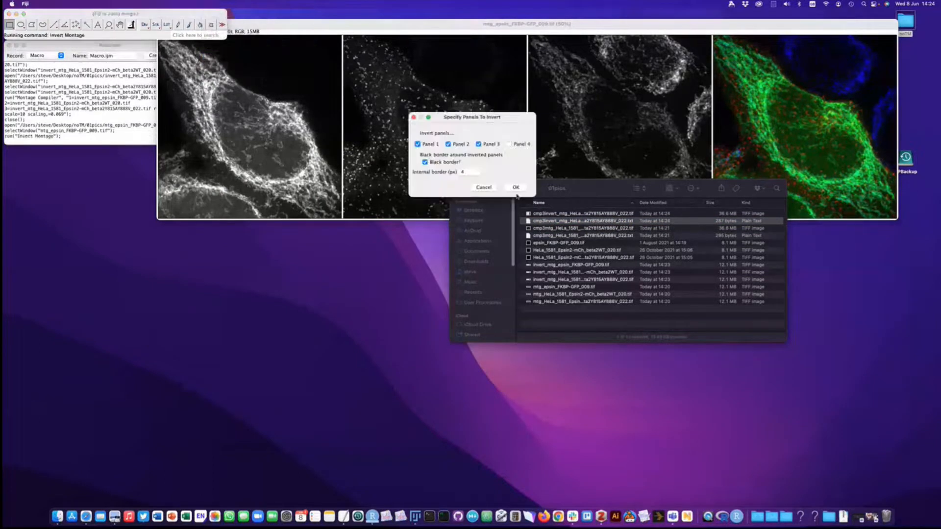
click(591, 188)
drag(593, 187, 597, 305)
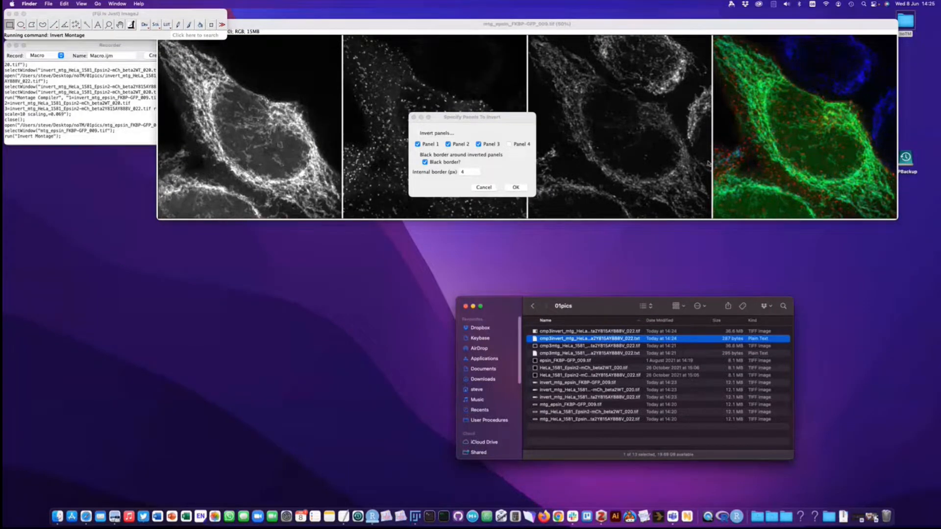
- Try excluding panel 2 from the inversion and toggling the black border, cancel Invert Montage, and move the image window
click(456, 145)
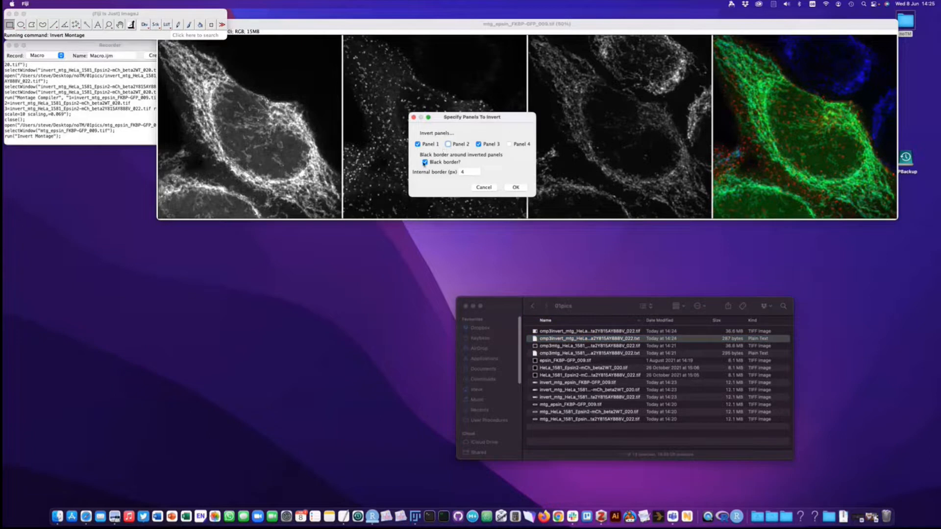
click(439, 164)
click(439, 163)
click(487, 190)
drag(241, 23, 240, 70)
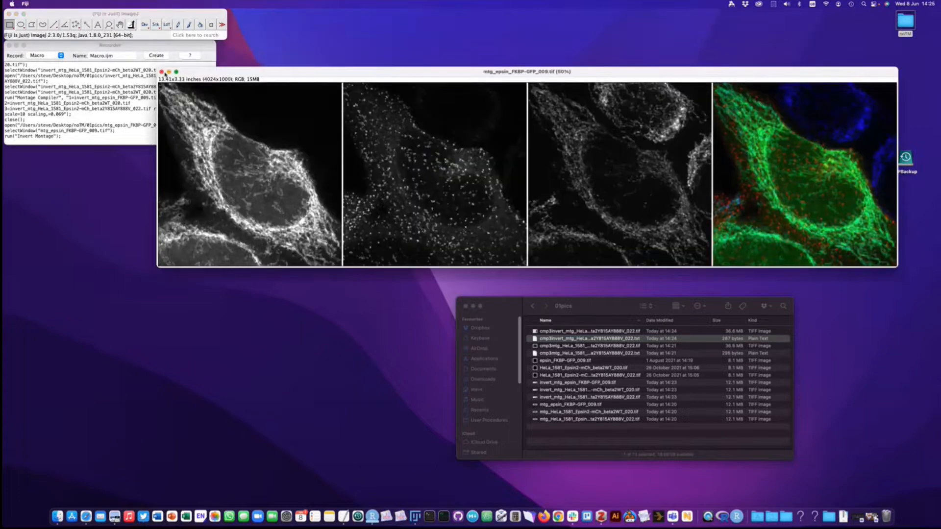
- Open 00EpsinFcho Archived-01.png from the noTM folder, move it clear to examine the example figure with zoomed insets, and close it
click(510, 308)
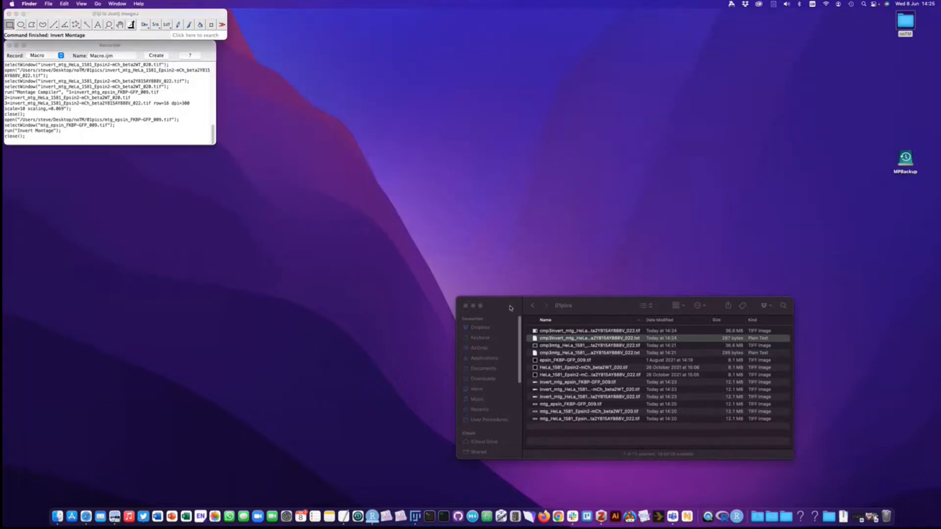
key(super+Up)
key(Up)
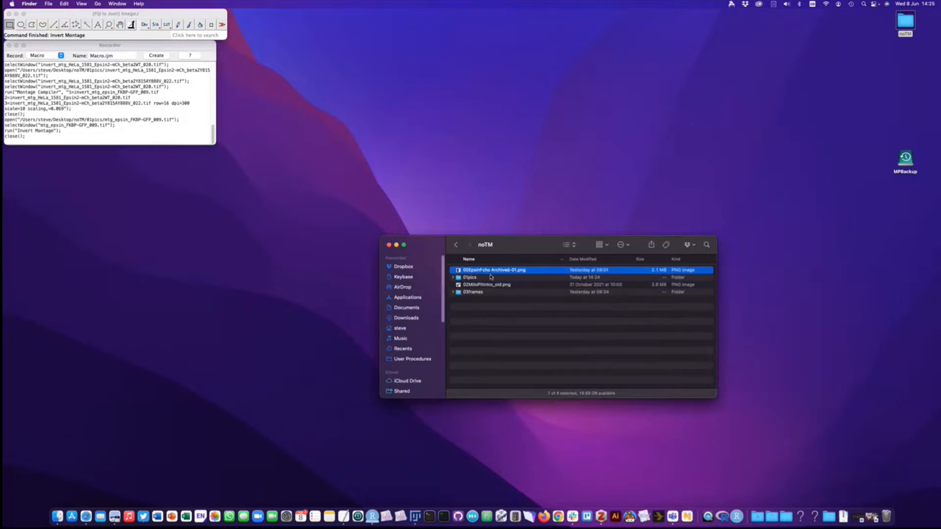
key(super+Down)
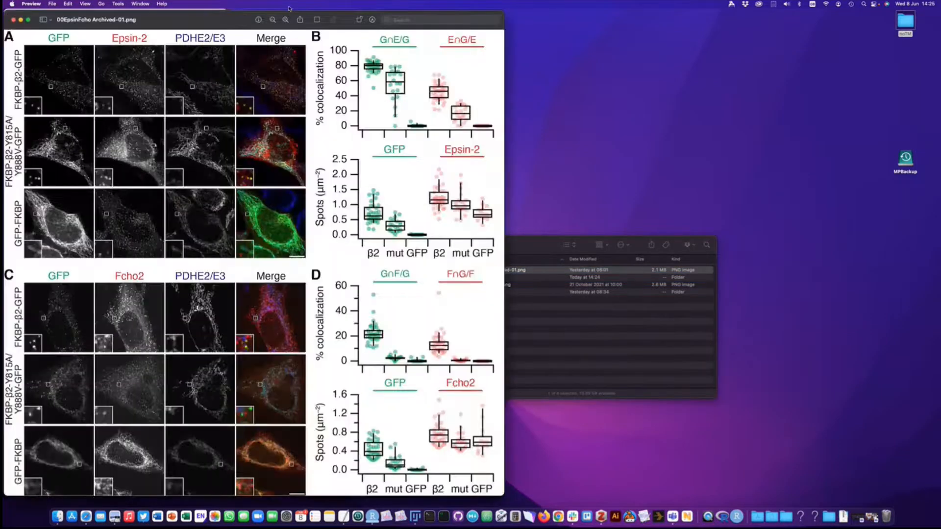
drag(238, 20, 498, 19)
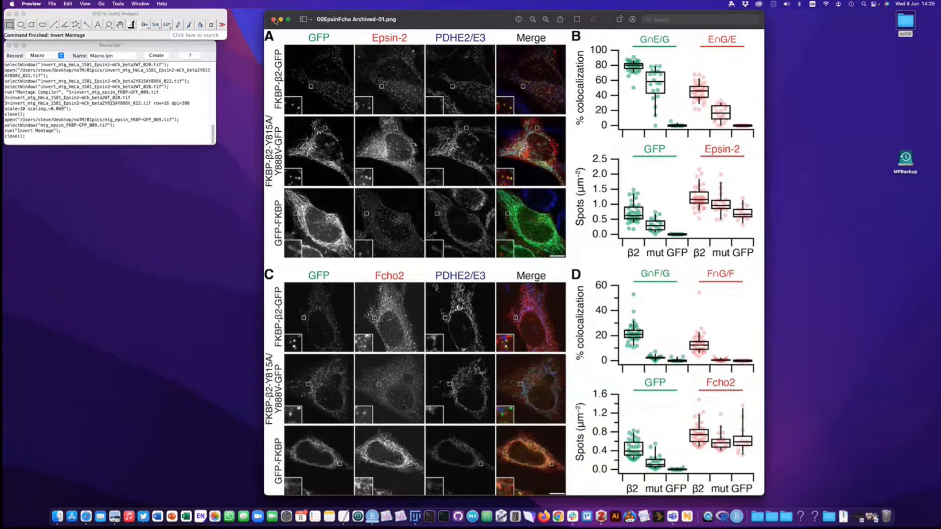
click(274, 20)
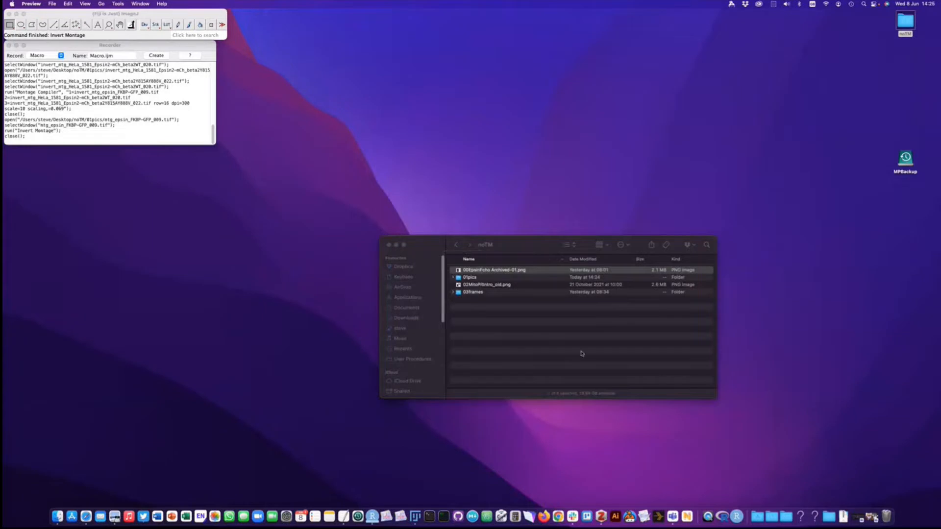
- Open mtg_HeLa_1581_Epsin2-mCh_beta2WT_020.tif from the 01pics folder in Fiji and bring its window to the front
double_click(470, 278)
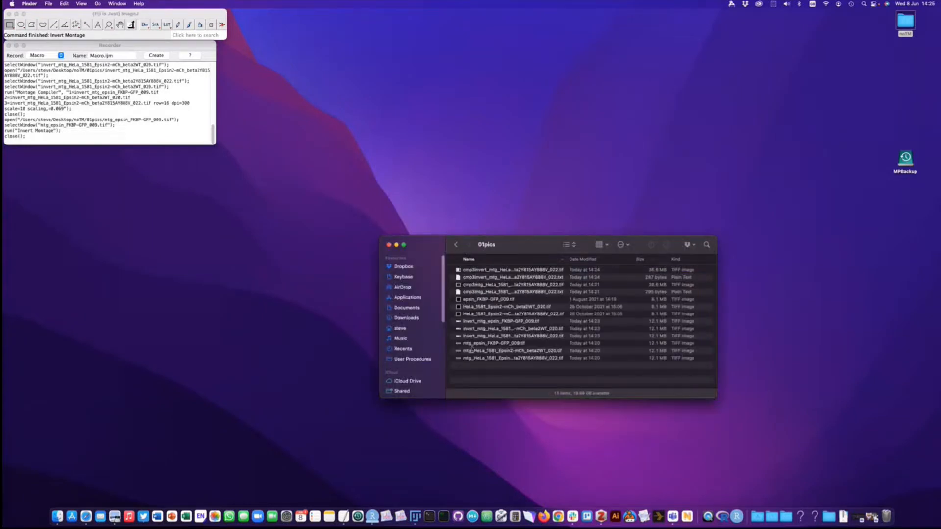
drag(477, 347, 141, 37)
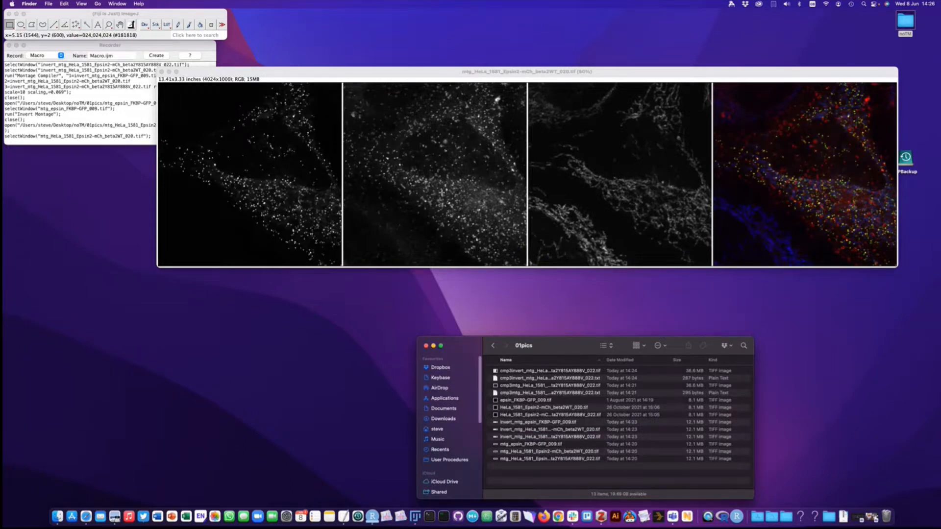
click(373, 73)
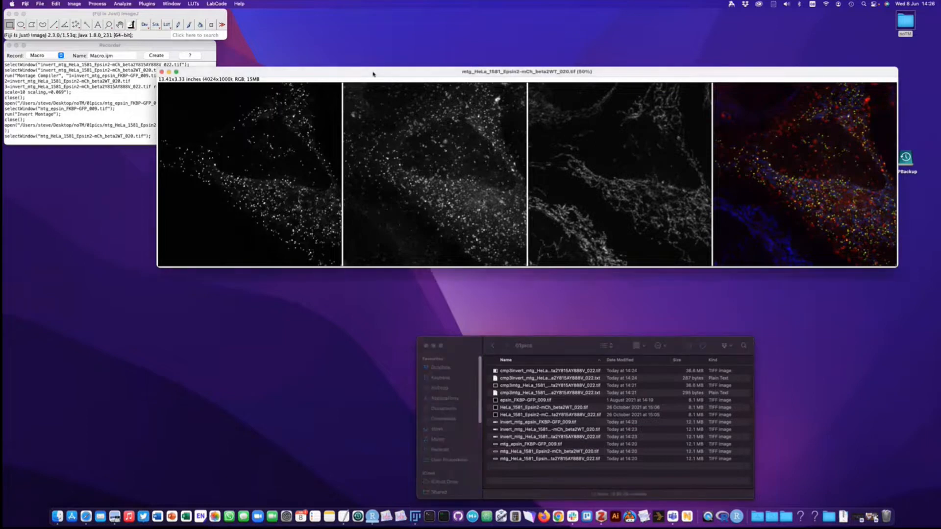
- Start ROI Zoom on the beta2WT_020 montage and choose LB as the corner for the zoom
click(217, 4)
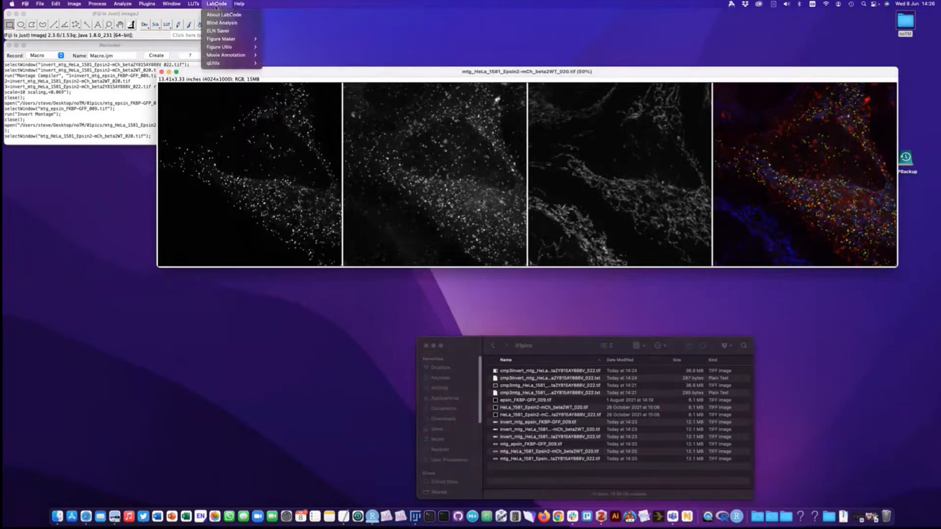
mouse_move(231, 39)
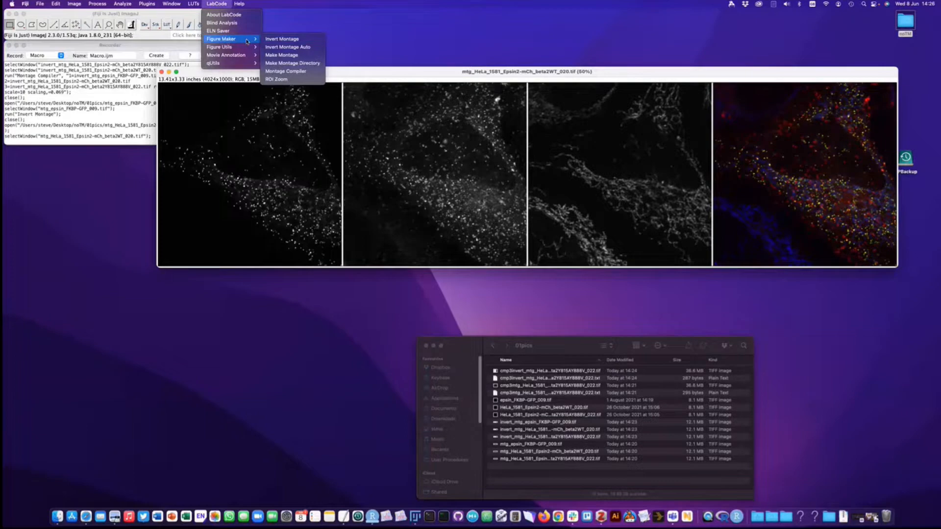
click(278, 78)
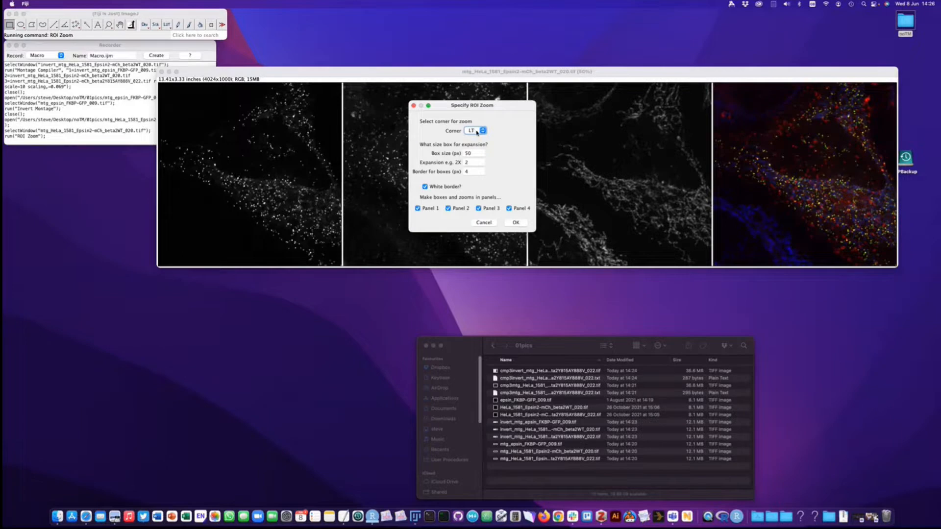
click(480, 131)
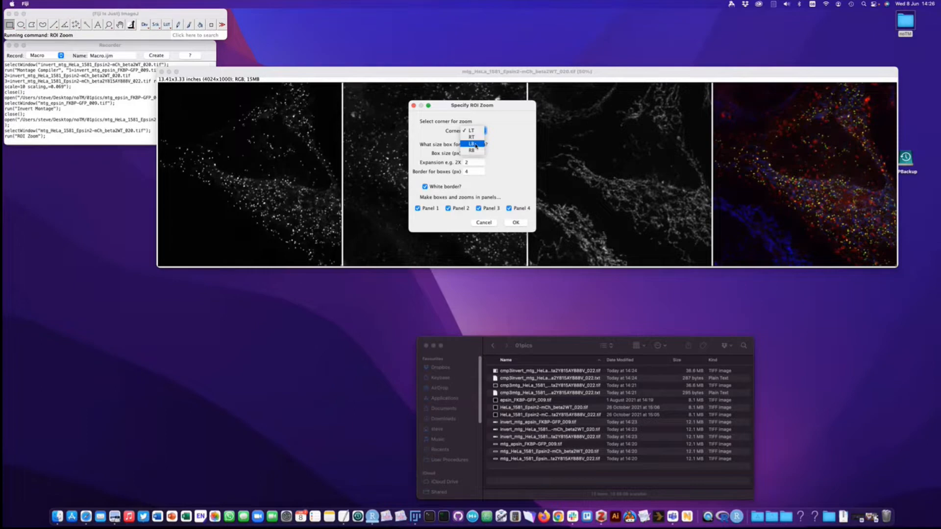
click(476, 145)
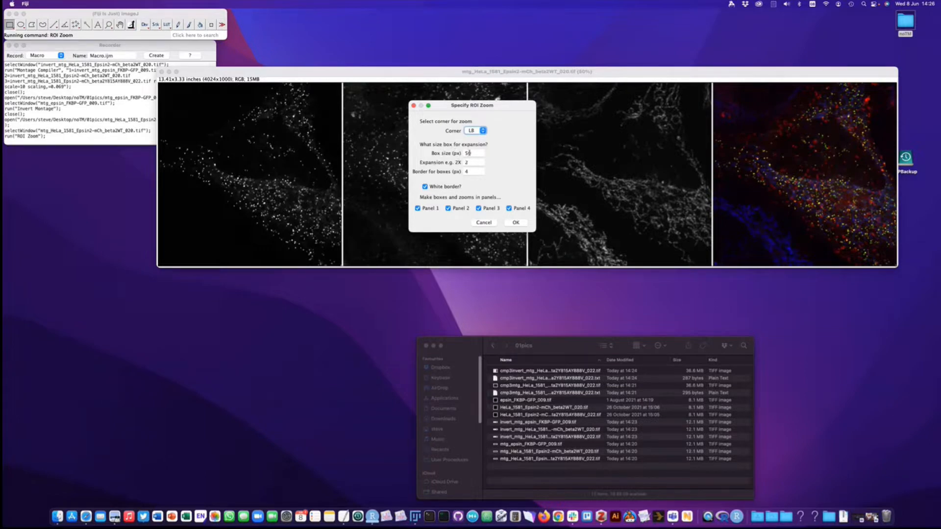
- Set the box size to 75 px and the expansion to 4, and create the zooms with the box centred at about 576, 650 in panel 1
click(468, 153)
click(472, 153)
click(476, 153)
key(BackSpace)
key(BackSpace)
text(75)
click(472, 161)
text(4)
click(516, 223)
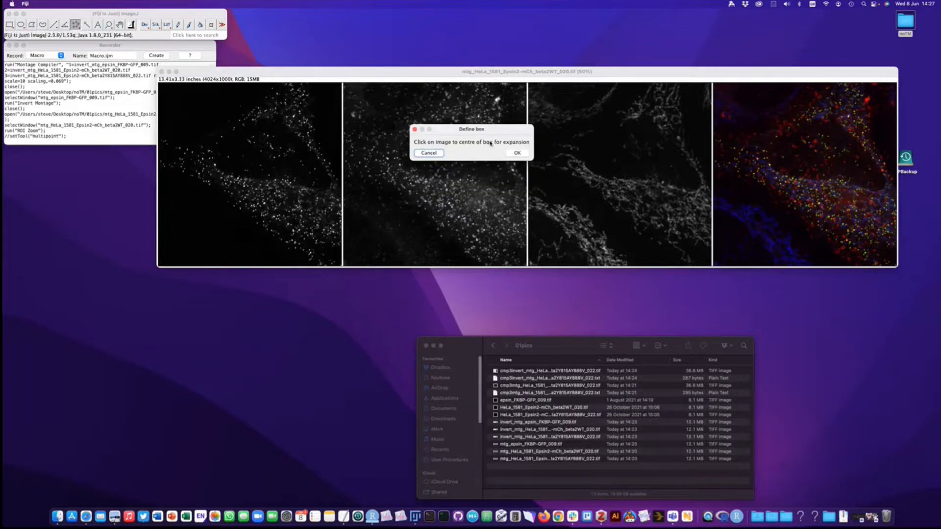
click(256, 190)
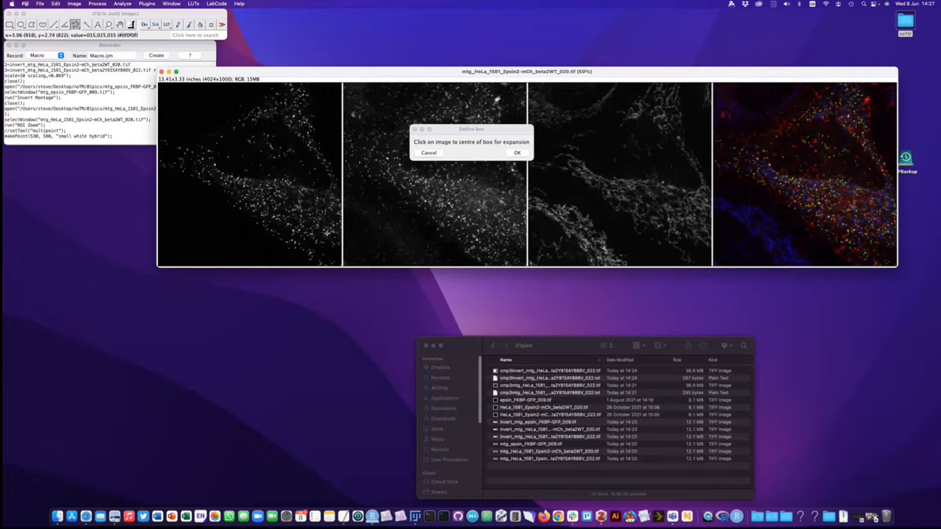
click(518, 153)
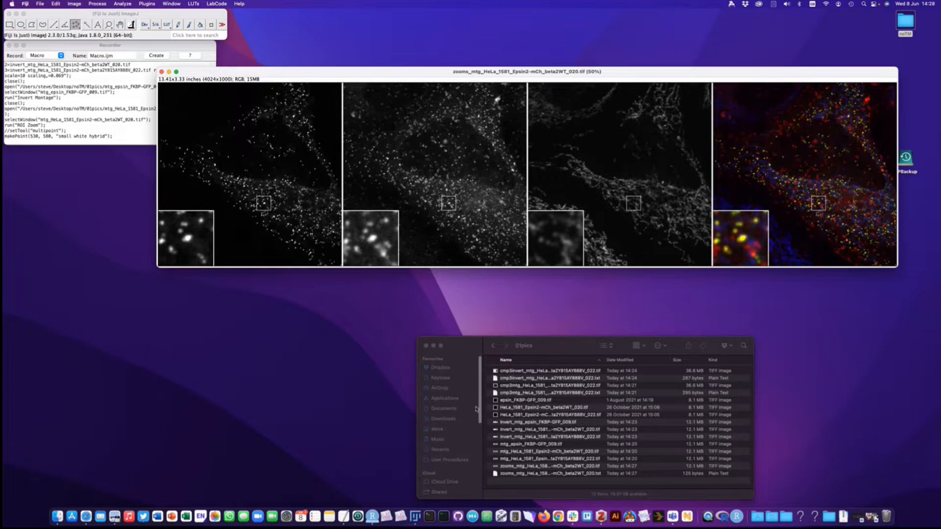
- Preview the zooms_mtg_ text log in the 01pics folder, close the preview, and move the folder window nearer the image
click(521, 483)
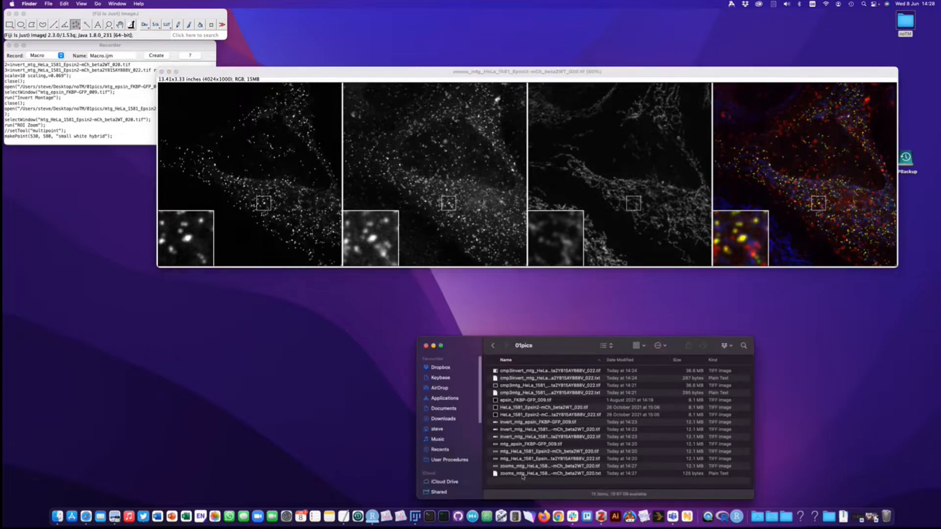
click(523, 474)
key(space)
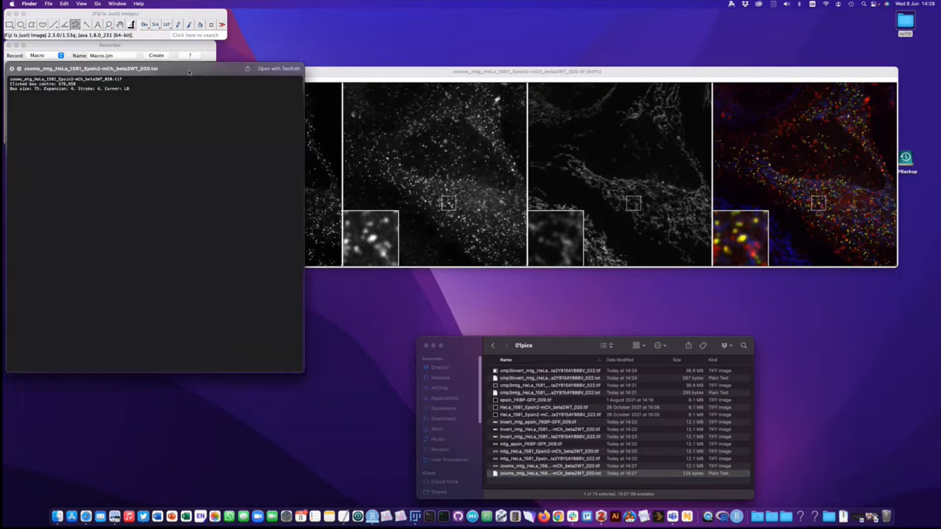
drag(189, 72, 444, 94)
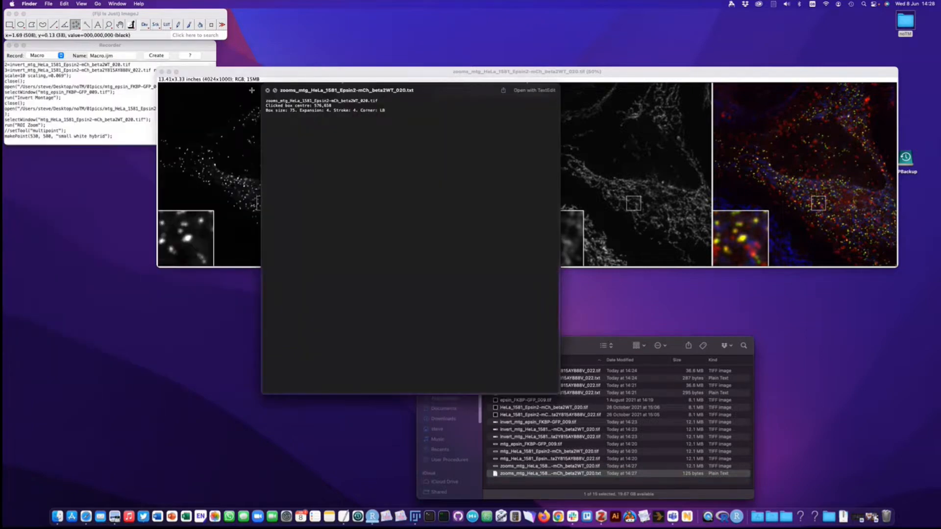
click(267, 90)
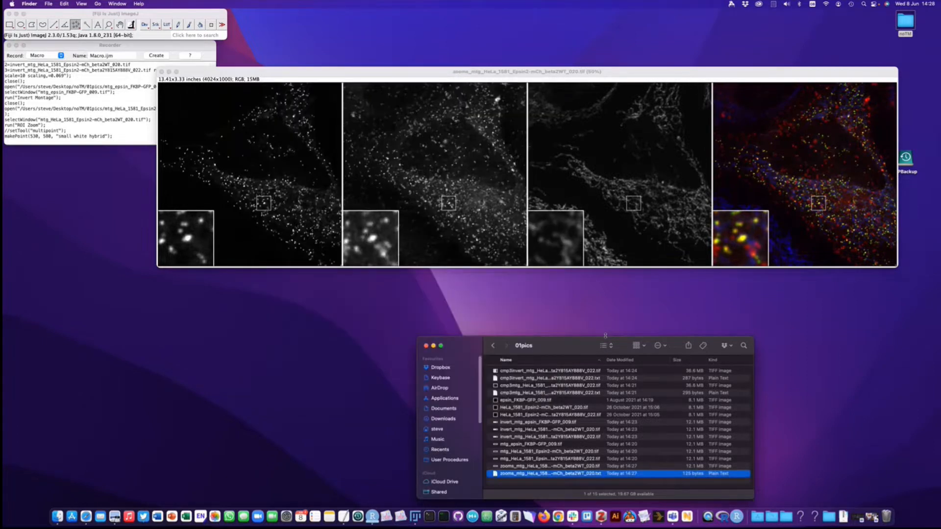
drag(475, 348, 464, 319)
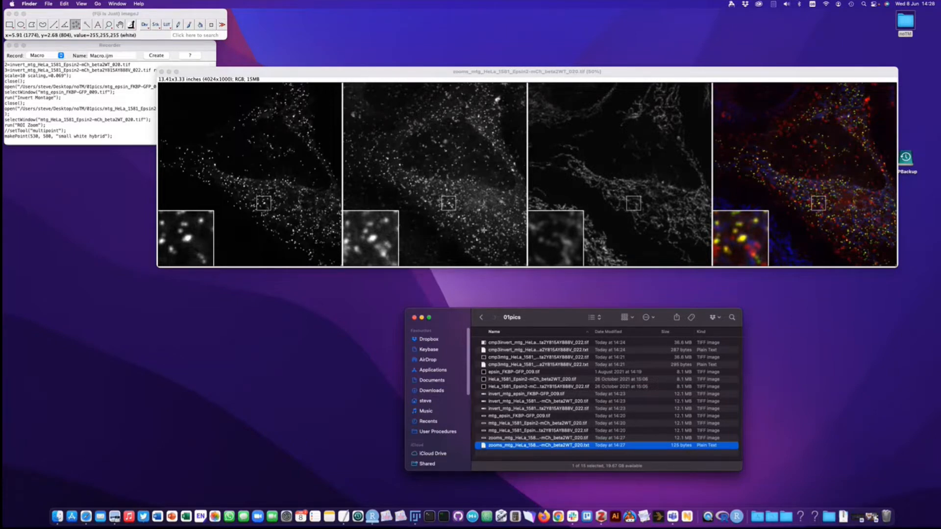
- Set the foreground colour to cyan with the Color Picker and close the picker
click(286, 75)
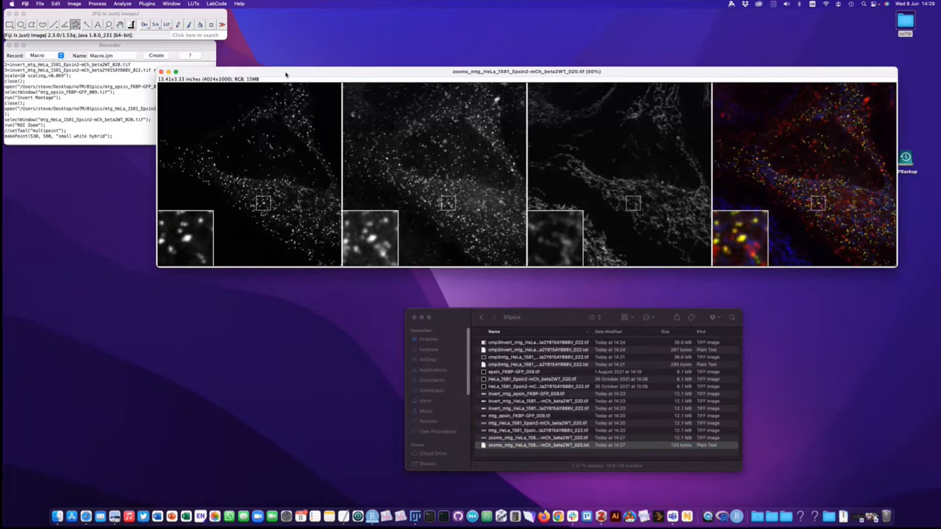
drag(280, 75, 280, 75)
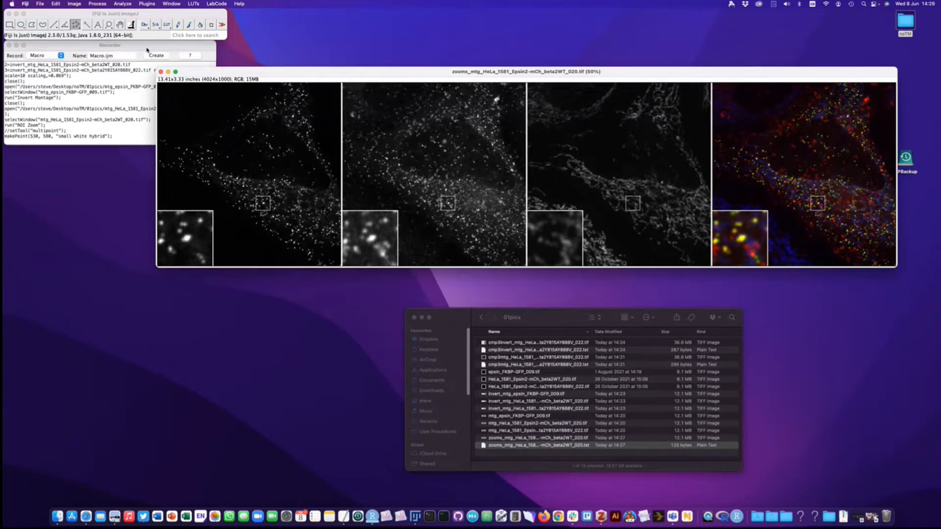
click(132, 25)
double_click(132, 26)
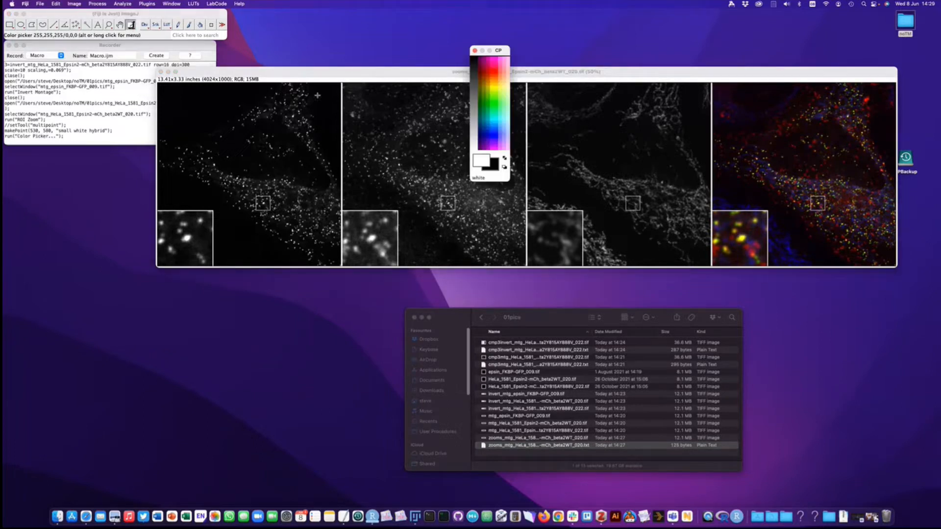
click(494, 120)
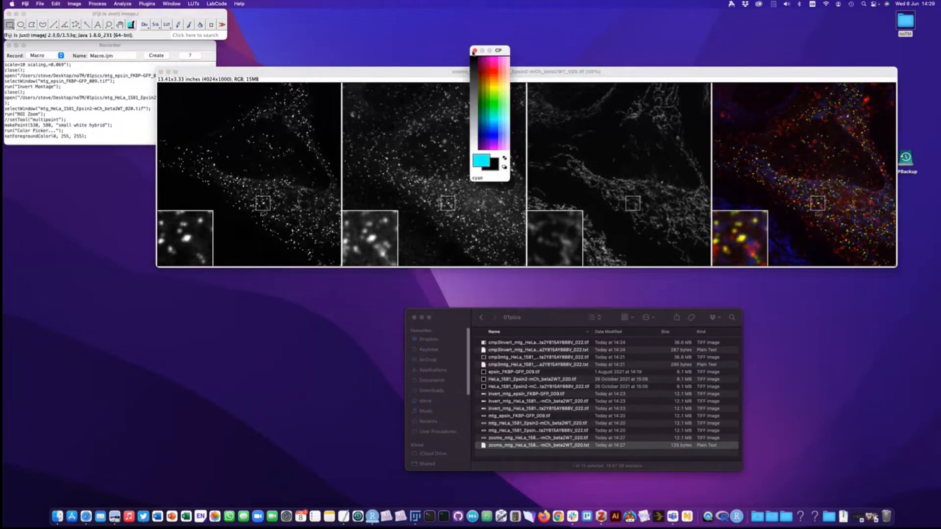
click(474, 51)
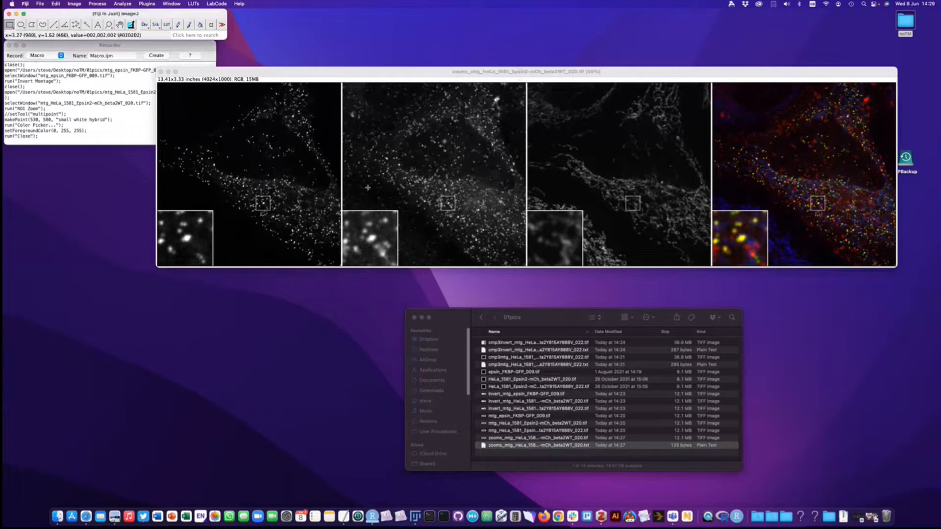
- Start ROI Zoom again on the zoomed beta2WT_020 montage, keeping LT as the corner for the second zoom
click(235, 72)
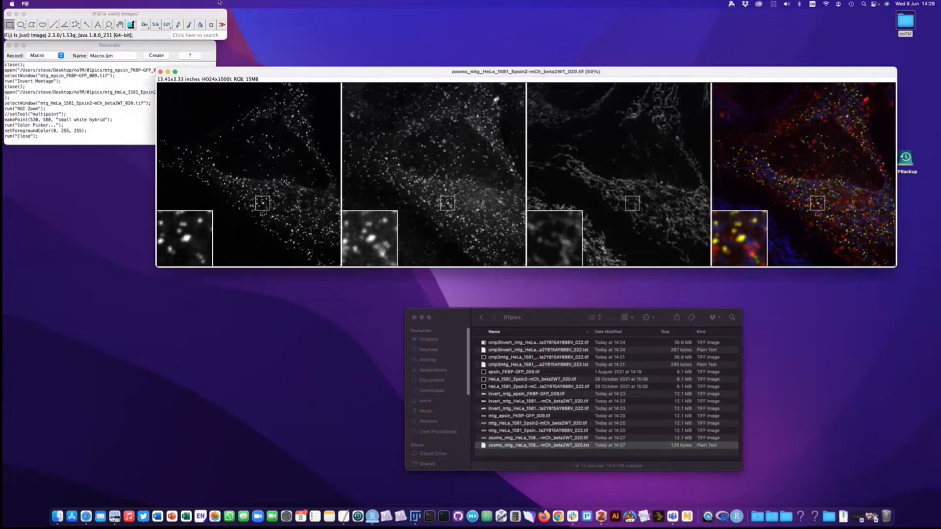
click(213, 11)
click(216, 4)
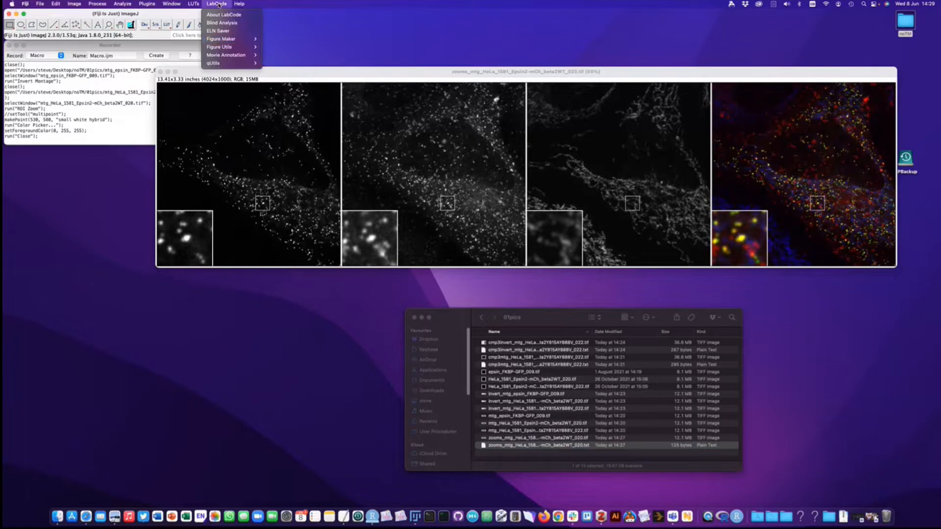
mouse_move(232, 39)
click(277, 79)
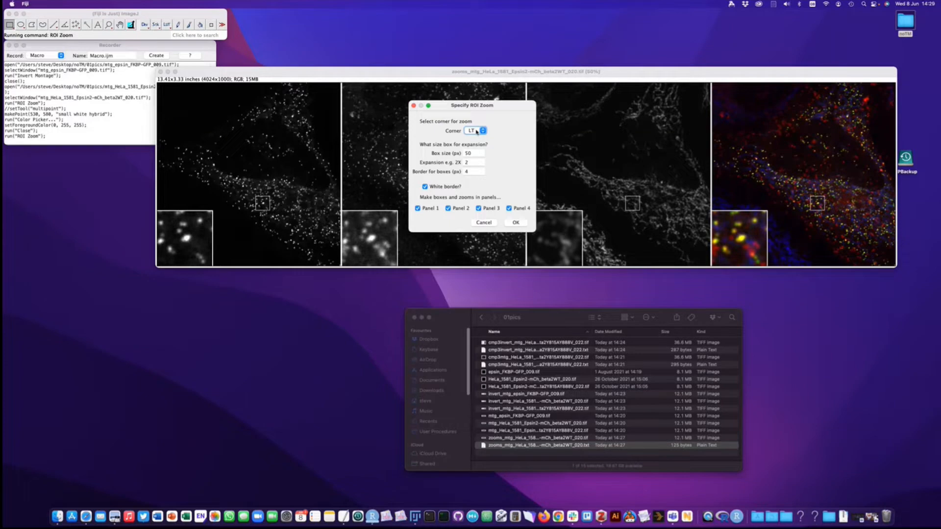
click(476, 132)
click(474, 132)
- Set box size 75 px and expansion 4, turn off the white border, and create the zooms centred at about 1776, 804 in panel 2
double_click(472, 154)
text(75)
double_click(470, 163)
click(435, 188)
click(516, 223)
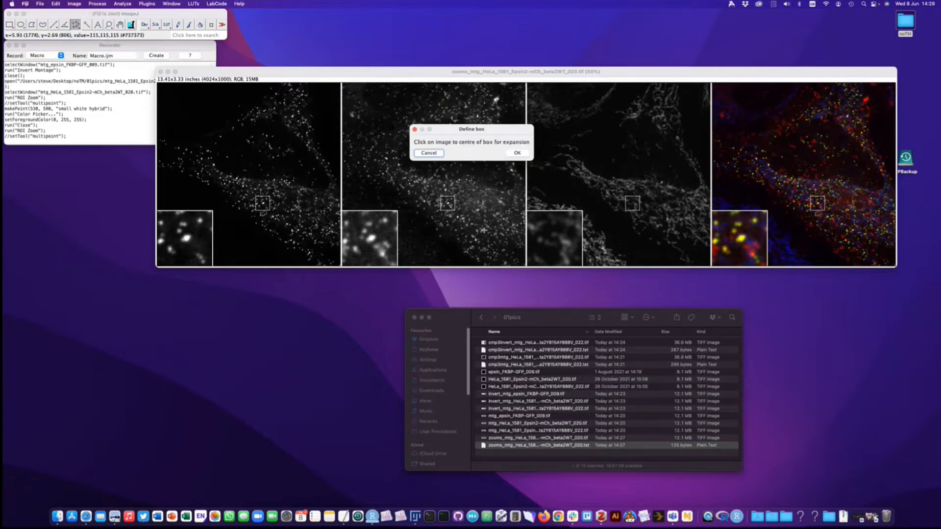
click(483, 230)
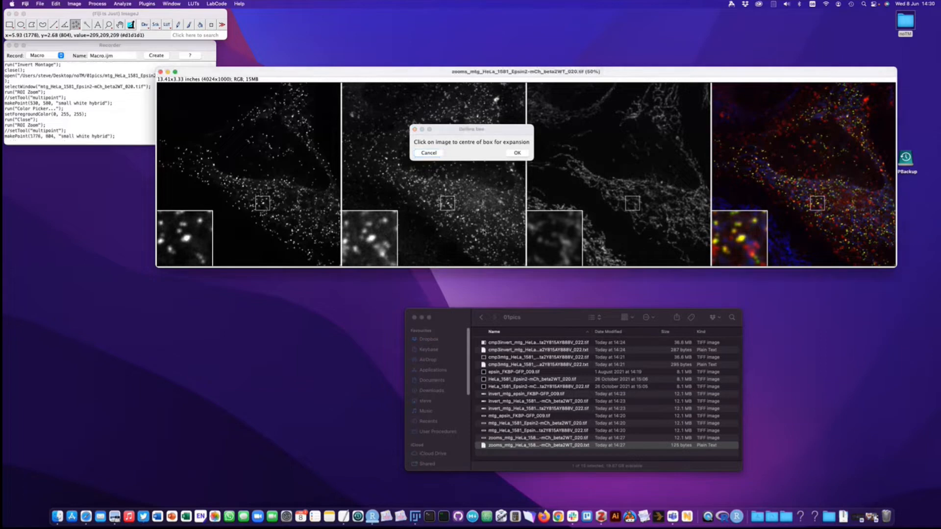
click(515, 153)
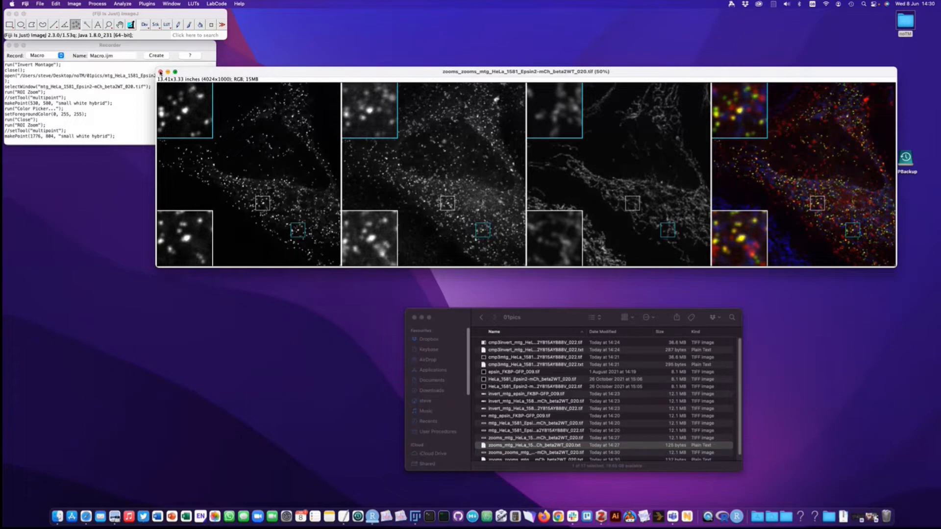
- Open mtg_epsin_FKBP-GFP_009.tif and the invert_mtg_ beta2Y815AY888V_022 montage from 01pics, keeping the double-zoomed beta2WT_020 montage open
drag(397, 73, 374, 101)
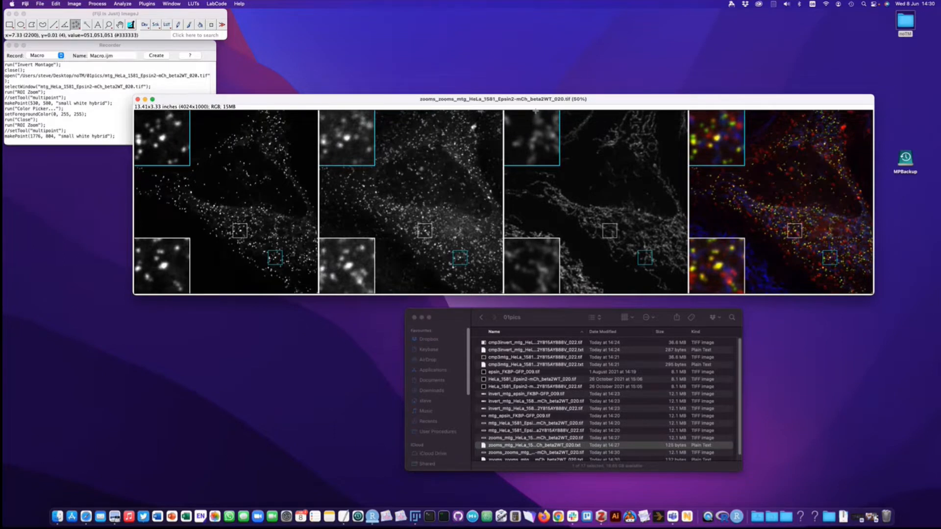
scroll(509, 433, down, 2)
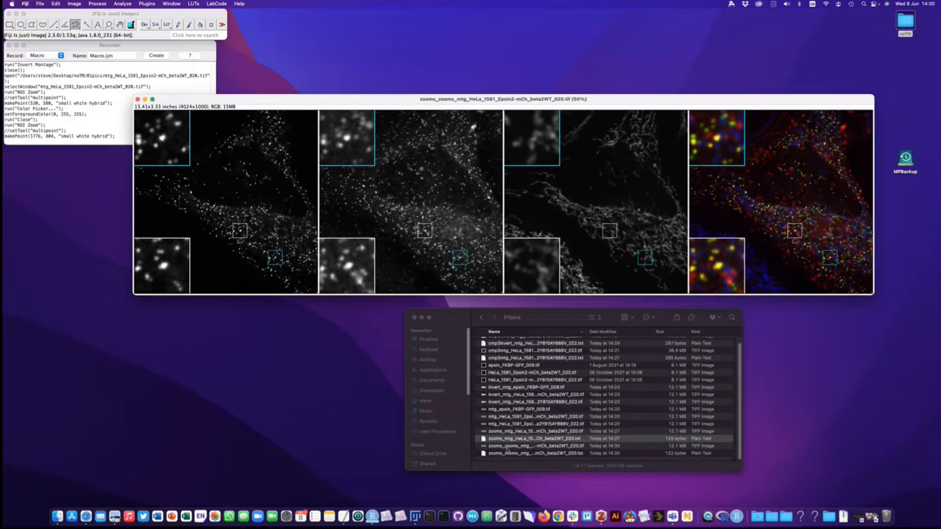
click(497, 426)
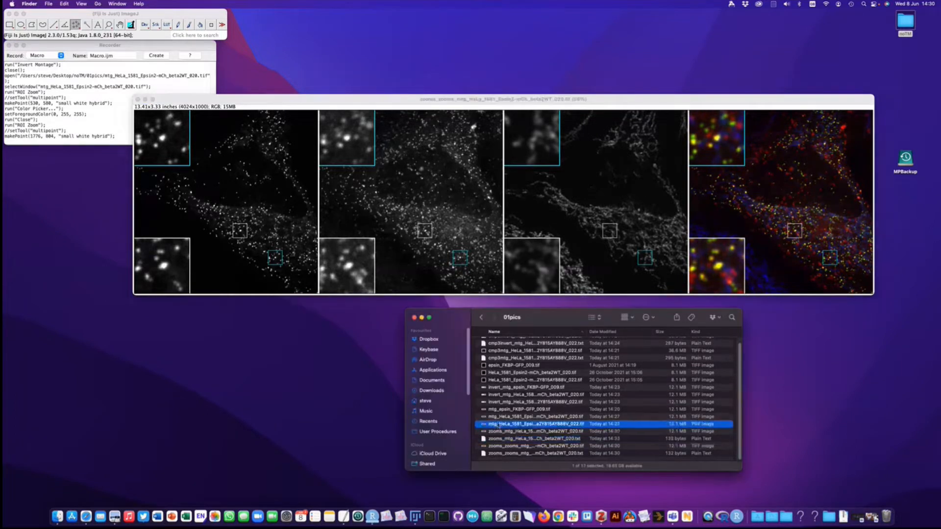
click(501, 410)
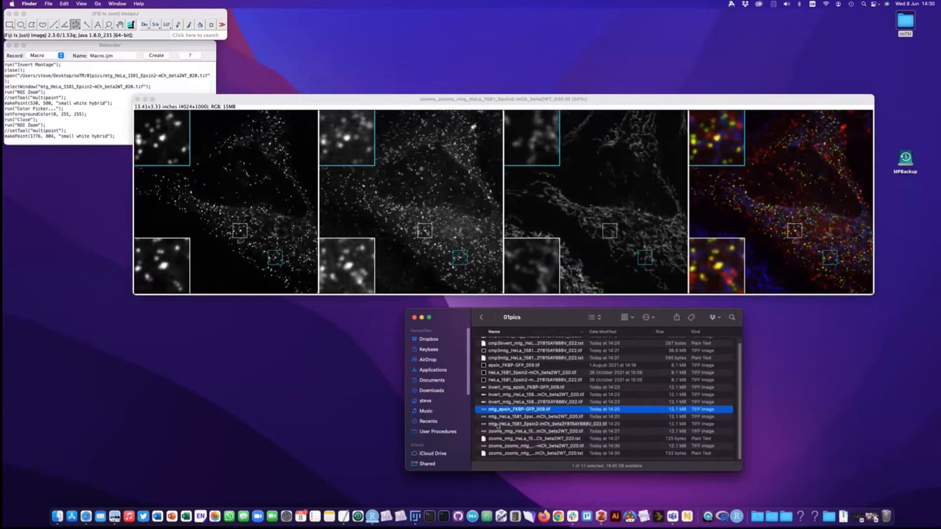
drag(500, 411, 102, 36)
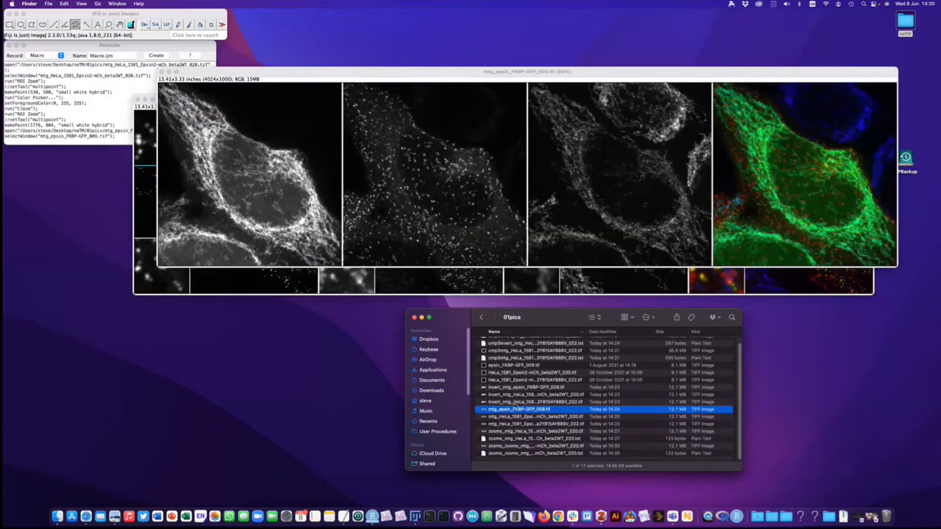
drag(511, 405, 110, 35)
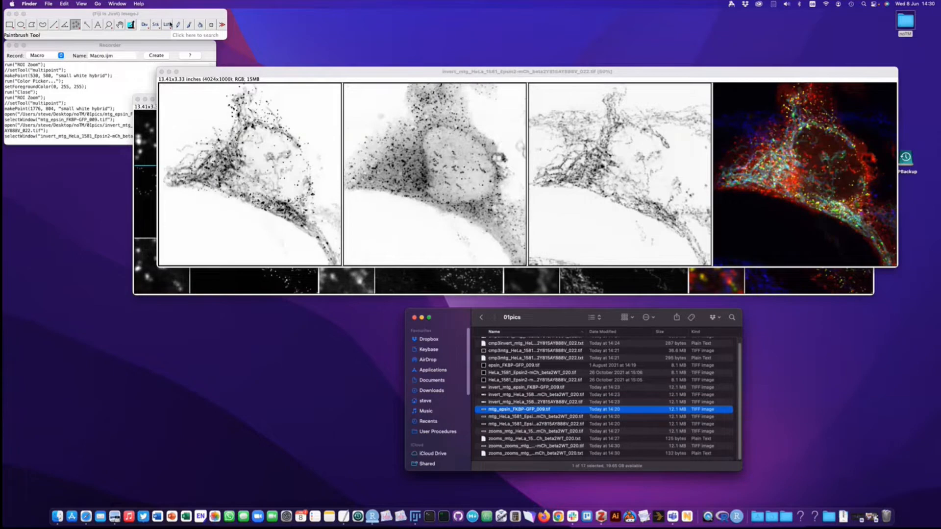
- Start Montage Compiler and order the rows as mtg_epsin_FKBP-GFP_009, zooms_zooms_mtg beta2WT_020, and invert_mtg beta2Y815AY888V_022
click(201, 15)
click(216, 5)
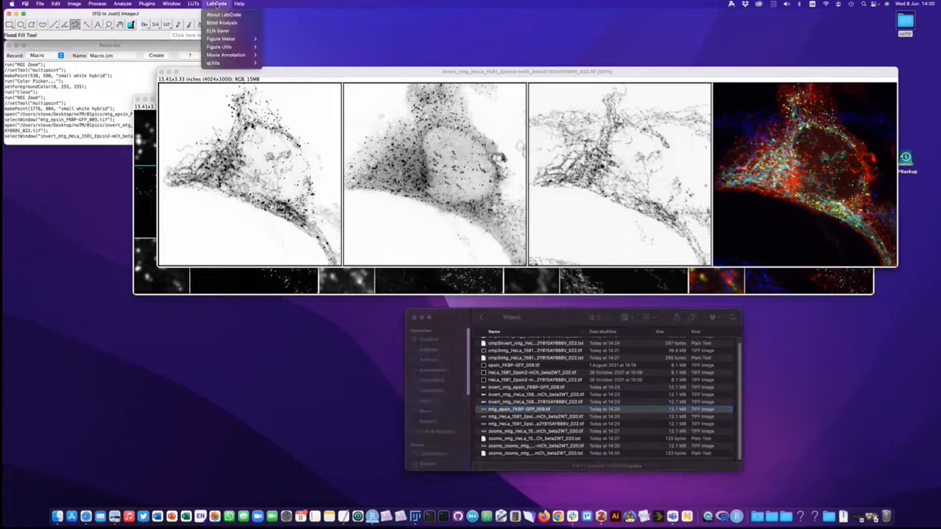
mouse_move(235, 39)
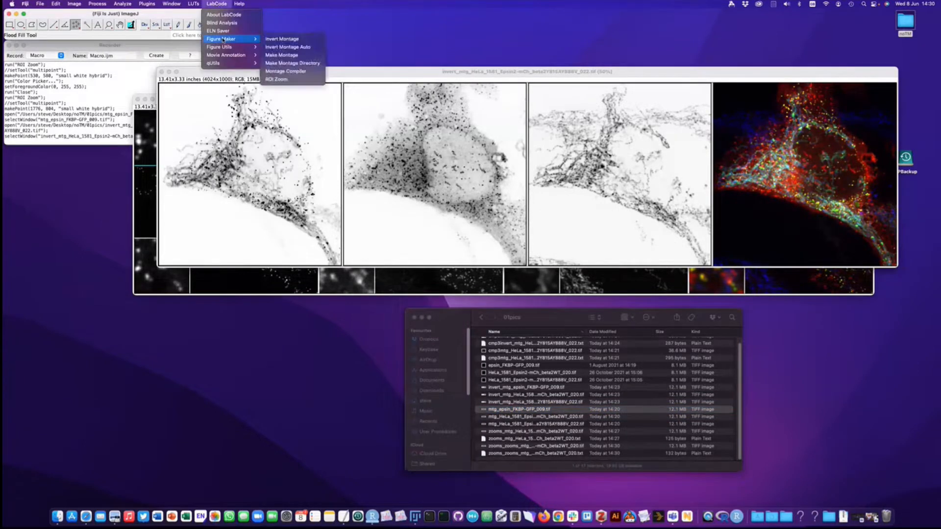
click(285, 72)
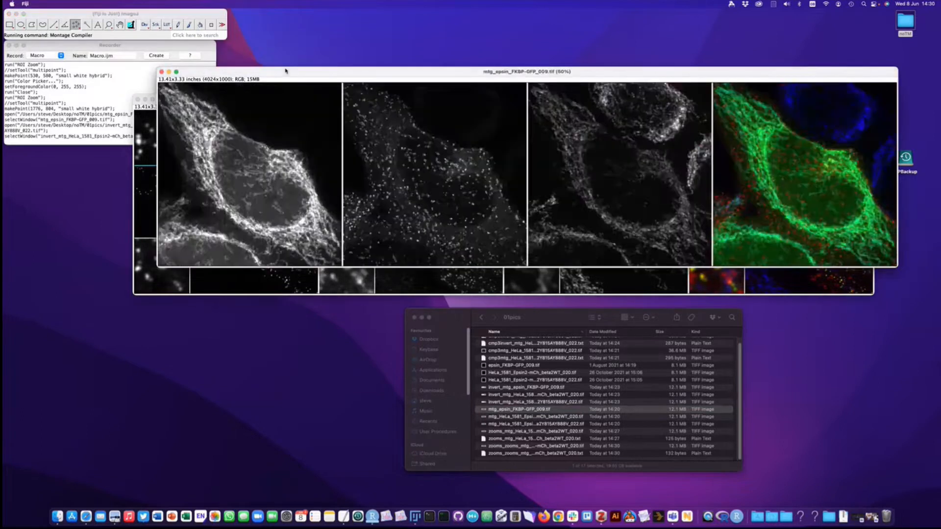
click(564, 129)
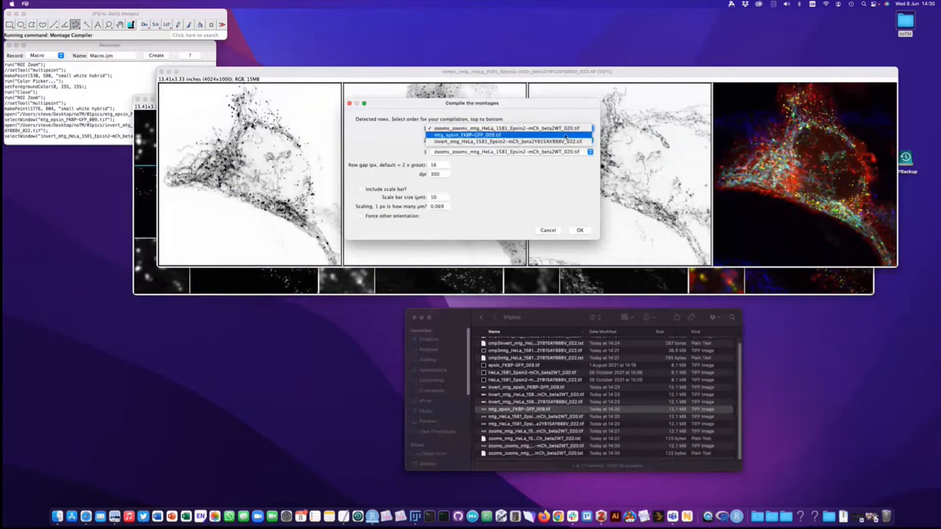
click(565, 136)
click(563, 153)
click(562, 166)
- Include a 10 µm scale bar with scaling of 0.045 µm per pixel and compile the three montage rows
click(383, 191)
double_click(441, 206)
text(0.06)
text(5)
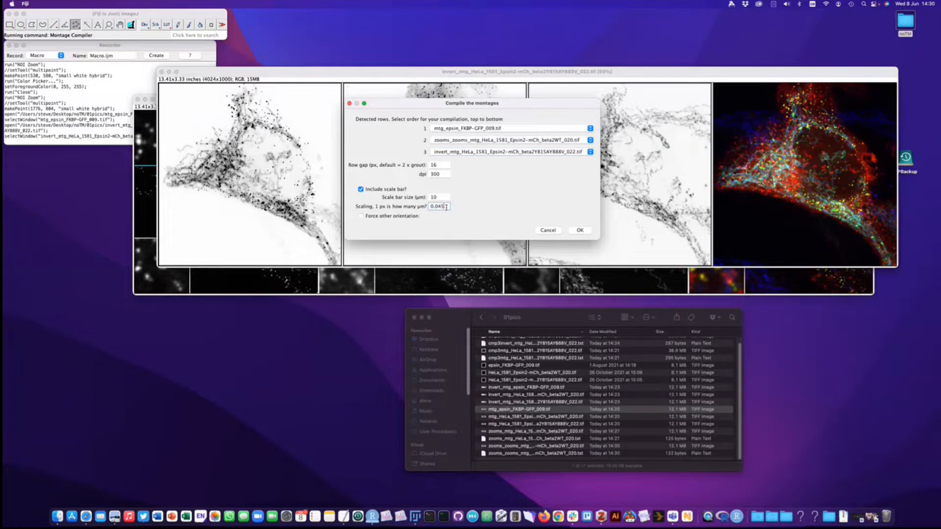
click(580, 231)
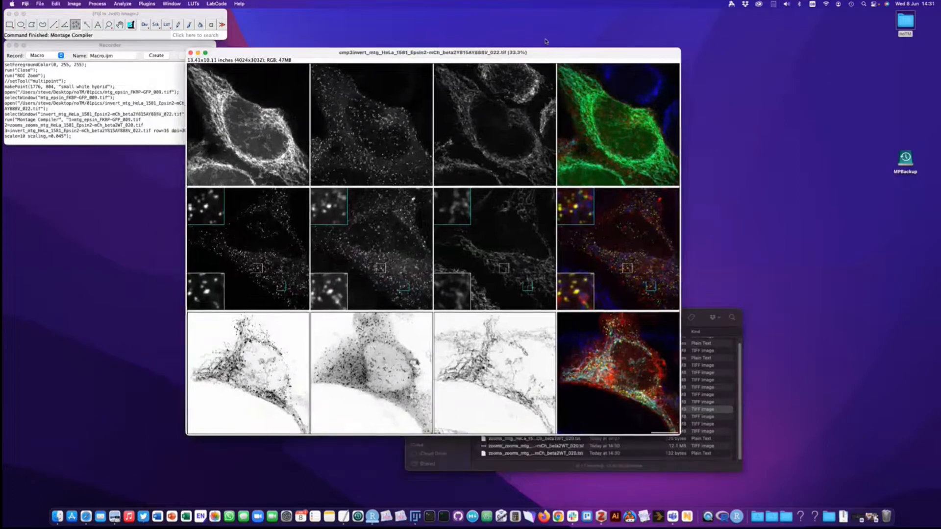
- Move the compiled montage up to view it whole, close it, and reposition the 01pics folder window
drag(546, 41, 559, 14)
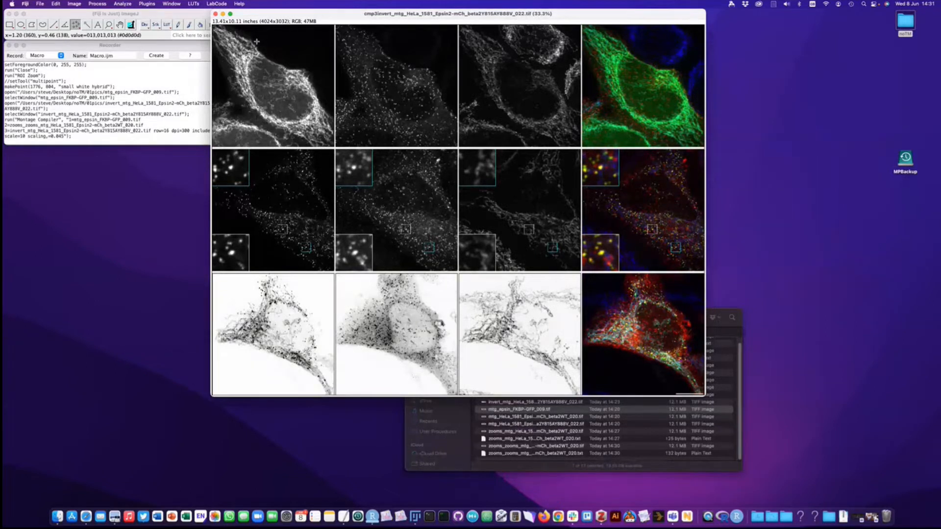
click(215, 14)
drag(459, 319, 422, 199)
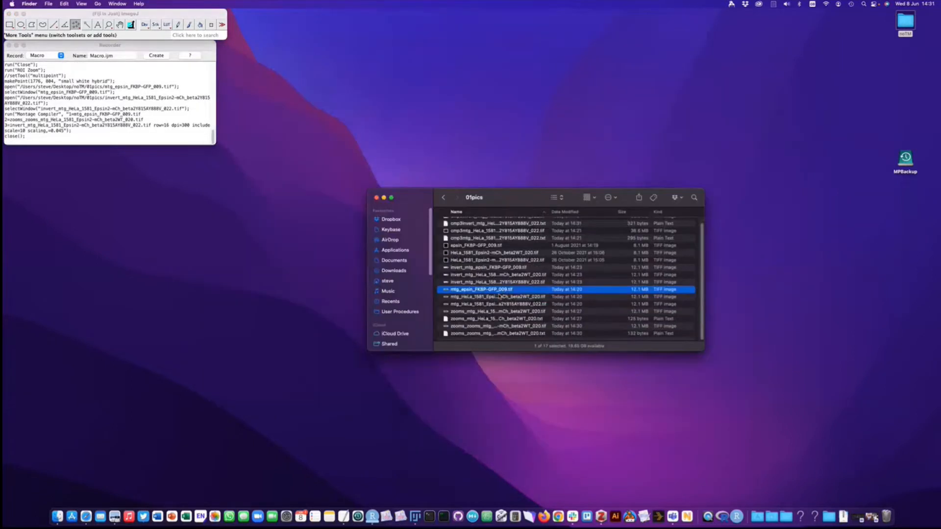
- Open 02MitoPitIntro_old.png from the noTM folder, examine the figure's montage panels, and close it
key(super+Up)
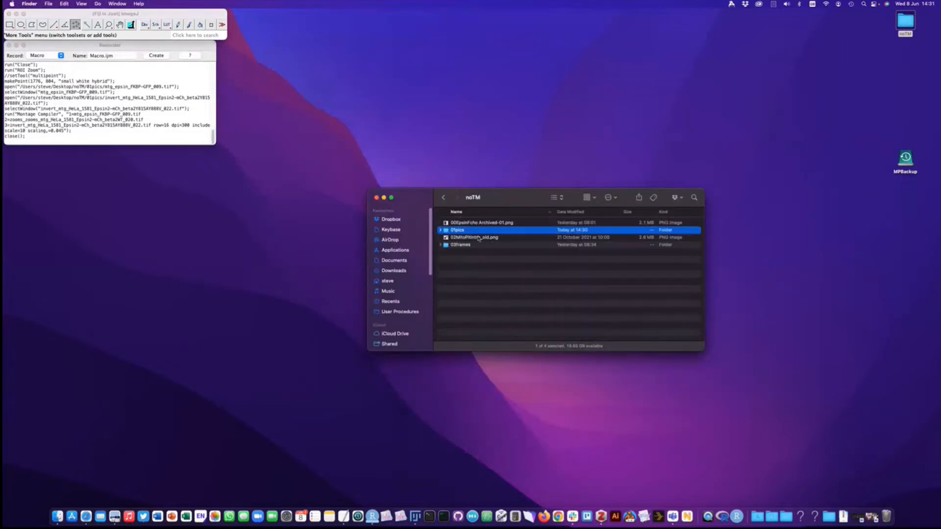
double_click(479, 238)
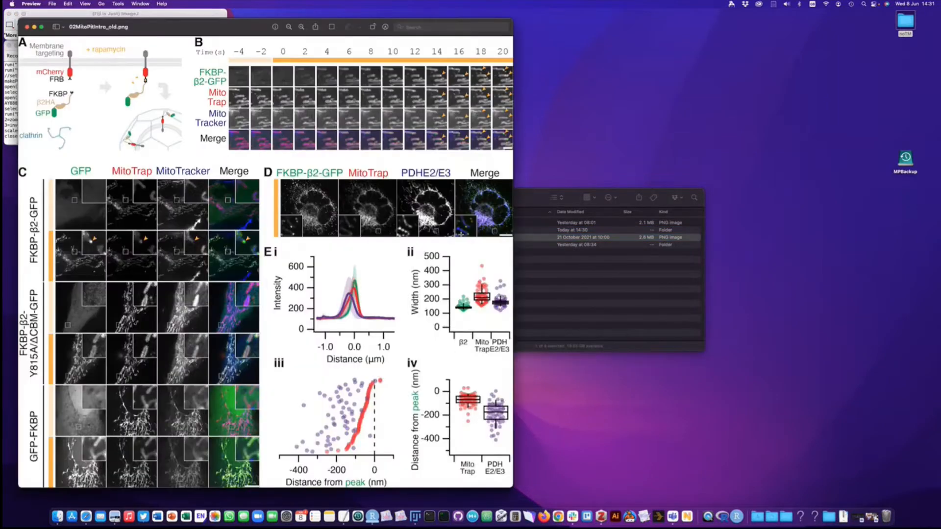
drag(243, 22, 466, 26)
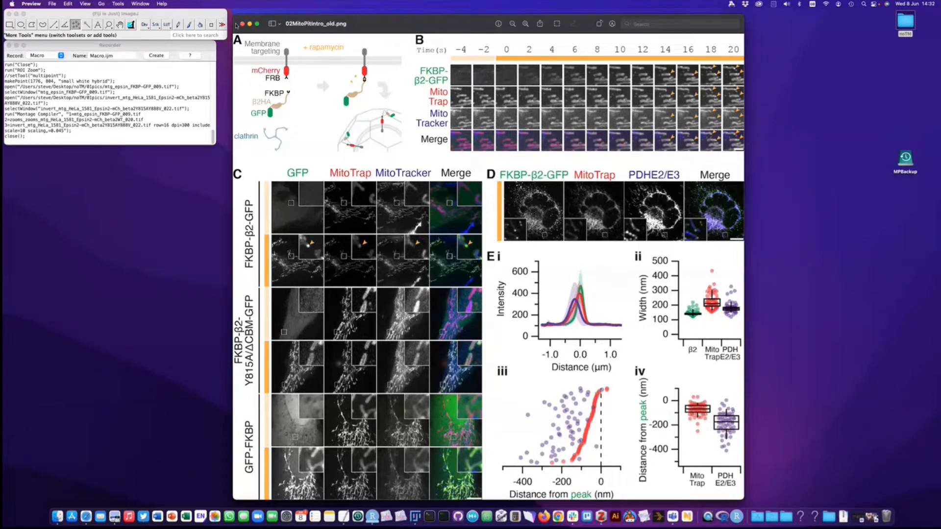
click(241, 23)
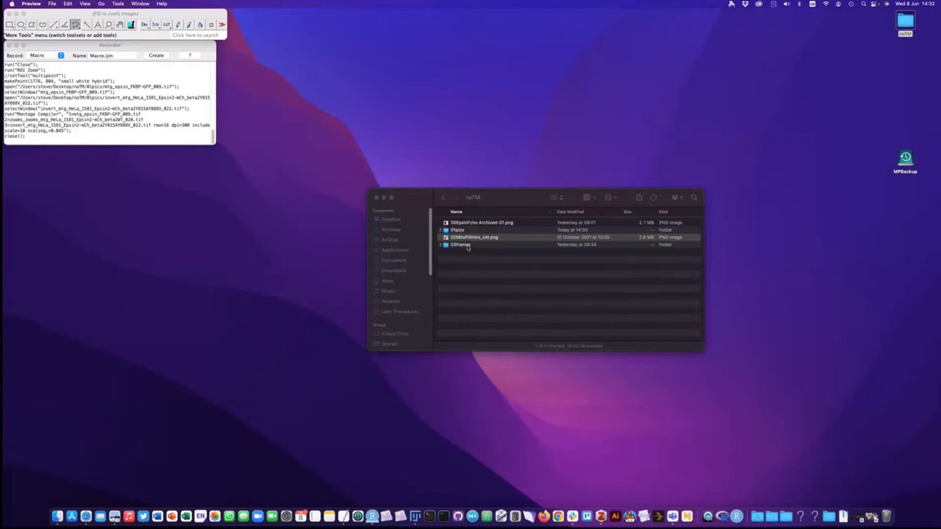
- Open the 03frames folder and preview its seven TIFF frames in sequence, going forward and back to the first
click(466, 245)
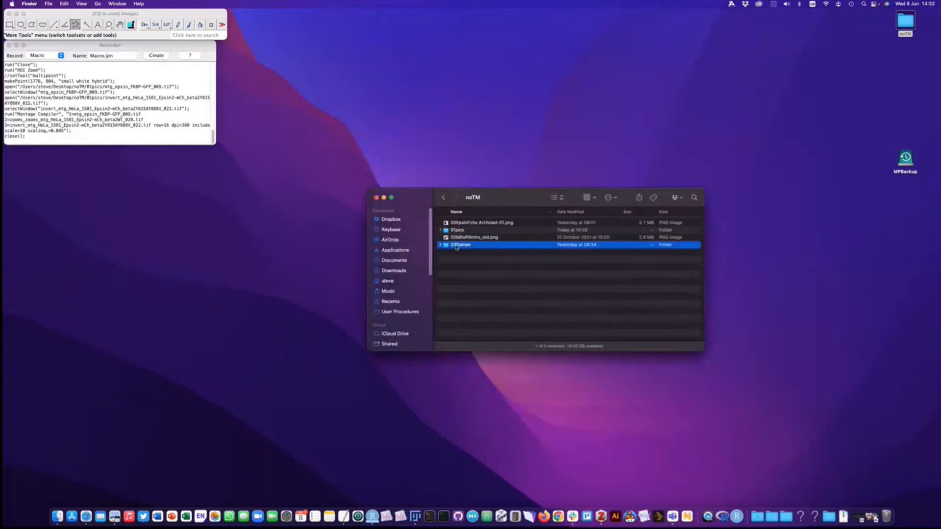
double_click(462, 245)
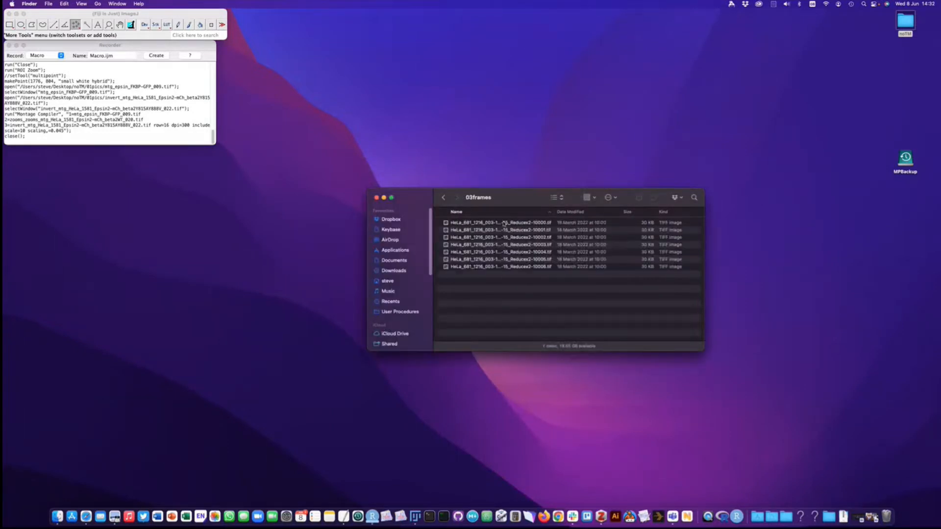
click(505, 223)
key(space)
key(Down)
key(Down)
key(Down)
key(Down)
key(Down)
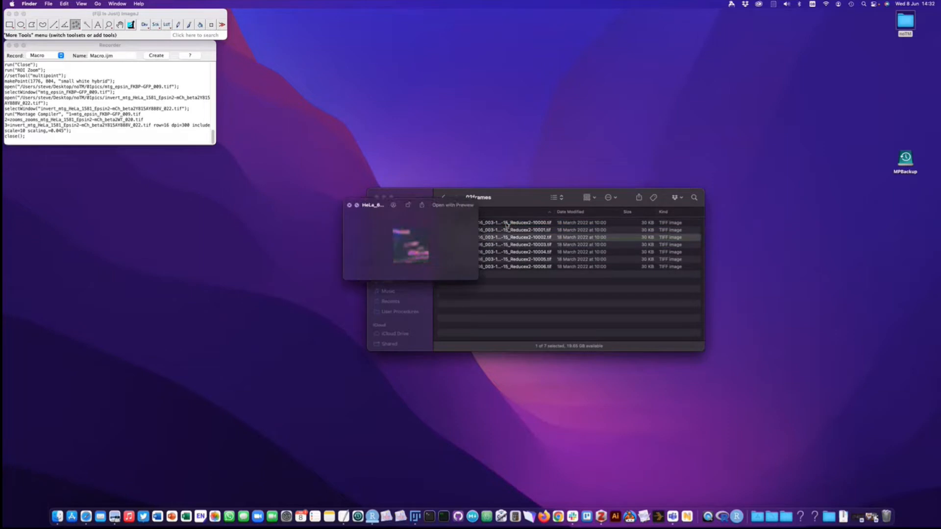
key(Down)
key(Up)
key(Up)
key(Up)
key(Up)
key(Up)
key(Up)
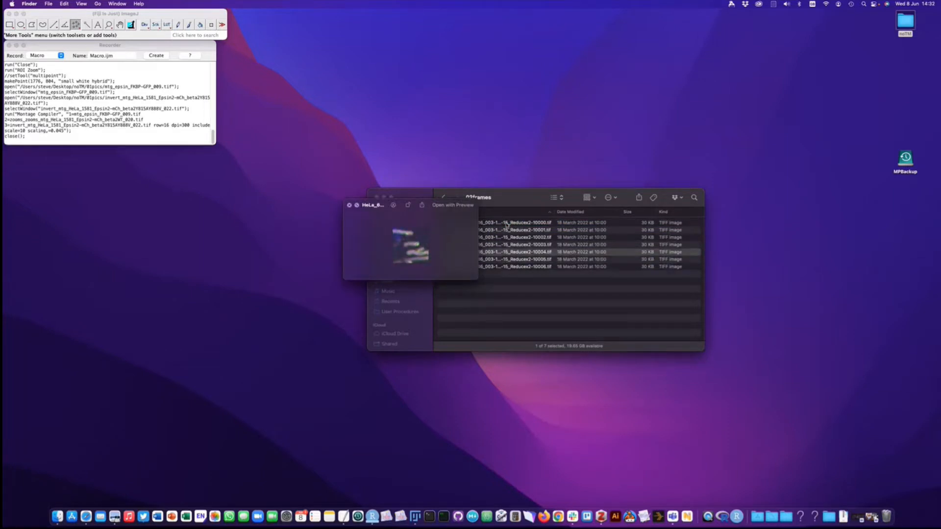
key(space)
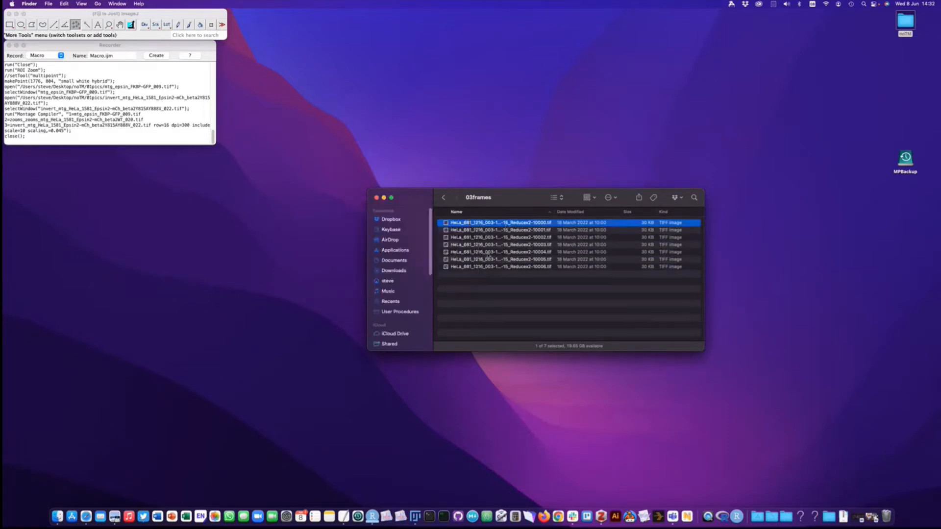
- Start Make Montage Directory in Fiji and choose 03frames as both the source and the destination folder
click(175, 14)
click(216, 4)
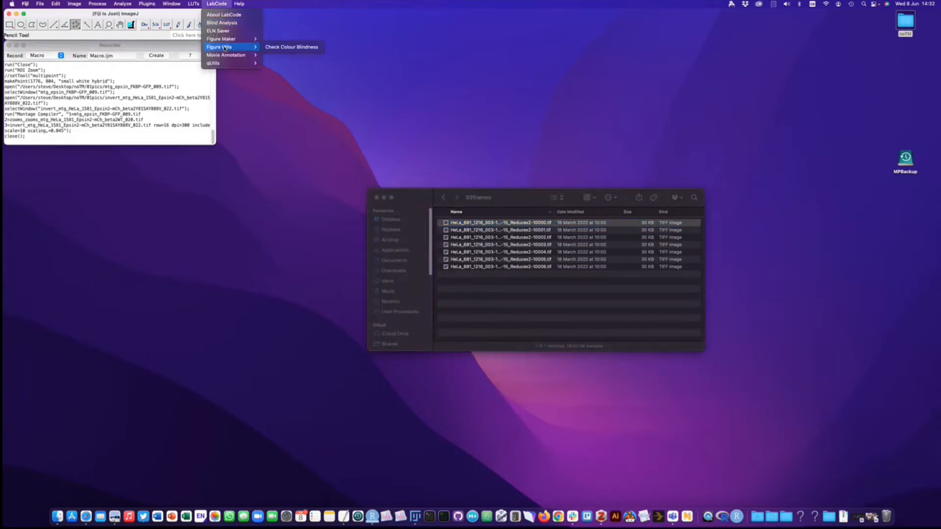
mouse_move(235, 39)
click(297, 63)
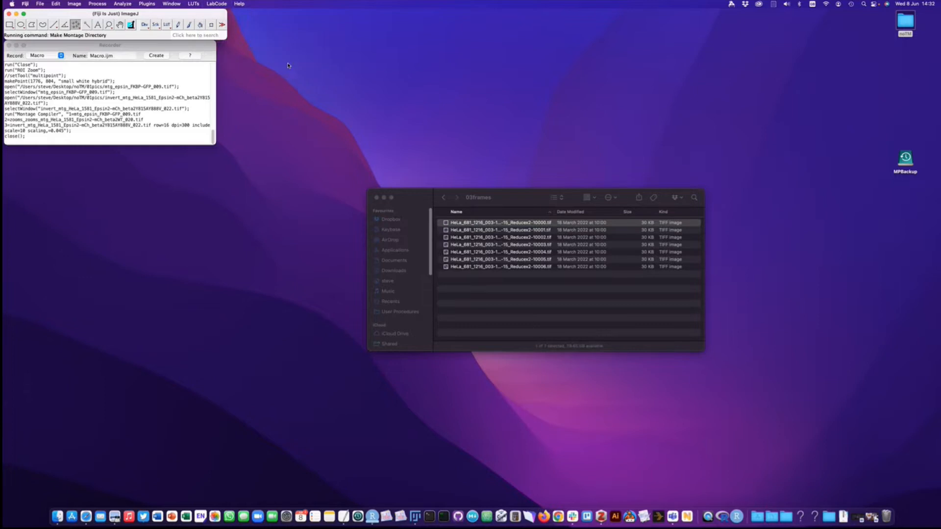
double_click(415, 139)
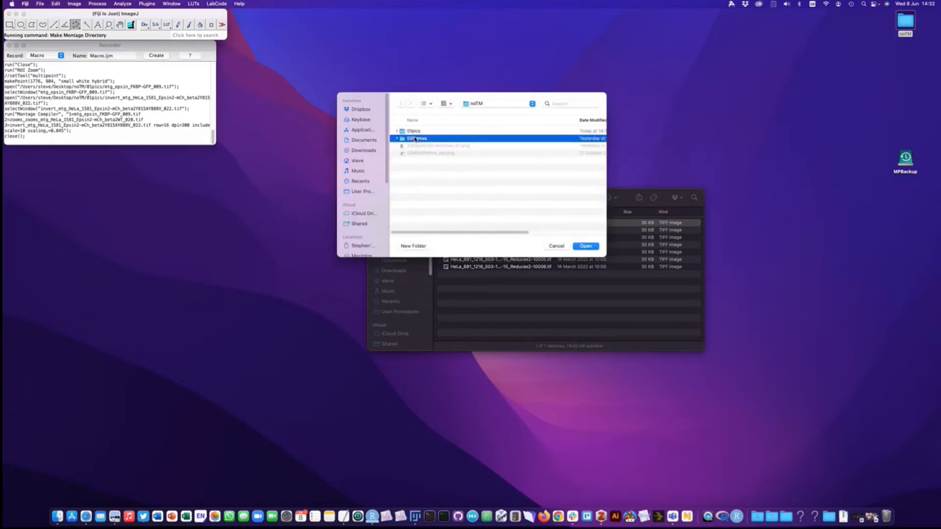
click(586, 246)
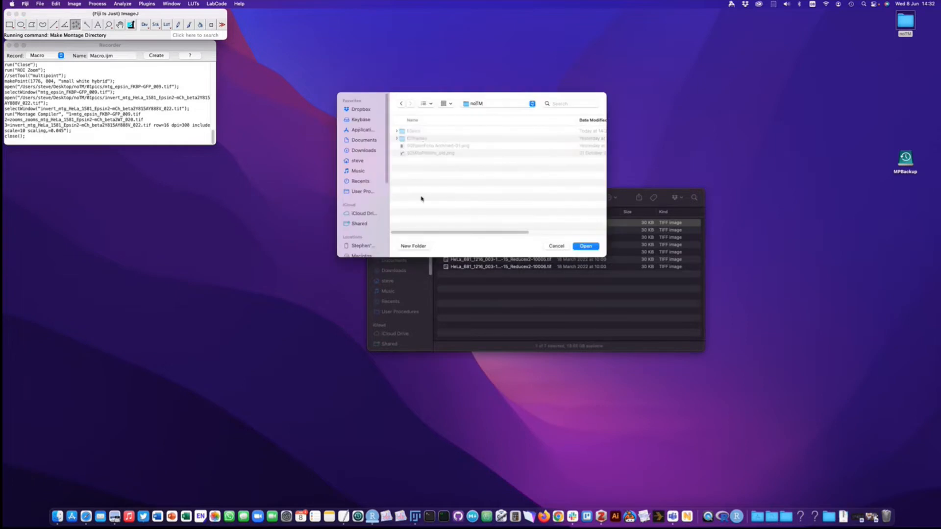
double_click(416, 139)
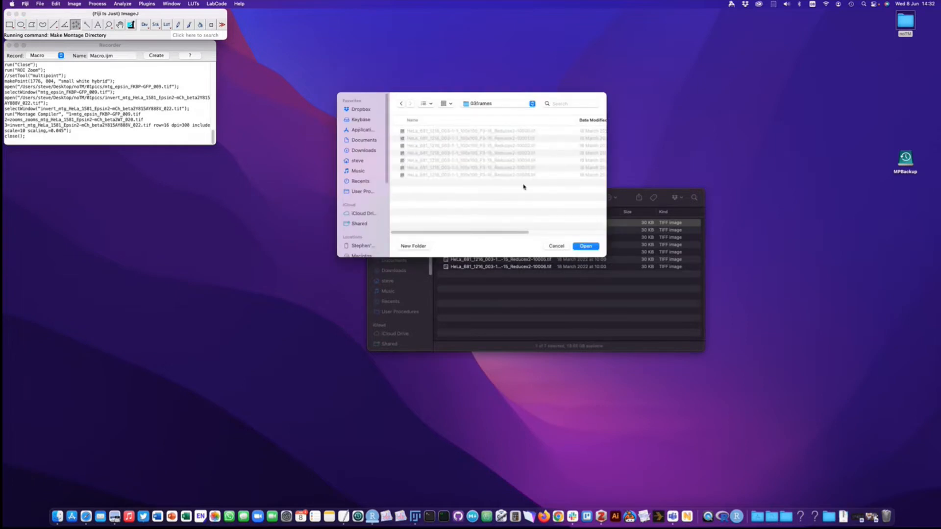
click(592, 248)
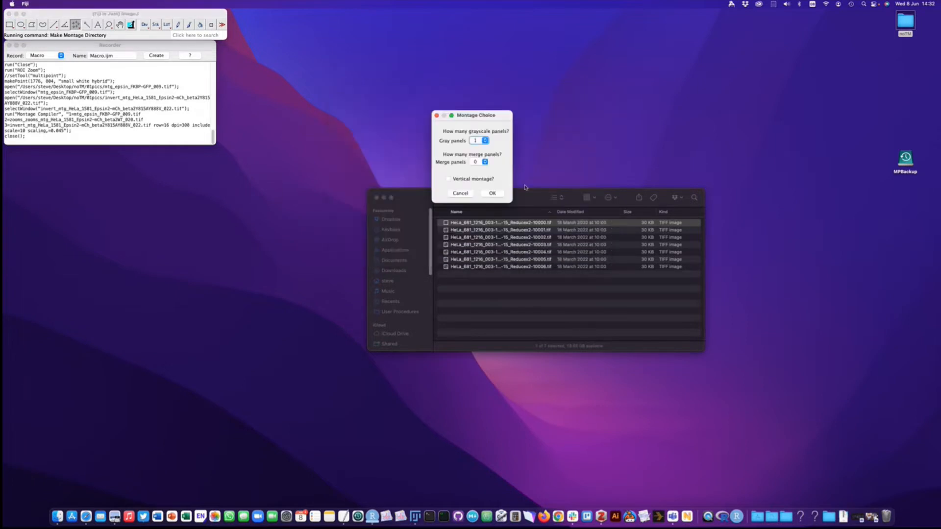
- Choose 3 grayscale panels and 1 merge panel, enable the vertical montage, and accept the layout
click(482, 141)
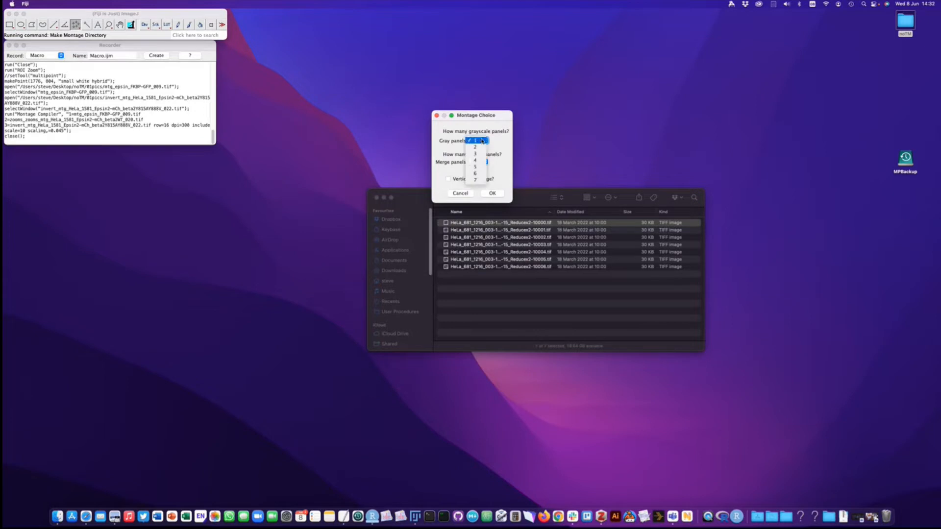
click(476, 153)
click(478, 164)
click(477, 171)
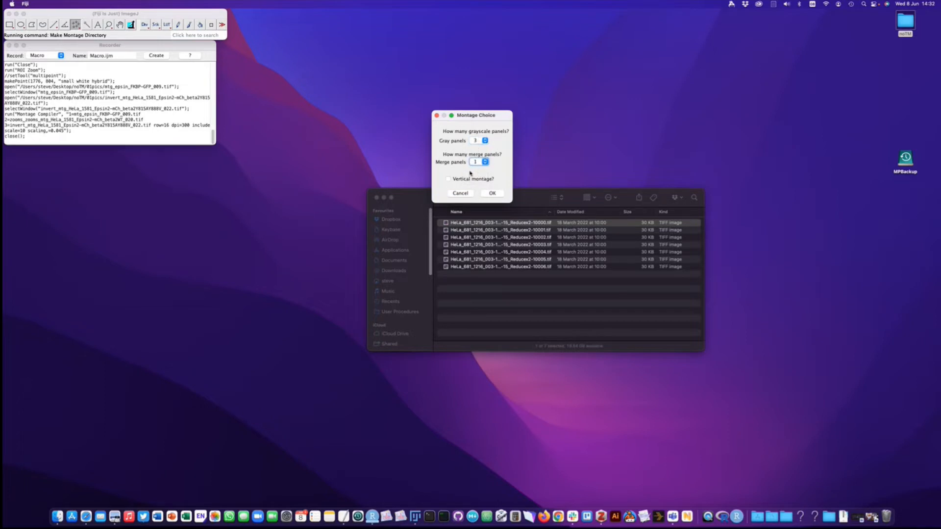
click(448, 180)
click(492, 193)
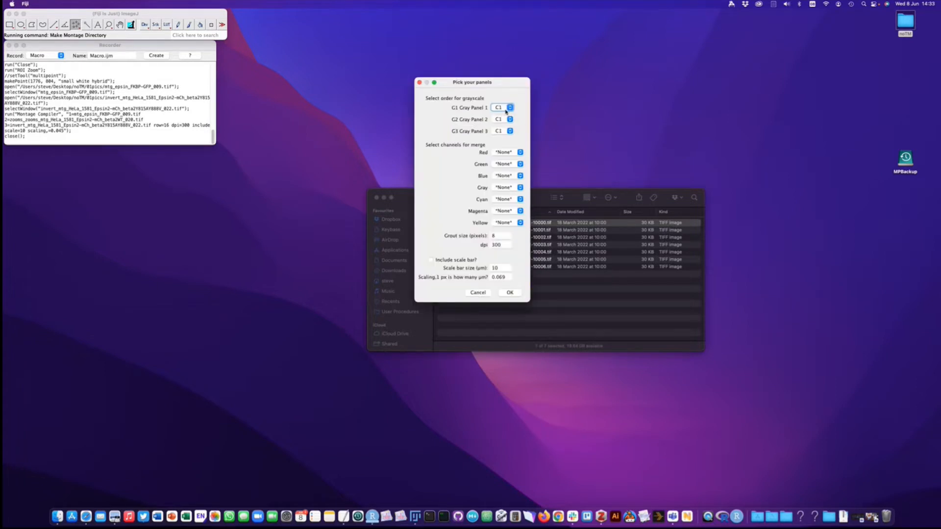
- Assign C1, C2 and C3 to gray panels 1, 2 and 3
click(506, 110)
click(506, 108)
click(510, 119)
click(500, 126)
click(503, 132)
click(501, 146)
- Set the merge channels to C2 for red, C1 for green and C3 for blue
click(502, 153)
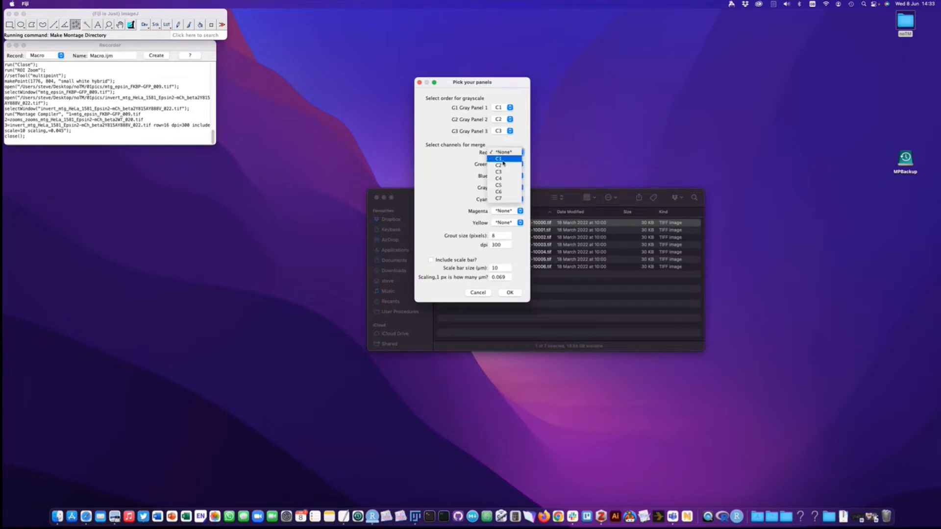
click(500, 165)
click(502, 164)
click(500, 171)
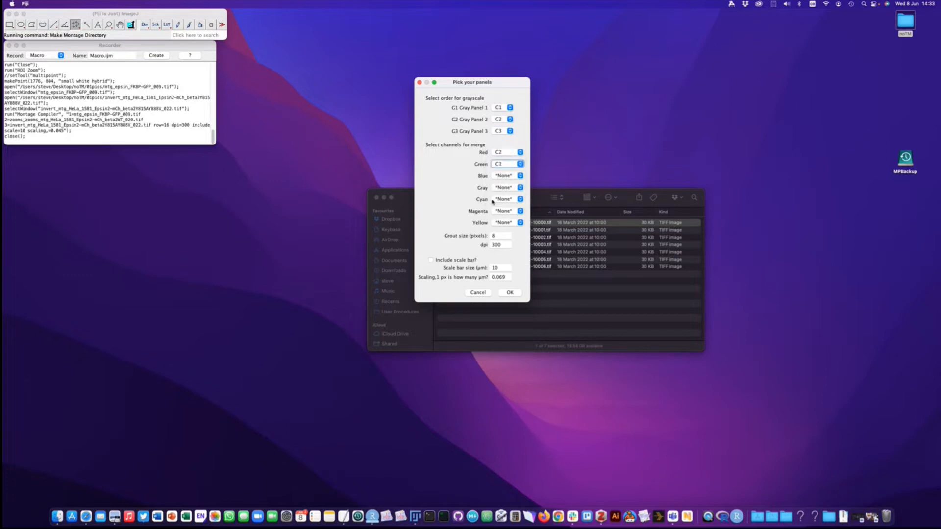
click(499, 176)
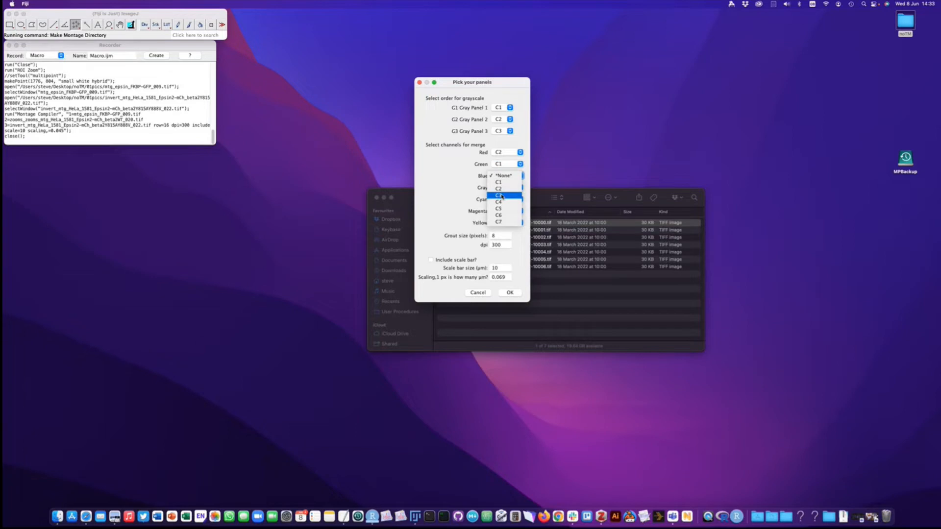
click(498, 182)
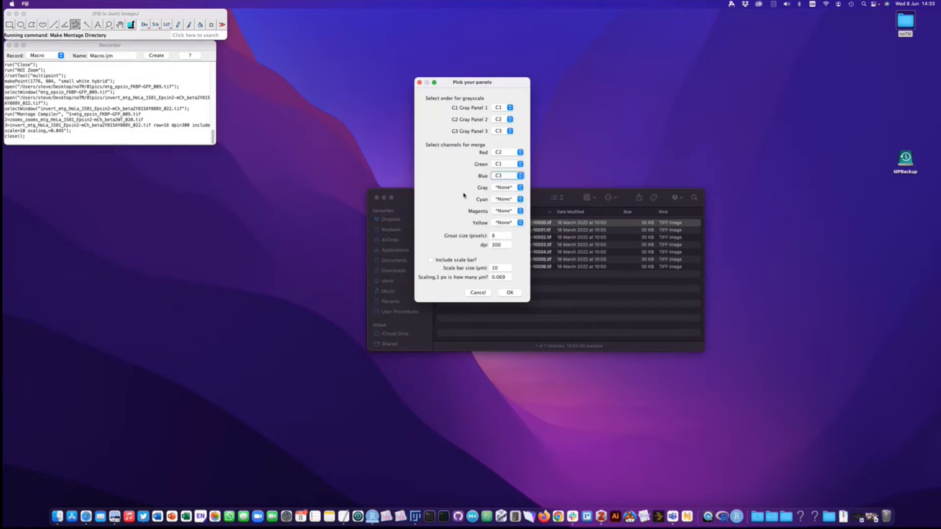
- Set the grout size to 4 pixels and run the directory montage, dismissing the recorder's duplicate keyword notice
click(499, 235)
text(4)
click(509, 292)
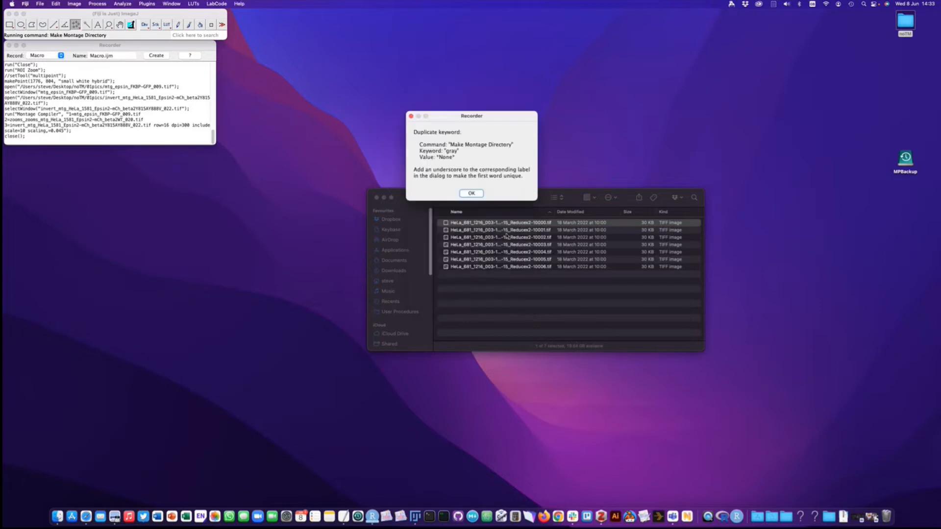
click(471, 193)
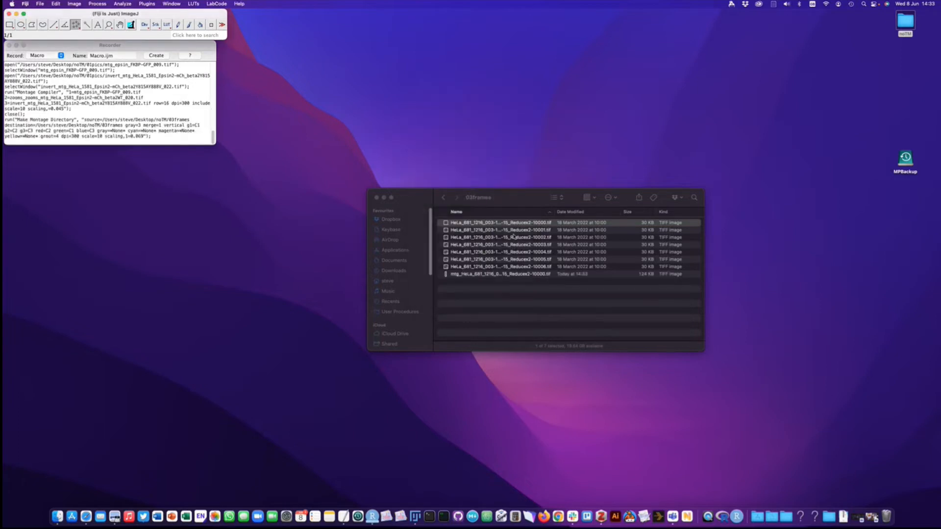
- Preview the generated mtg_ vertical montages in the 03frames folder, stepping forward and back through them
click(520, 280)
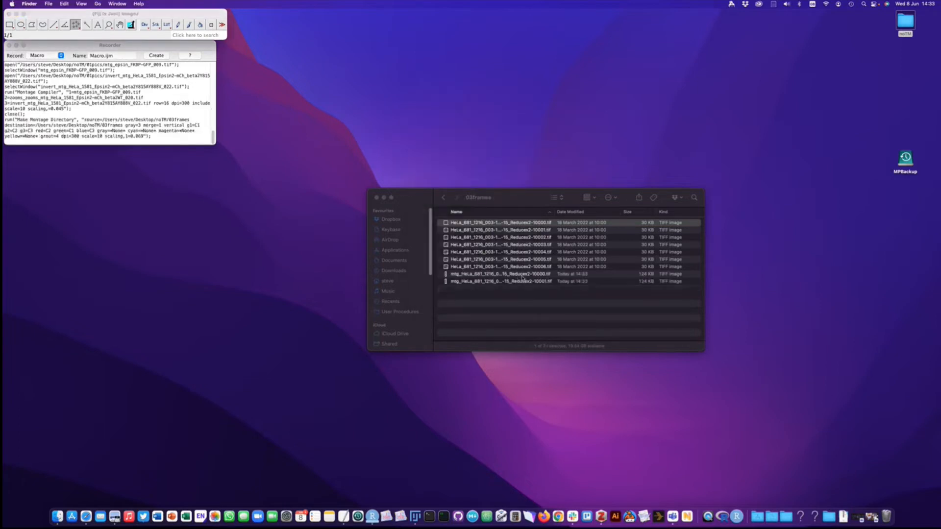
click(519, 275)
key(space)
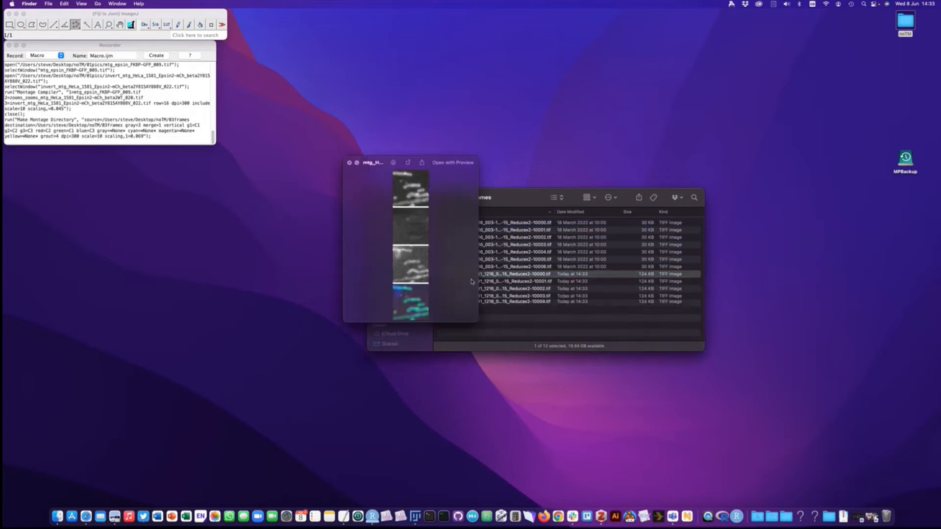
key(Down)
key(Down)
key(Down)
key(Down)
key(Down)
key(Down)
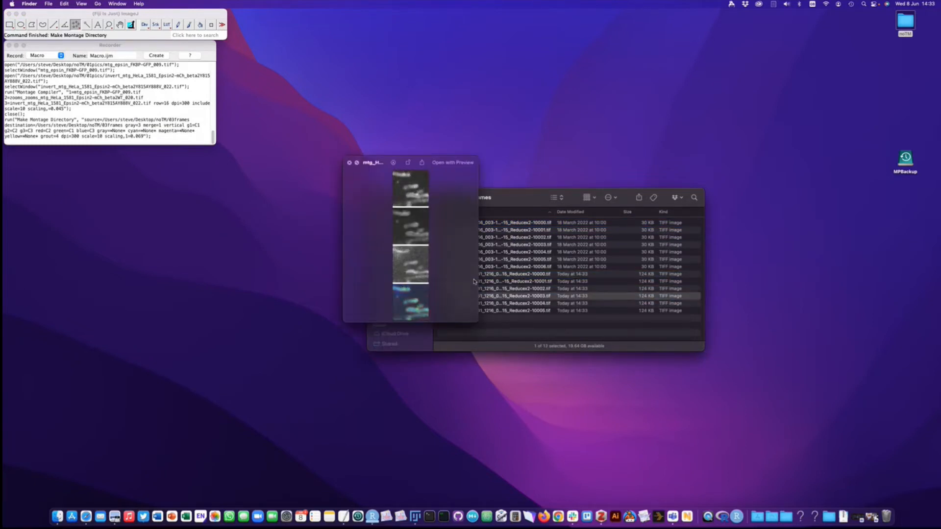
key(Up)
key(Up)
key(Up)
key(Up)
key(Up)
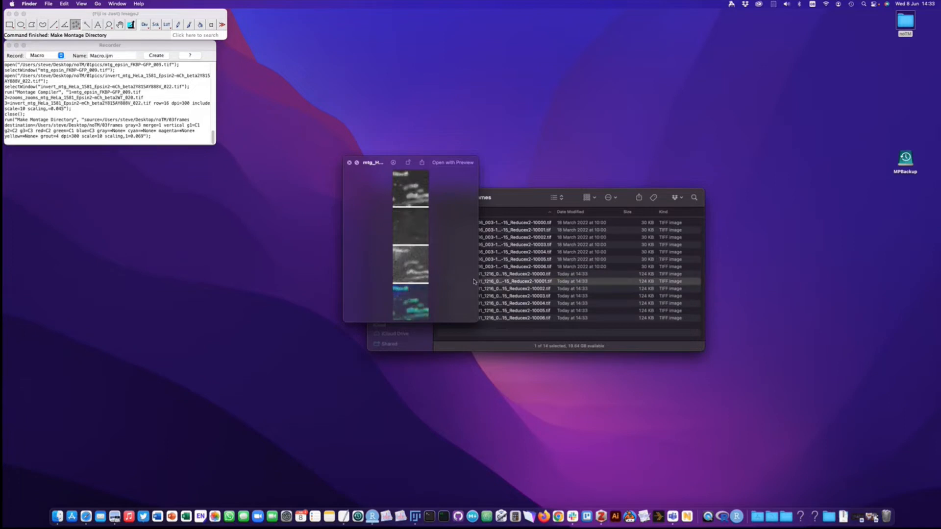
click(349, 162)
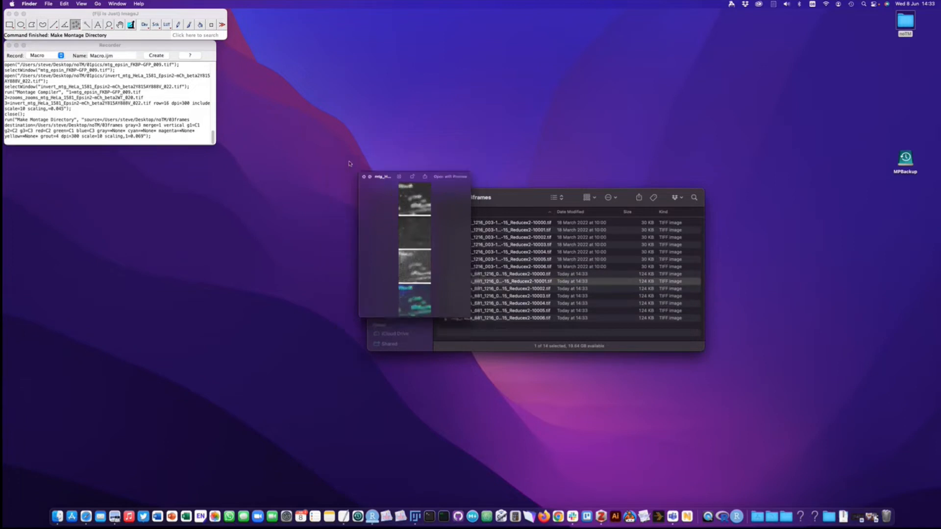
- Open all the mtg_ montage TIFFs, 10000 to 10006, from the 03frames folder in Fiji
click(464, 275)
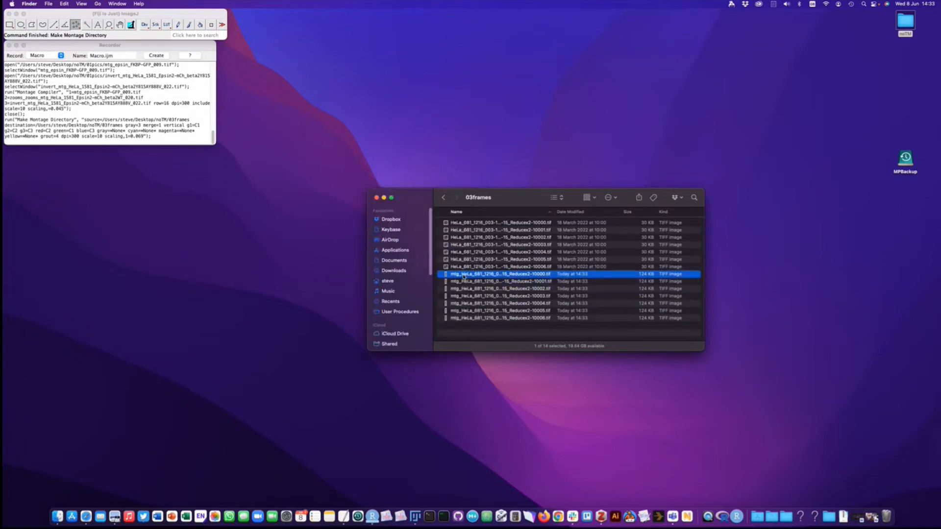
shift+click(470, 316)
drag(462, 277, 176, 16)
click(176, 16)
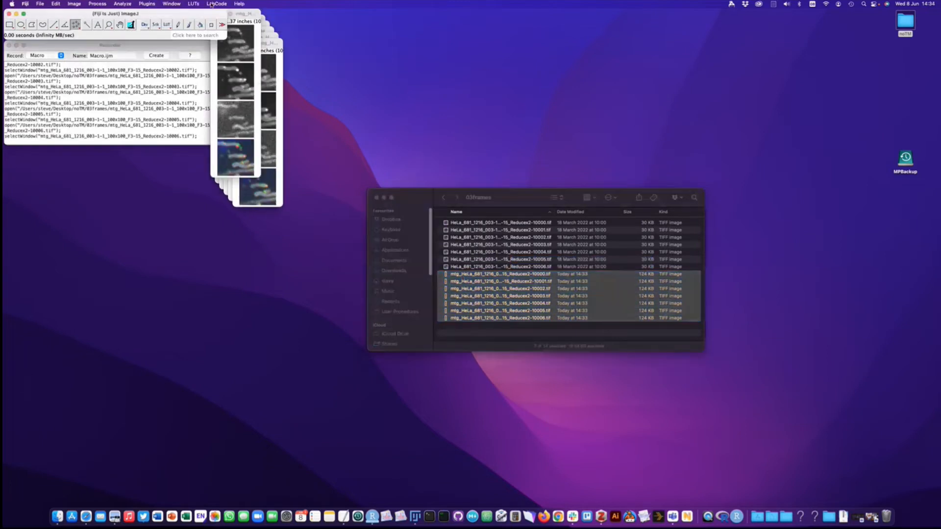
- Start Montage Compiler and assign the montages ending in 10001, 10002 and 10003 to columns 2, 3 and 4
click(216, 3)
mouse_move(220, 41)
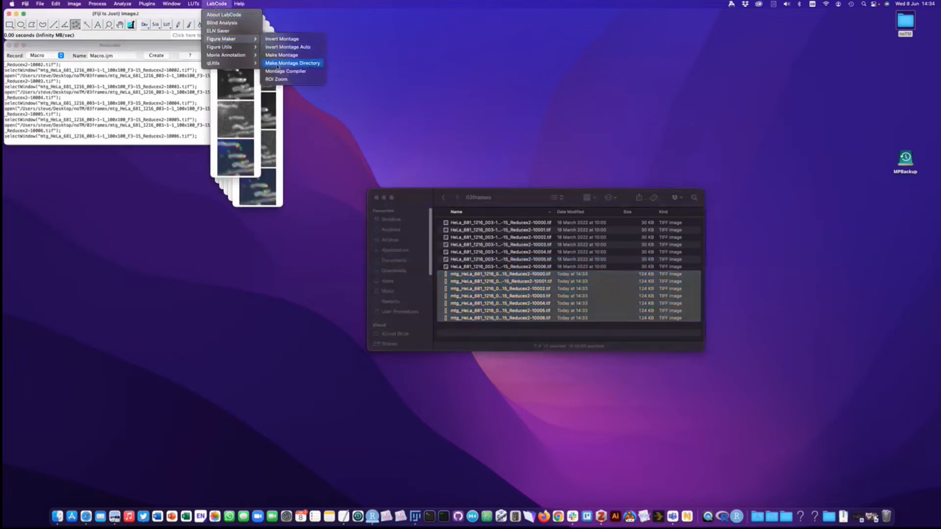
click(280, 71)
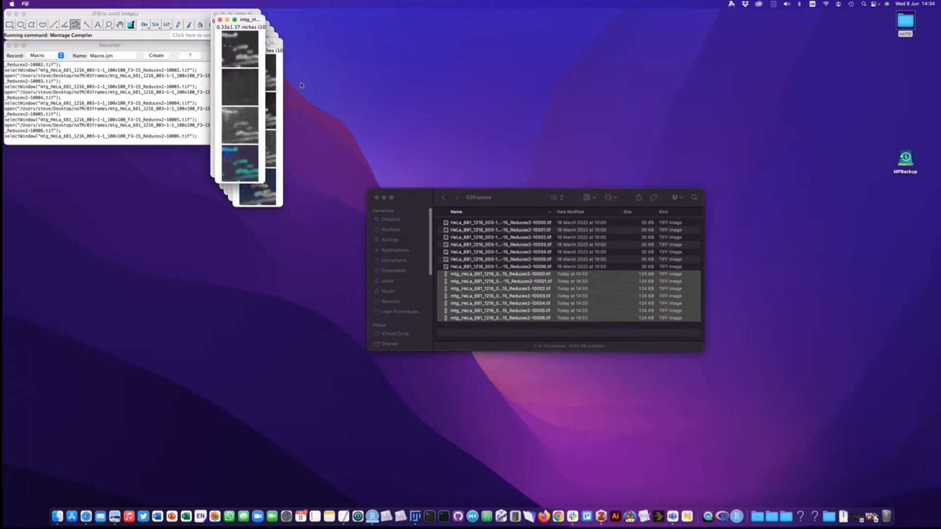
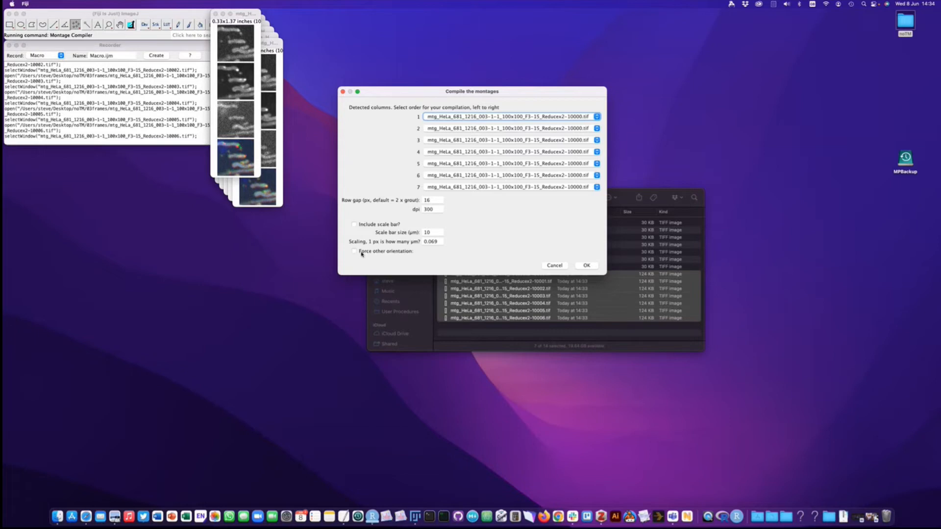
click(515, 128)
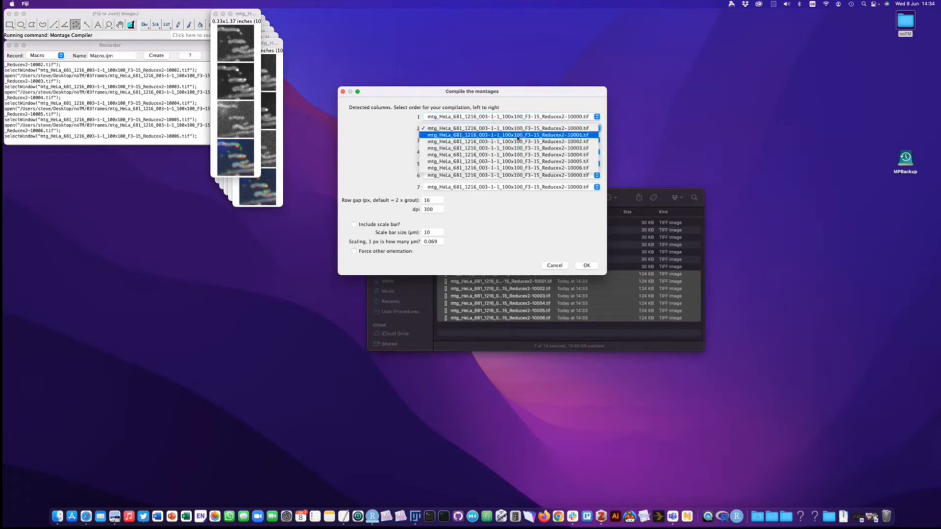
click(517, 134)
click(522, 141)
click(527, 154)
click(530, 152)
click(537, 171)
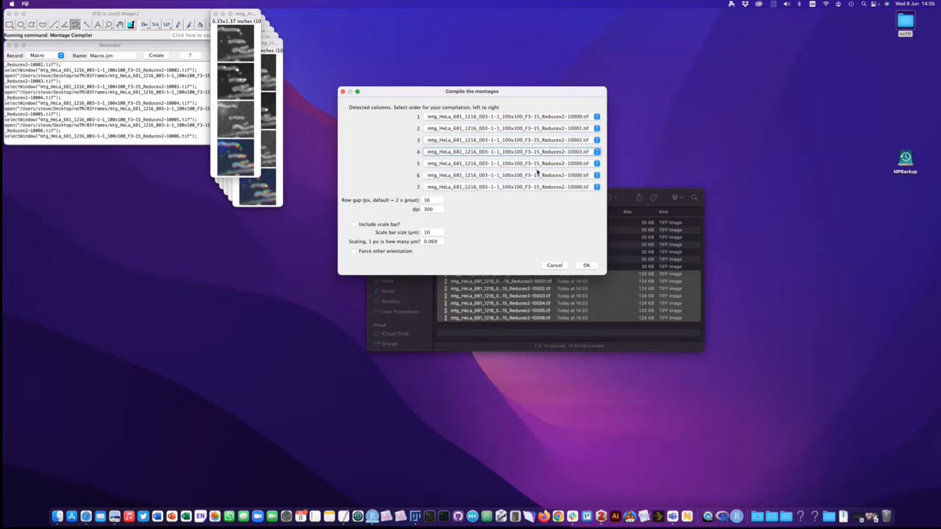
- Assign the montages ending in 10004, 10005 and 10006 to columns 5, 6 and 7
click(539, 164)
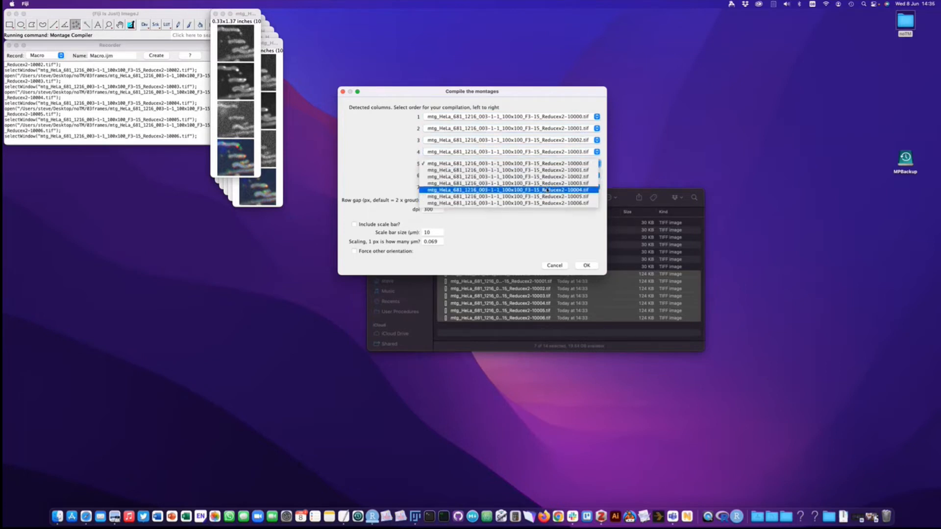
click(548, 190)
click(544, 175)
click(552, 209)
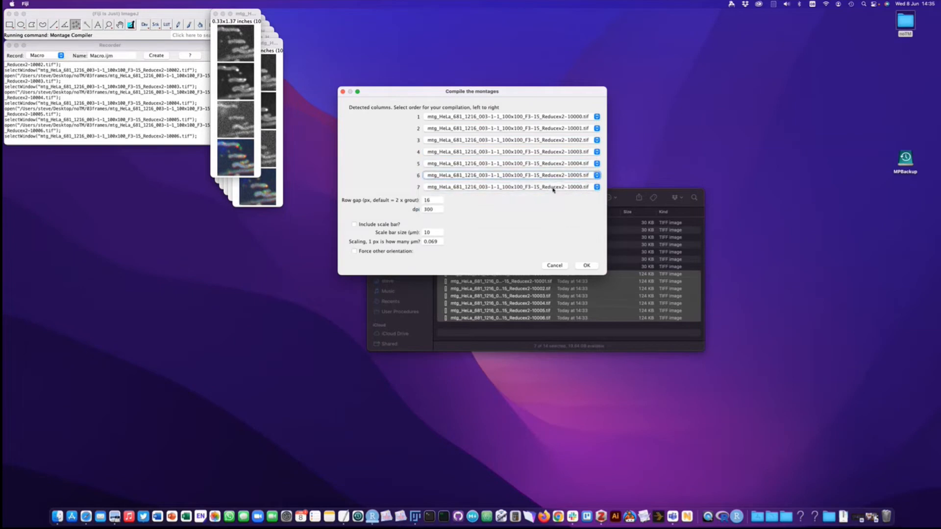
click(554, 191)
click(495, 230)
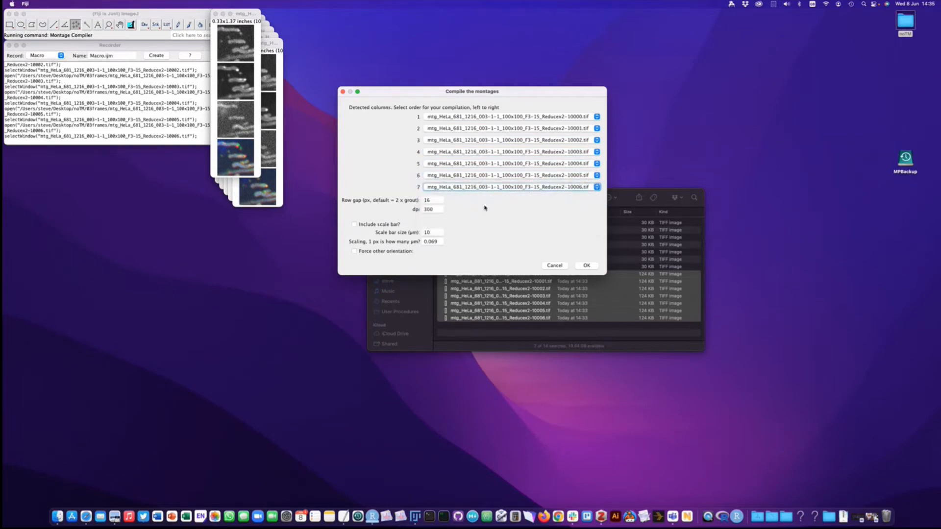
- Set the row gap to 8 px, include a 2 µm scale bar, and compile the montages
click(434, 201)
text(8)
click(354, 224)
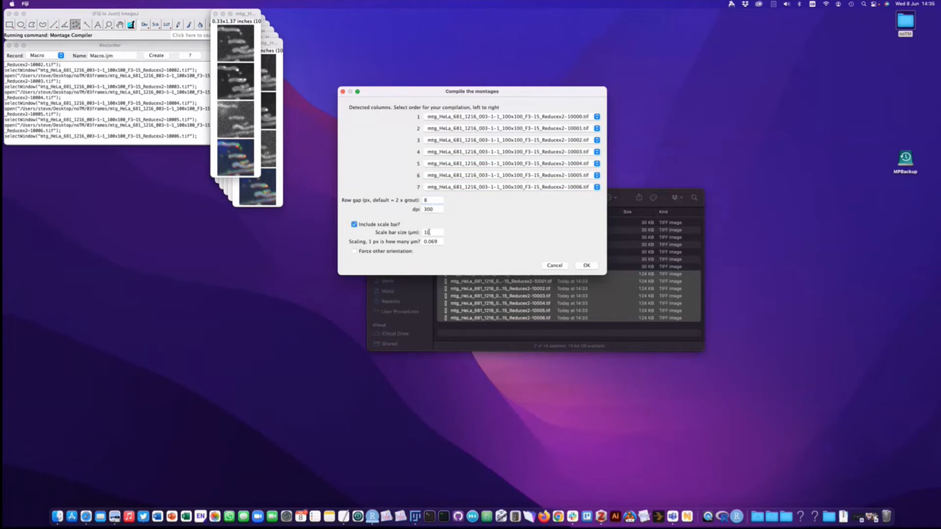
click(432, 232)
click(437, 241)
click(433, 233)
key(Right)
click(586, 266)
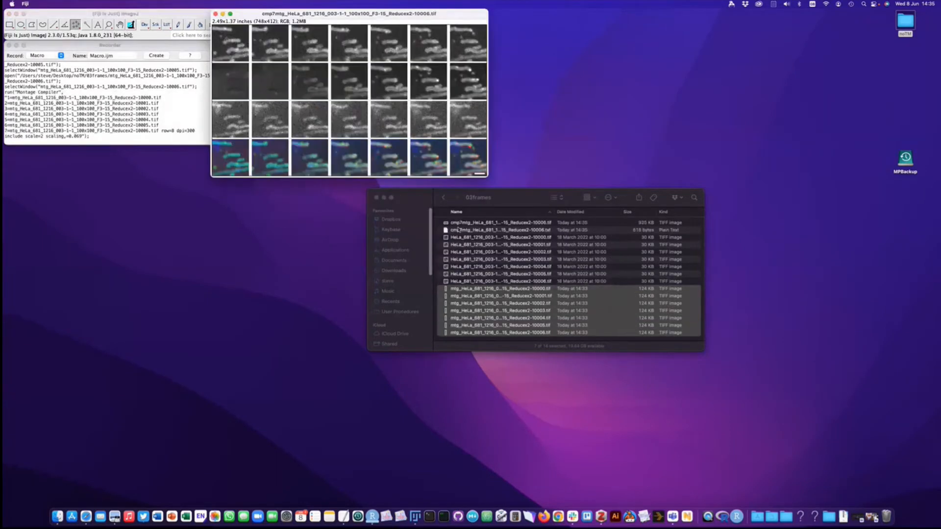
- Move the compiled montage clear of the other windows and preview the compiler's text log in the 03frames folder
click(470, 227)
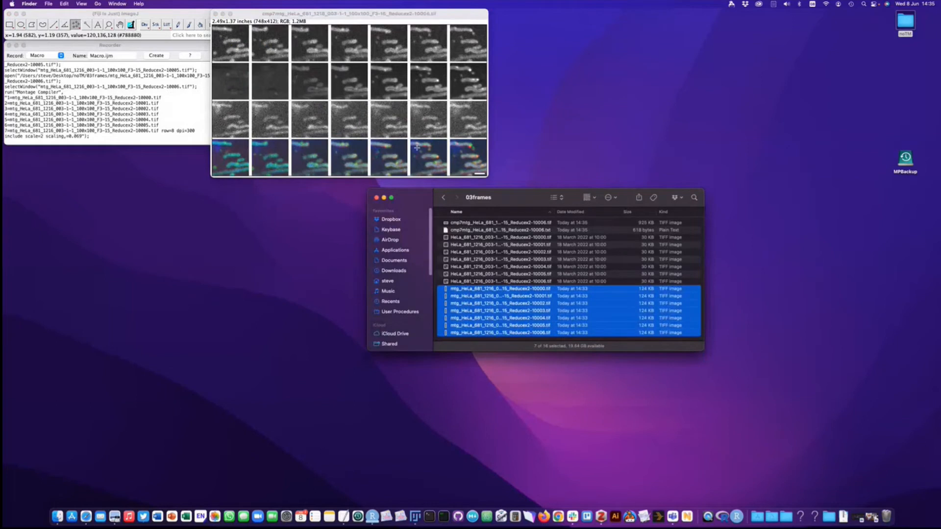
drag(399, 14, 540, 20)
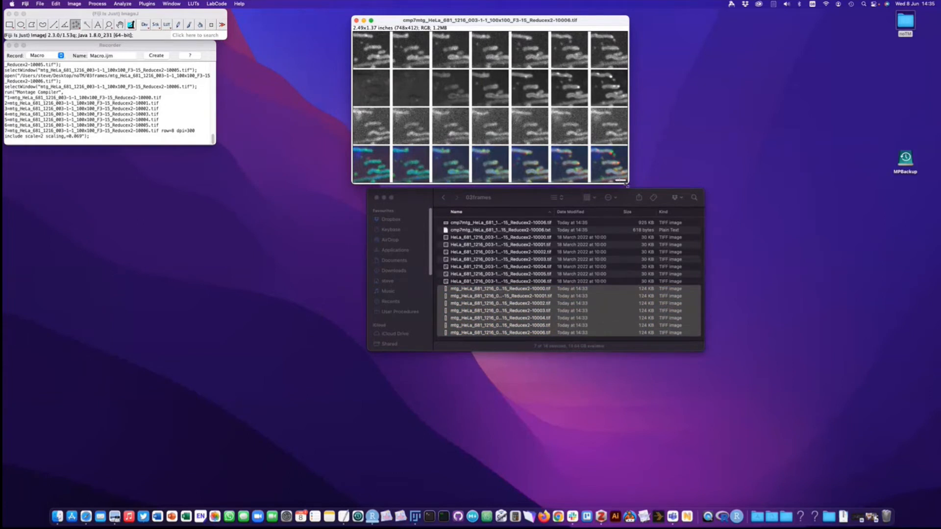
click(528, 231)
click(527, 230)
key(space)
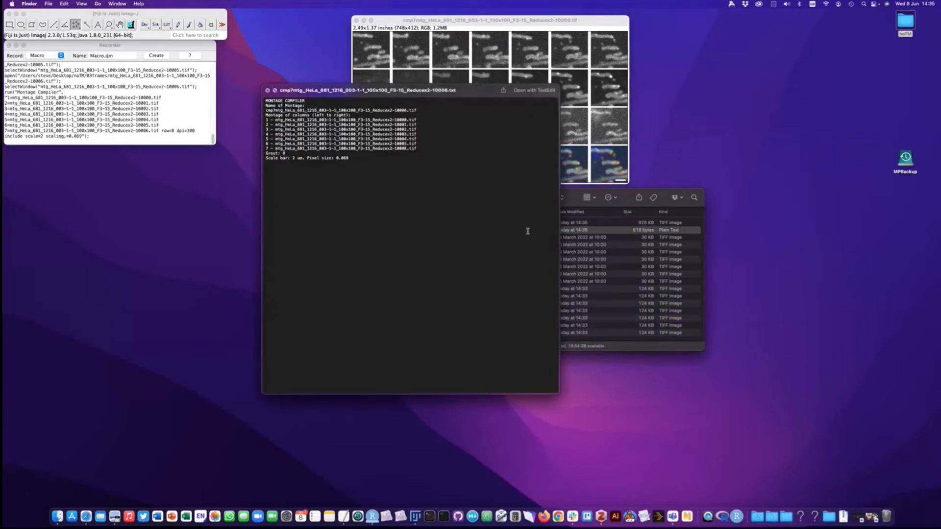
key(space)
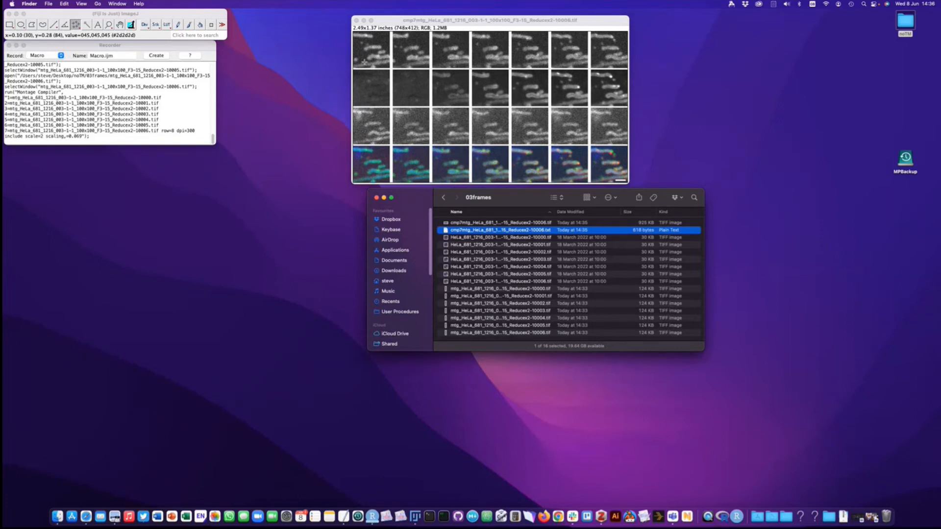
click(177, 14)
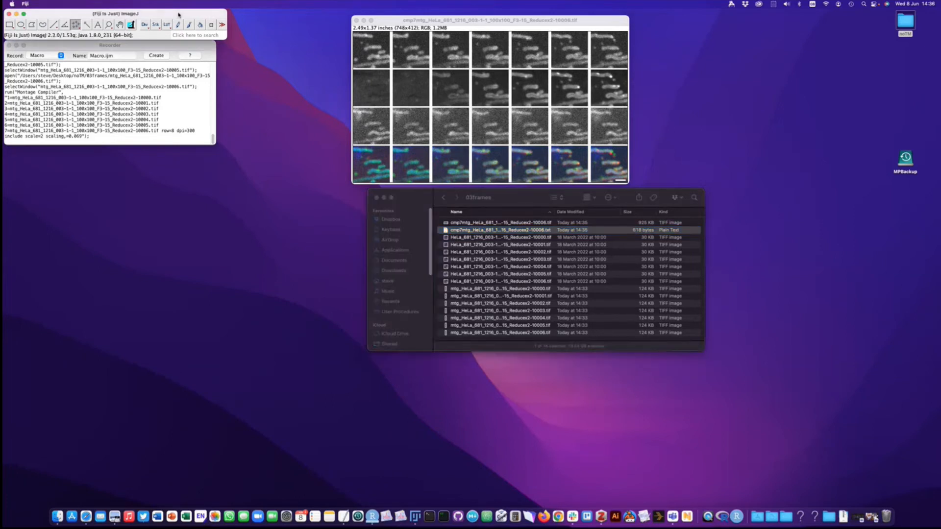
click(217, 4)
mouse_move(228, 47)
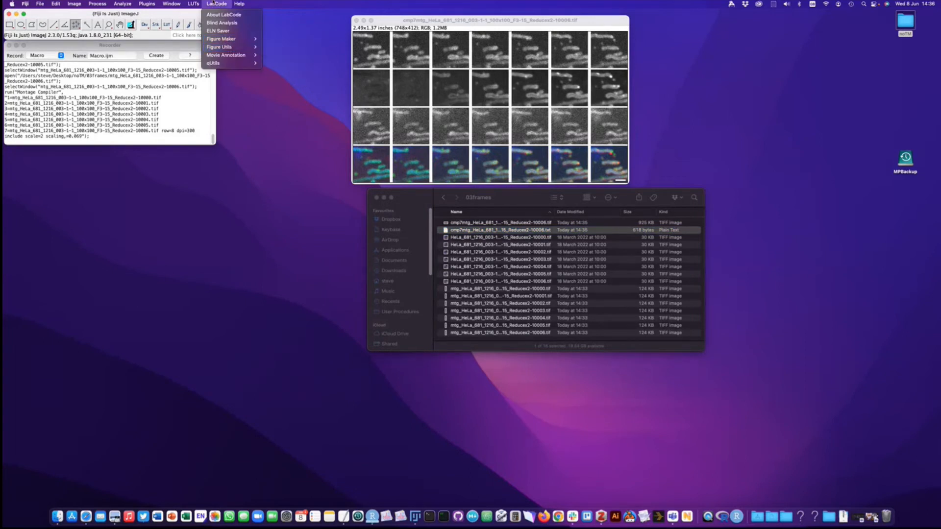
- Open 00EpsinFcho Archived-01.png from the noTM folder in Fiji and close the compiled montage
click(508, 299)
key(super+Up)
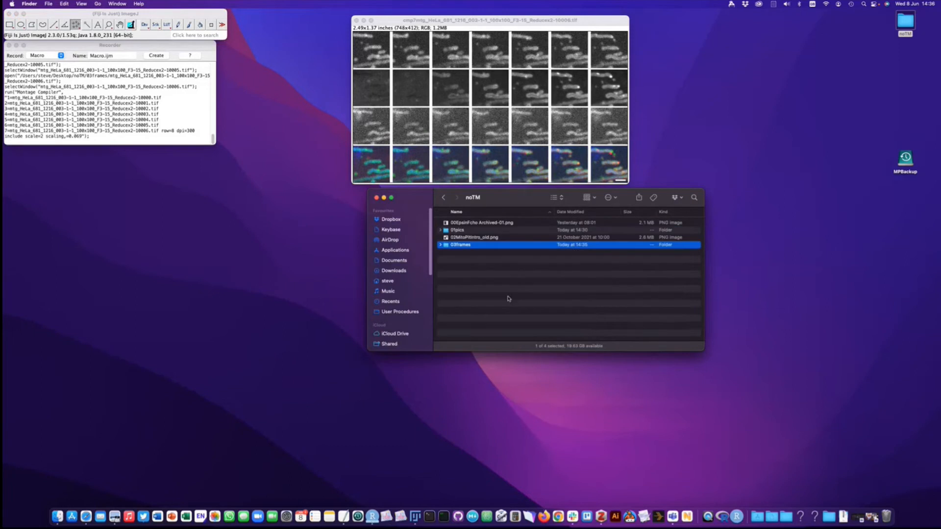
drag(464, 225, 162, 29)
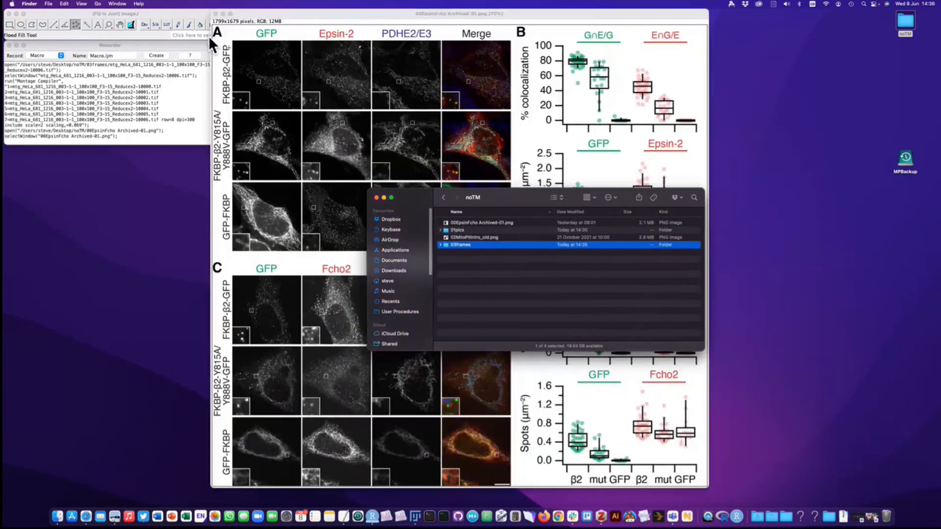
drag(274, 14, 315, 17)
click(354, 19)
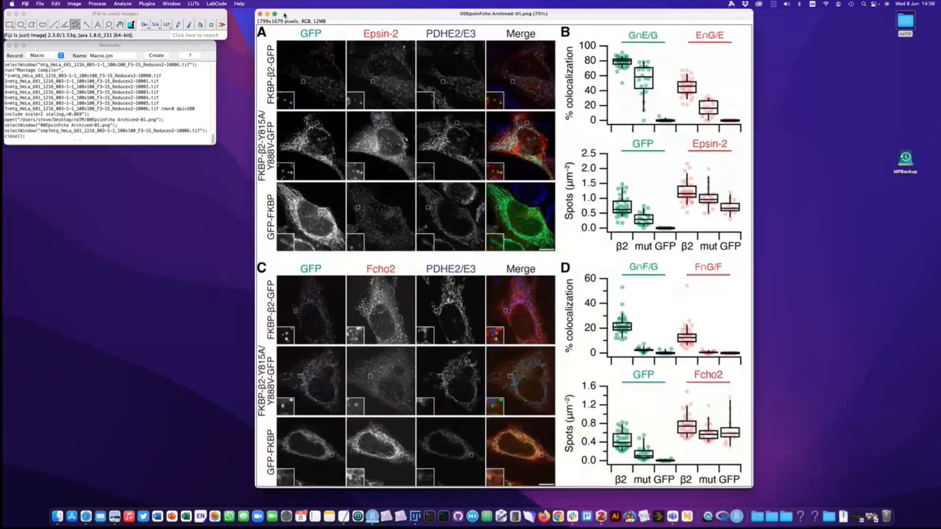
- Run LabCode's Check Colour Blindness on the 00EpsinFcho Archived-01.png figure
click(217, 4)
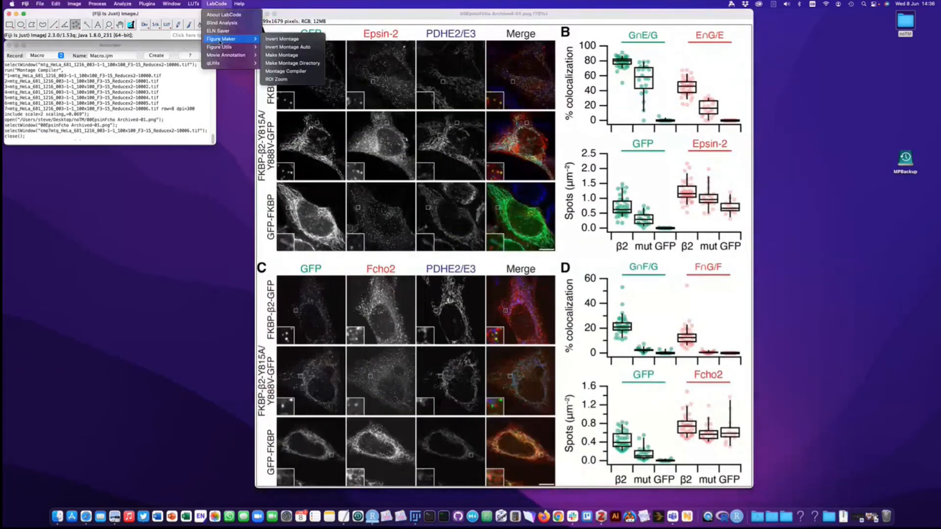
mouse_move(225, 47)
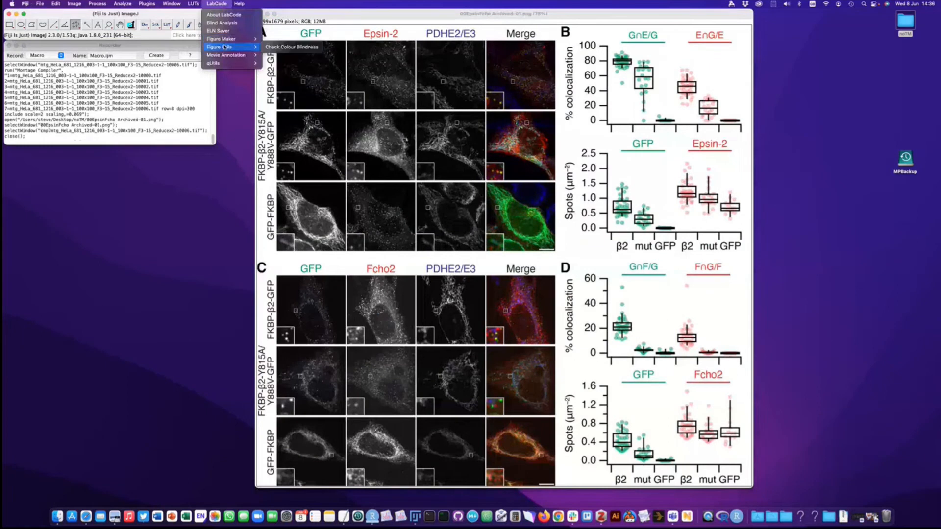
click(283, 49)
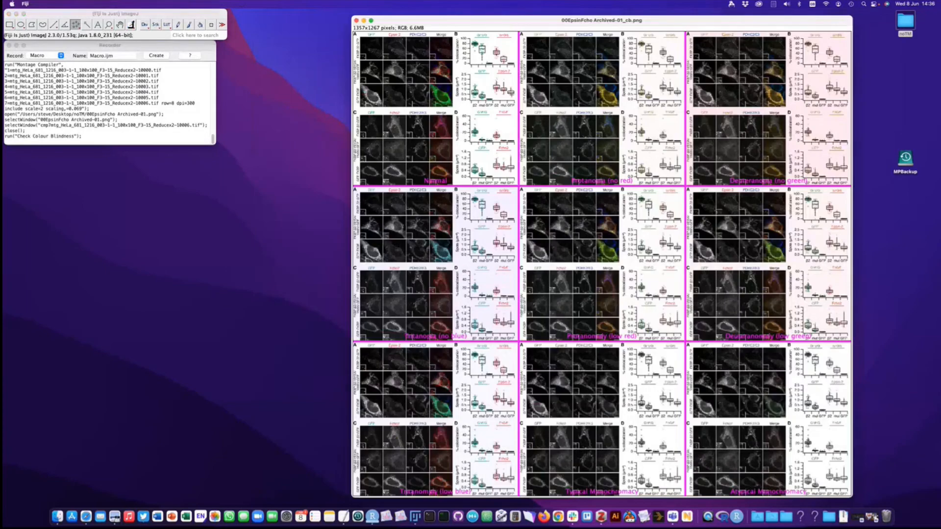
- Examine the colour blindness check at 200% zoom, comparing the Normal panel with the neighbouring Protanopia (no red) simulation, and close the image
drag(506, 23, 350, 17)
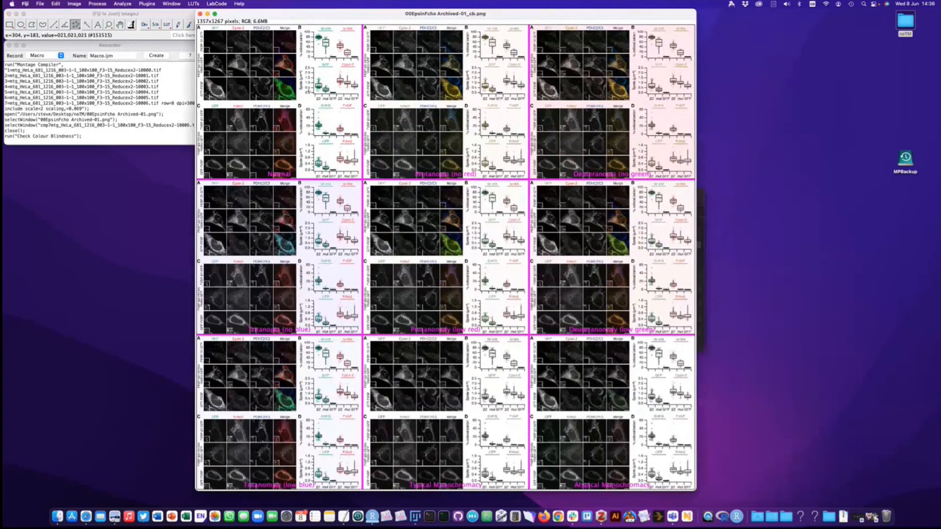
key(plus)
key(plus)
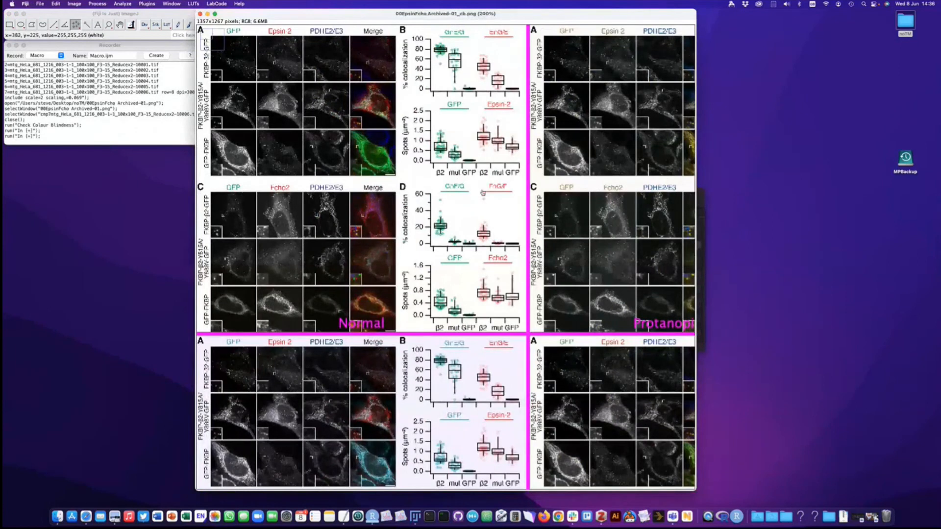
scroll(422, 171, right, 10)
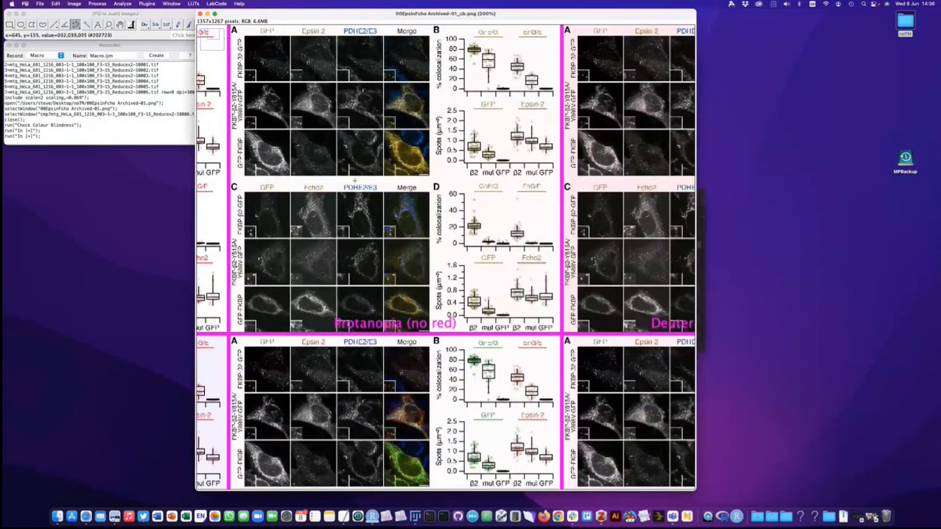
scroll(386, 213, left, 10)
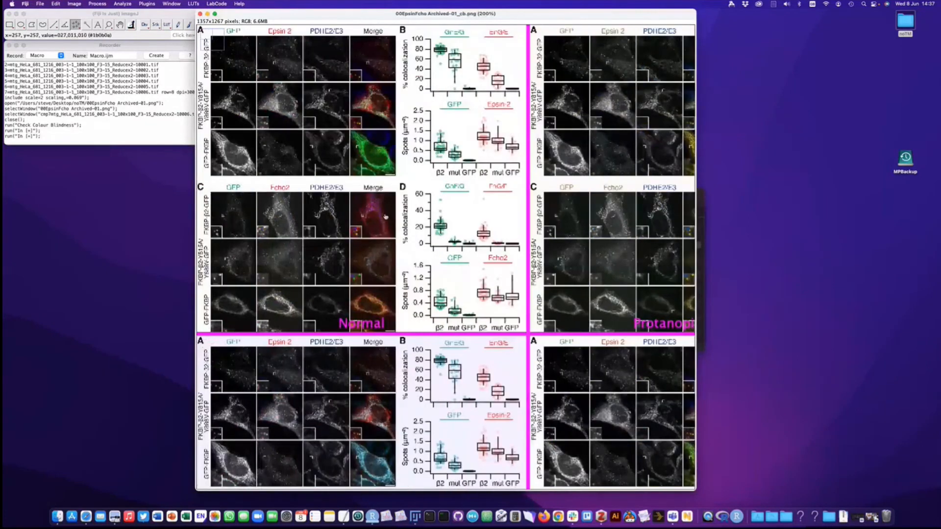
drag(406, 221, 251, 204)
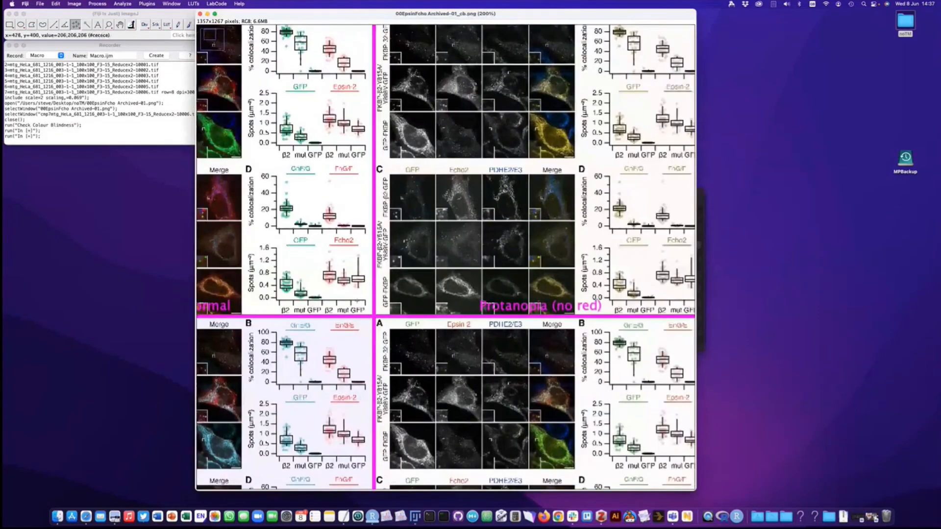
scroll(347, 300, down, 3)
scroll(347, 299, left, 5)
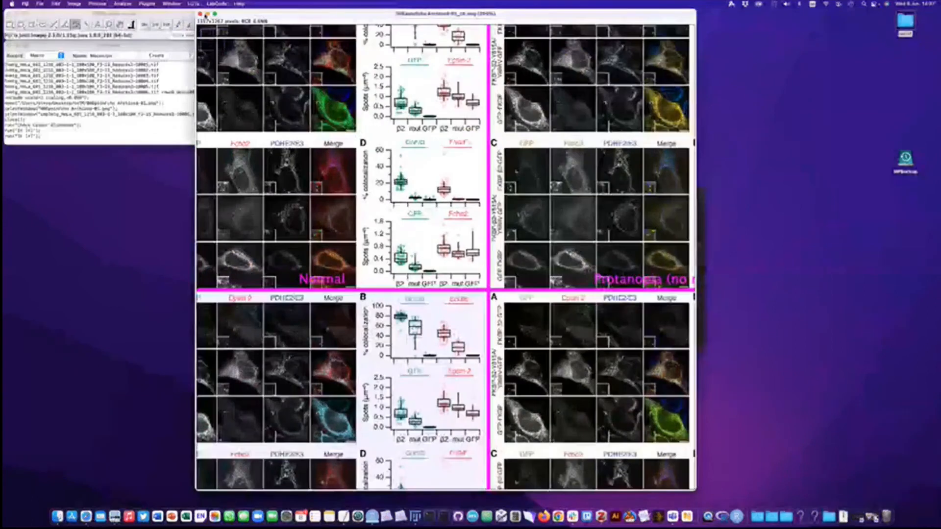
click(200, 13)
click(217, 4)
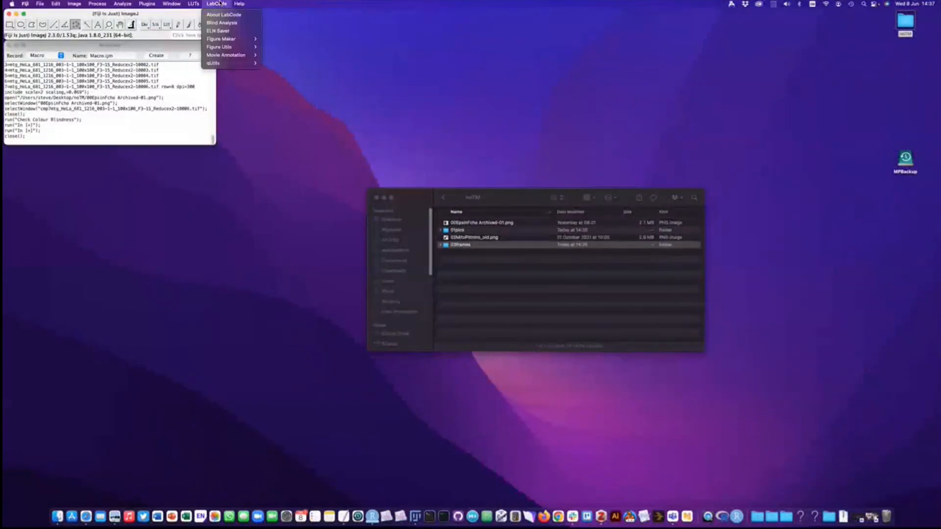
mouse_move(224, 47)
click(222, 6)
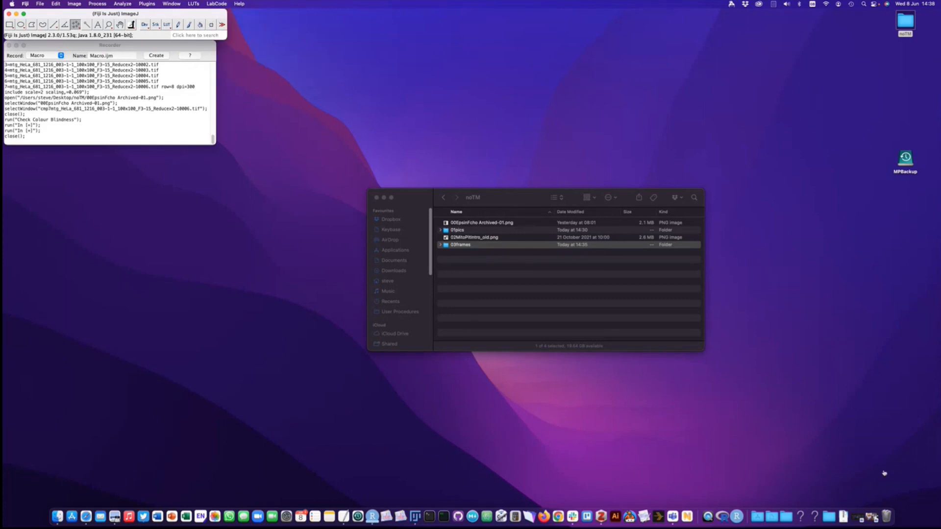